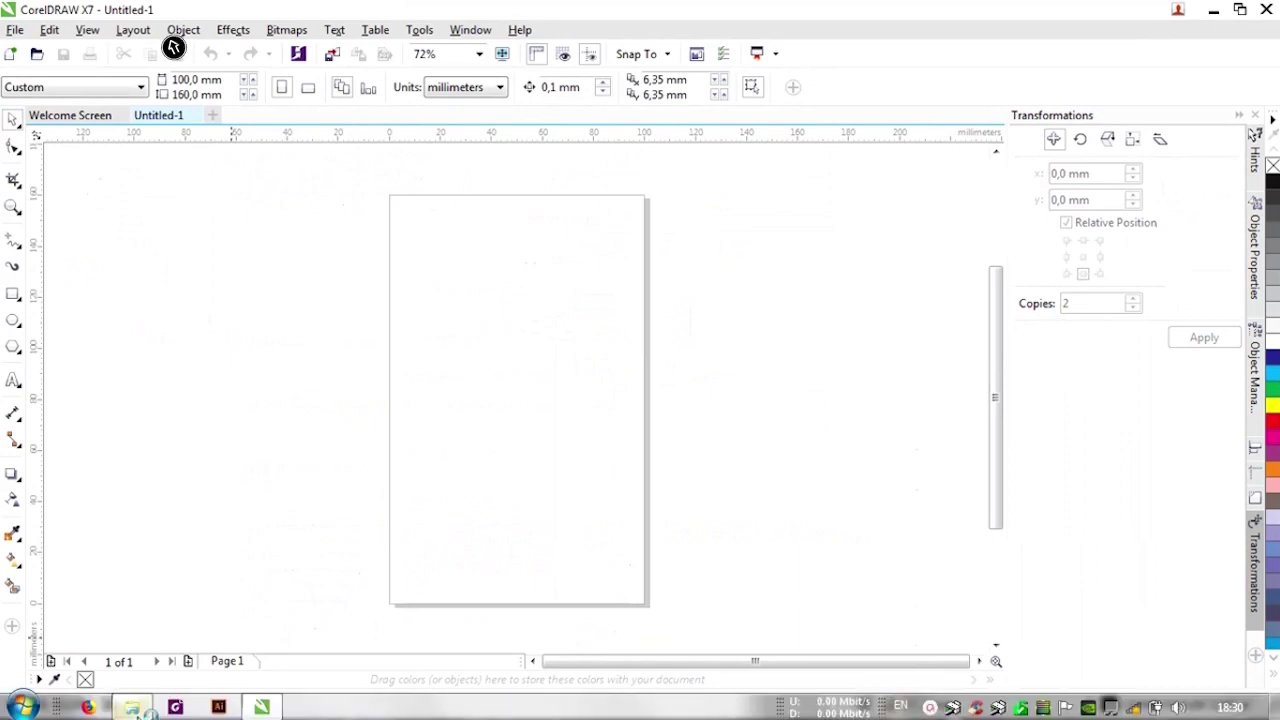
Drag the berry bowl photo and pouch mockup PNGs into the CorelDRAW drawing.
ctrl+click(312, 148)
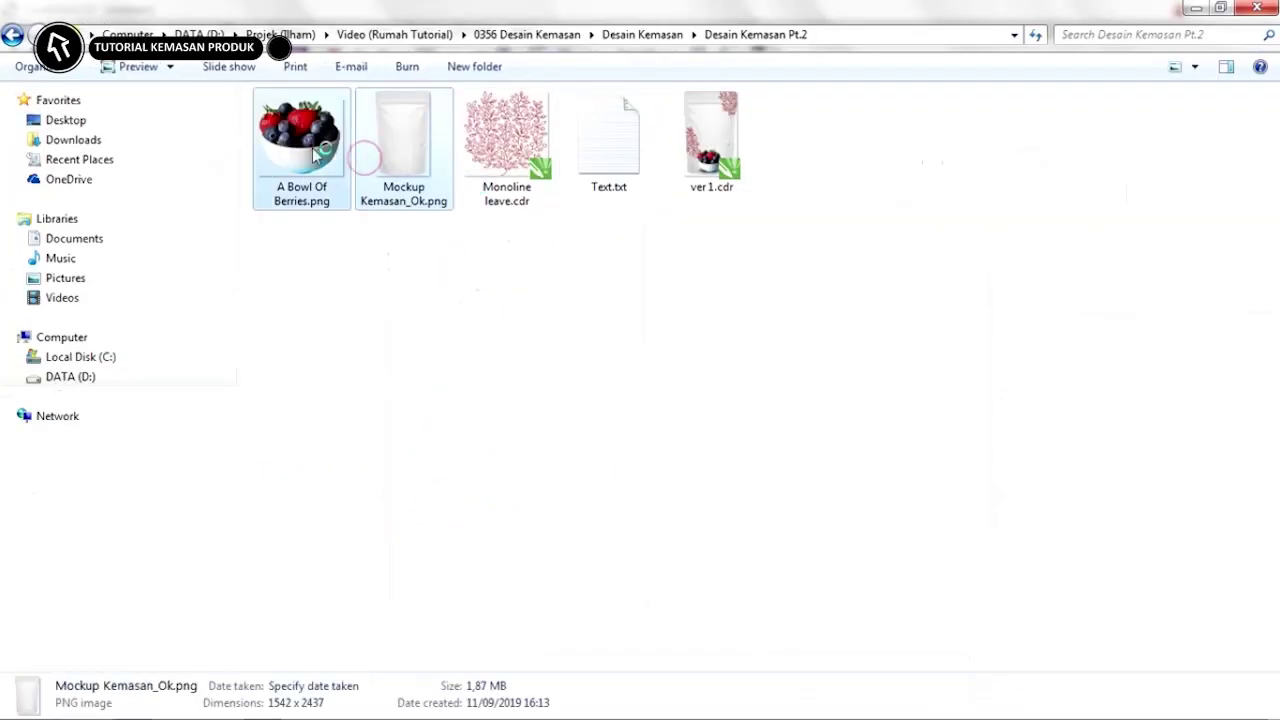
drag(312, 148, 485, 421)
scroll(451, 357, down, 2)
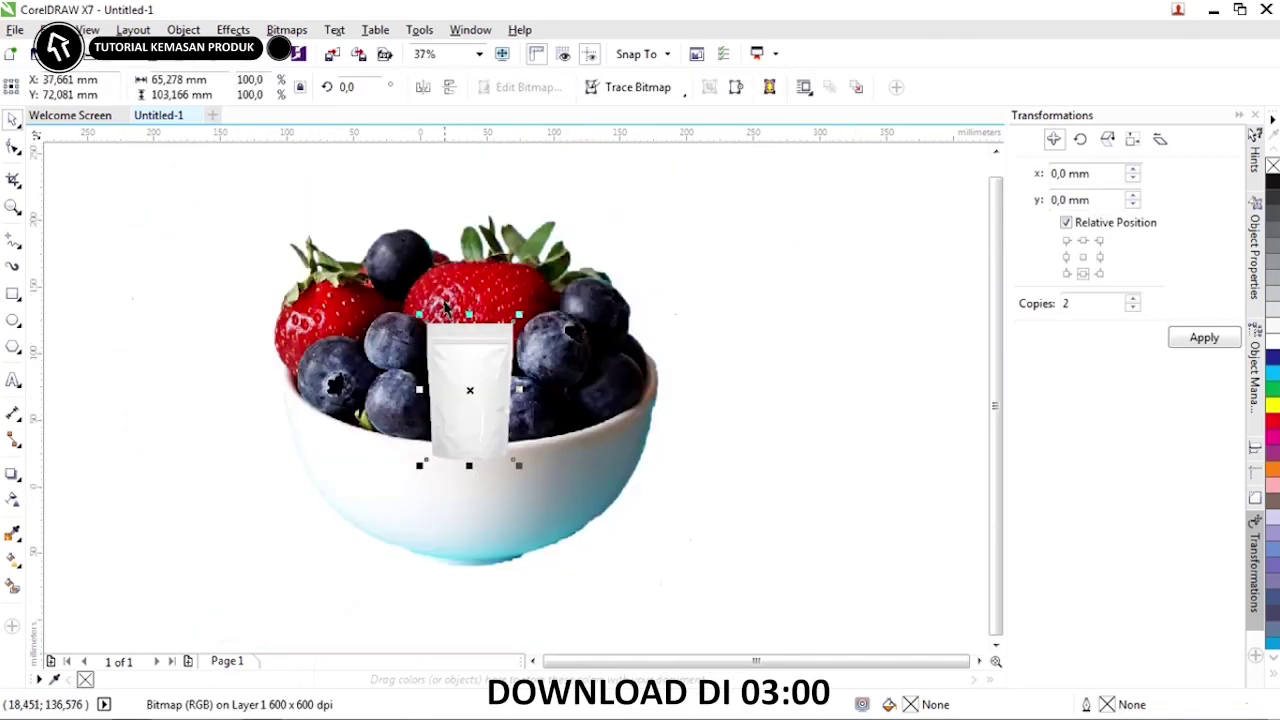
Set the berry bowl height to 100 mm and move it below the pouch.
click(165, 94)
text(1)
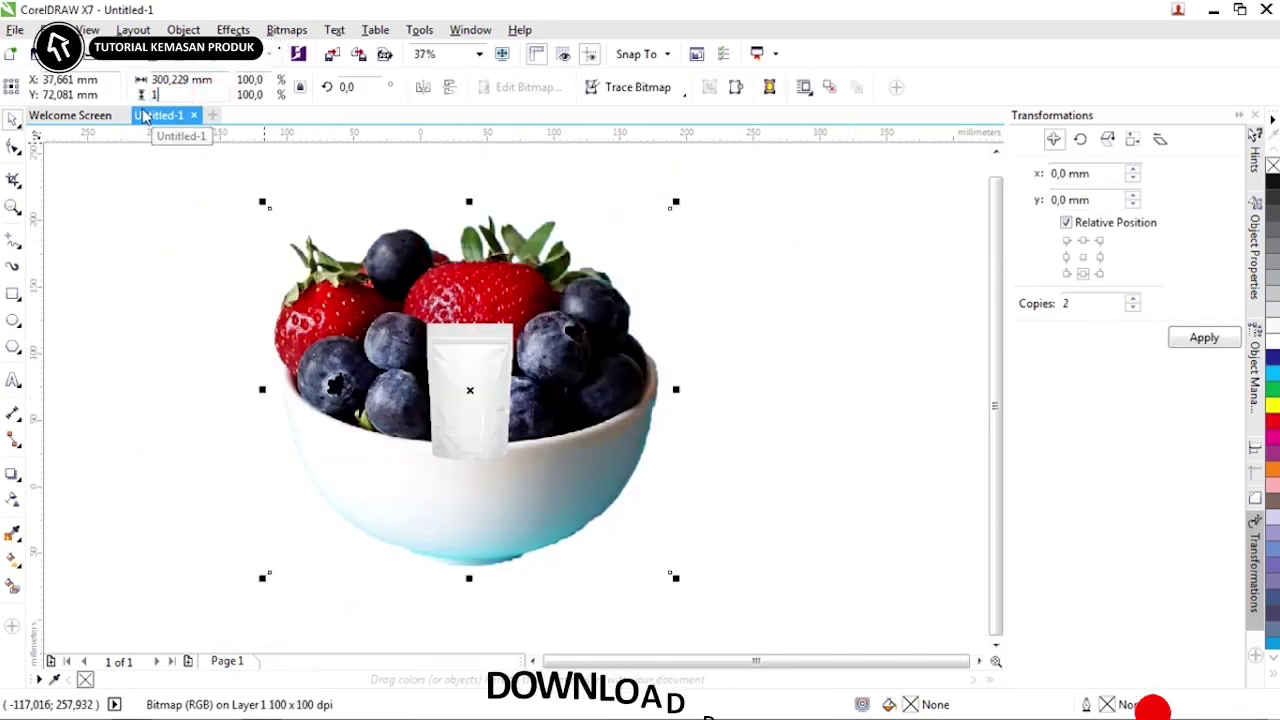
text(00)
key(Return)
drag(412, 386, 434, 571)
Set the pouch mockup height to 150 mm and place a copy to its right.
click(469, 400)
click(165, 94)
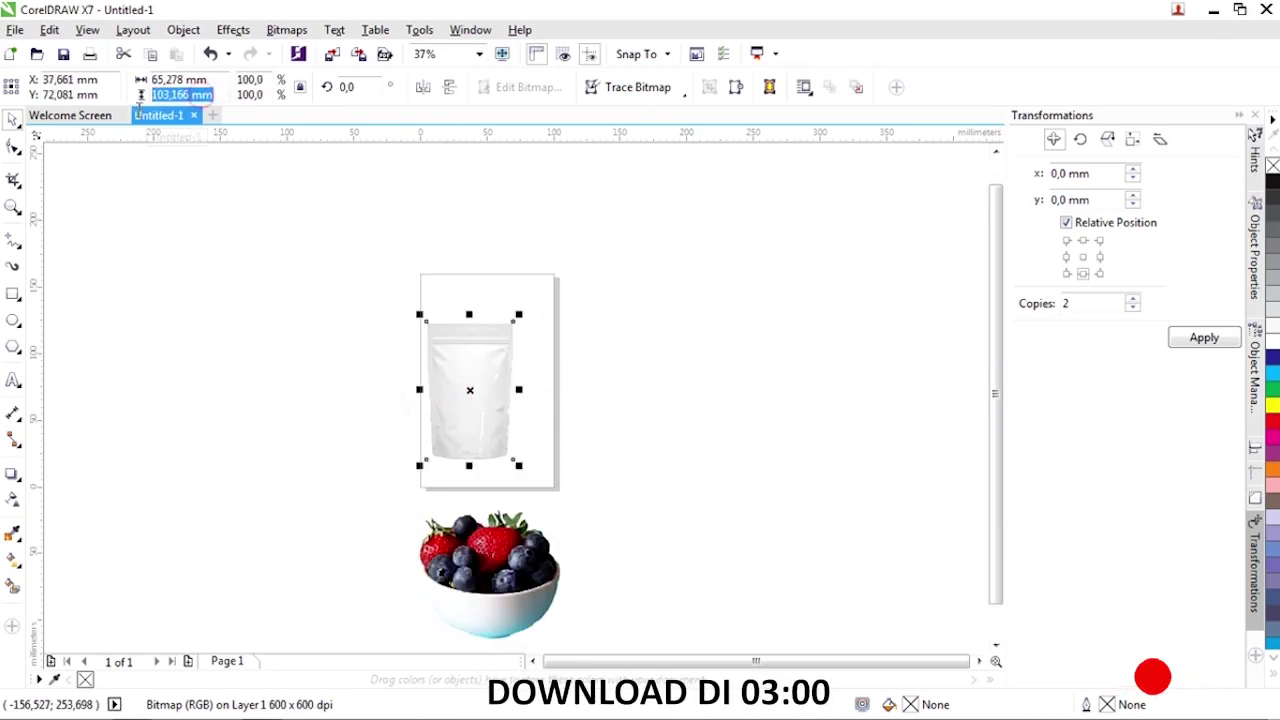
text(150)
key(Return)
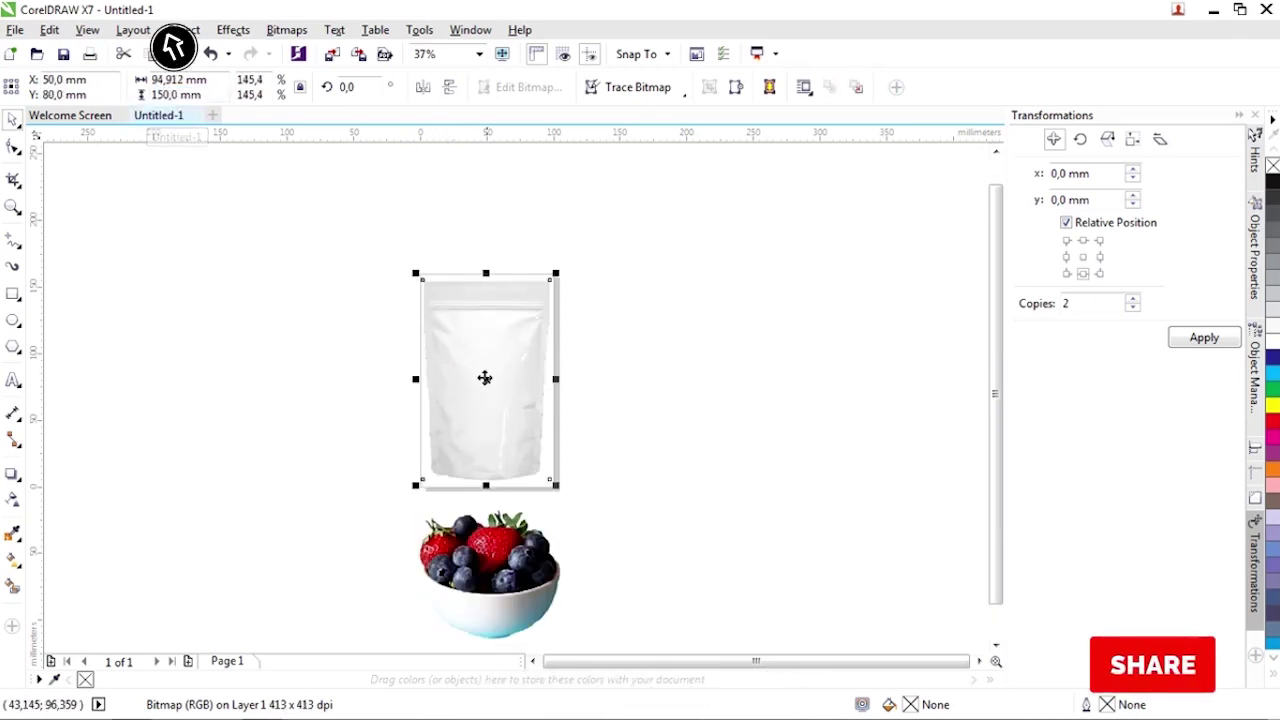
scroll(450, 380, up, 2)
drag(443, 356, 749, 334)
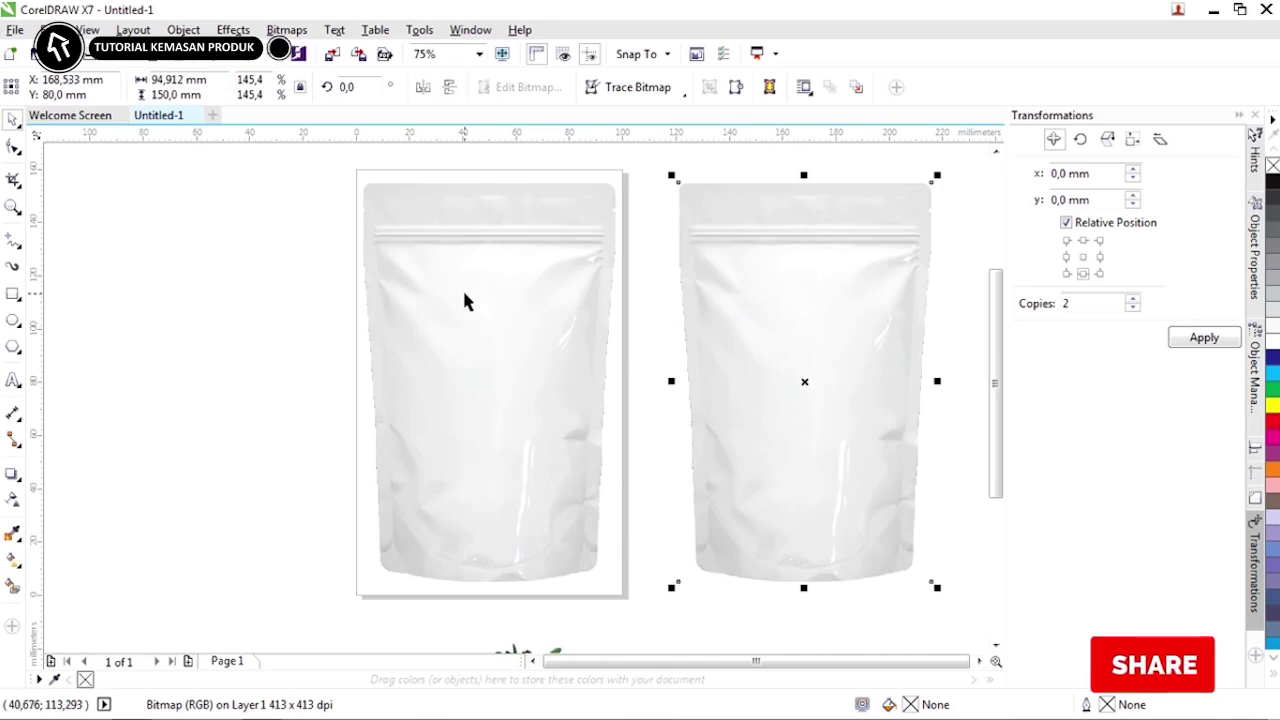
Quick Trace the original pouch into vector shapes and delete the source bitmap.
click(464, 294)
click(709, 98)
click(705, 122)
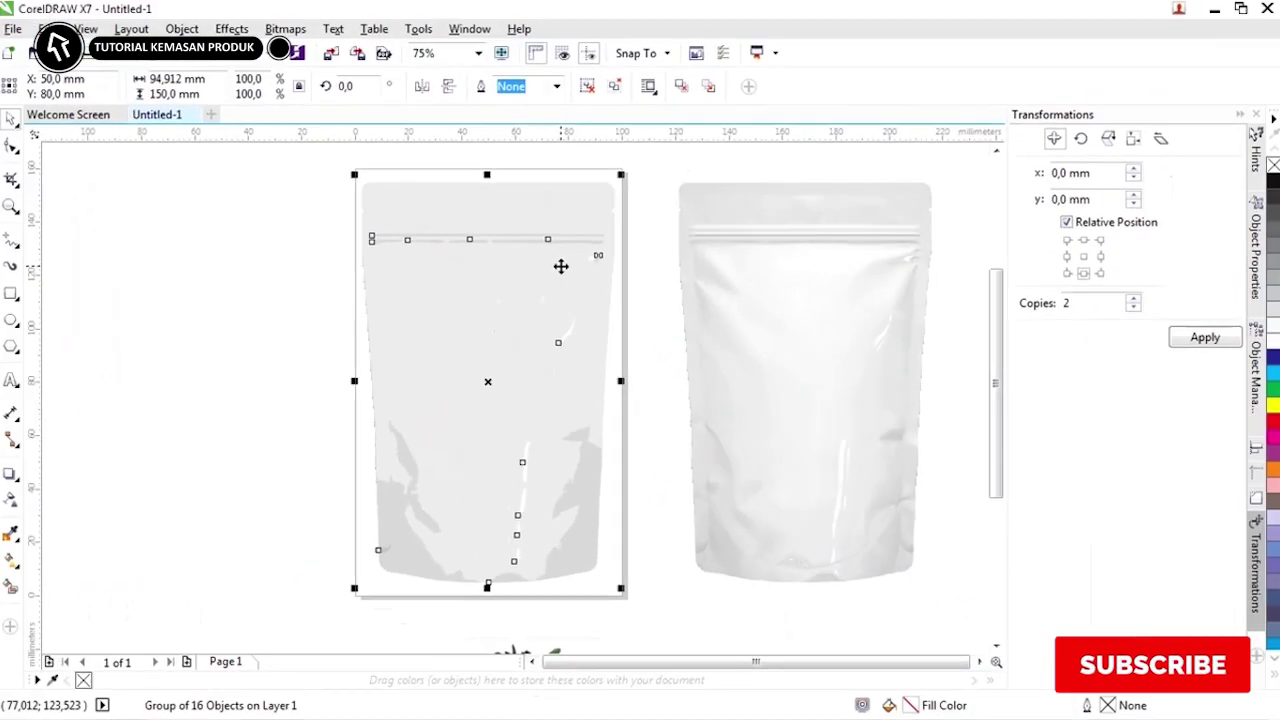
drag(448, 148, 289, 181)
click(591, 233)
key(Delete)
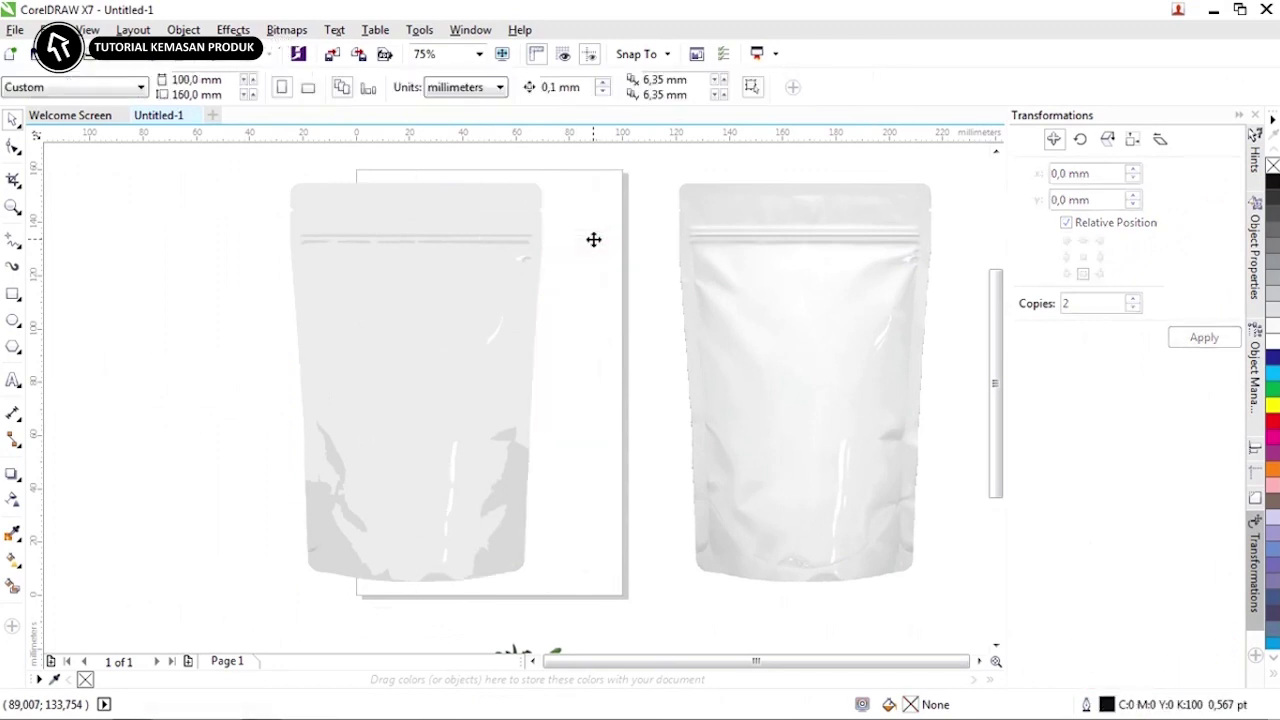
Centre the traced pouch on the page, ungroup its 16 pieces and weld them into one shape.
click(510, 265)
key(p)
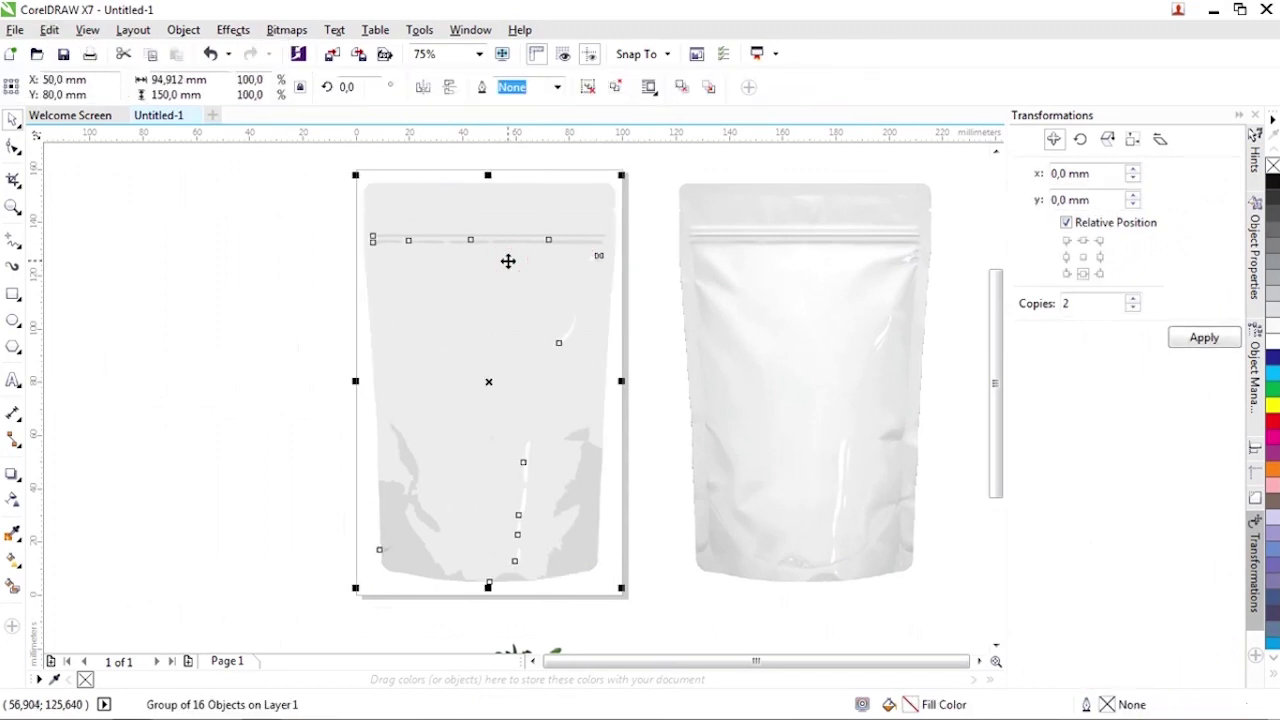
right_click(508, 261)
click(537, 326)
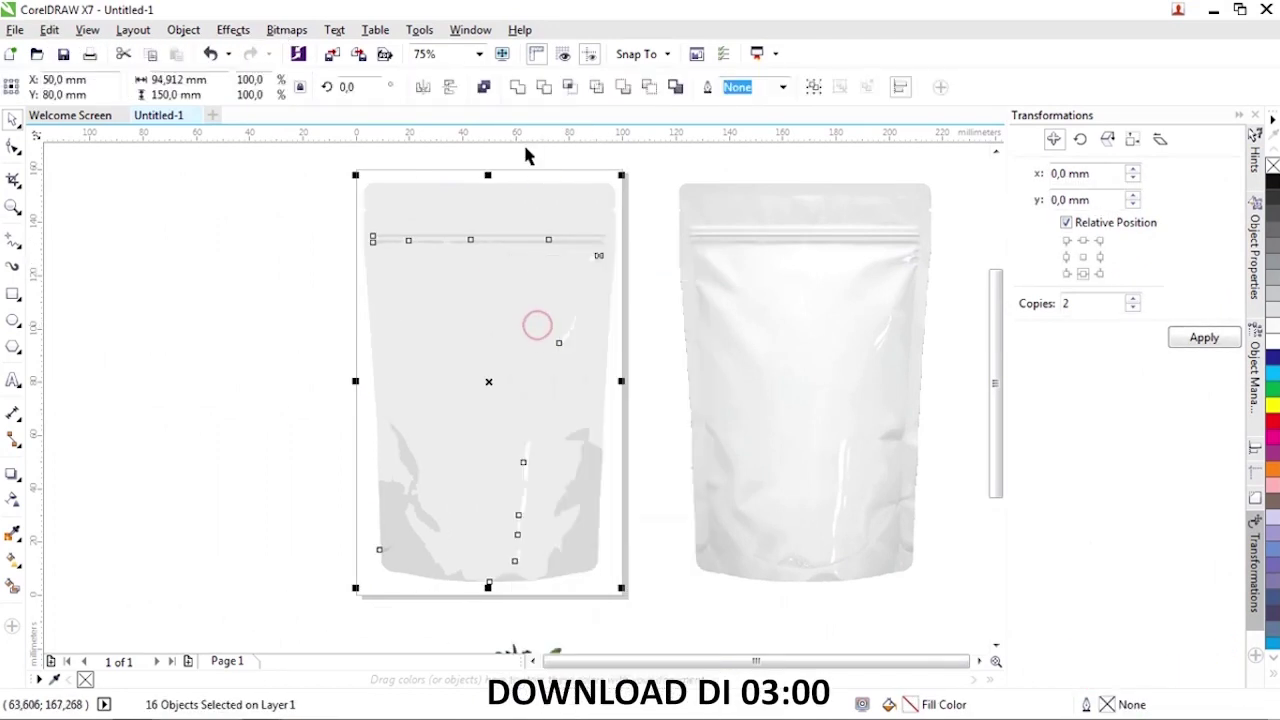
click(519, 87)
click(300, 268)
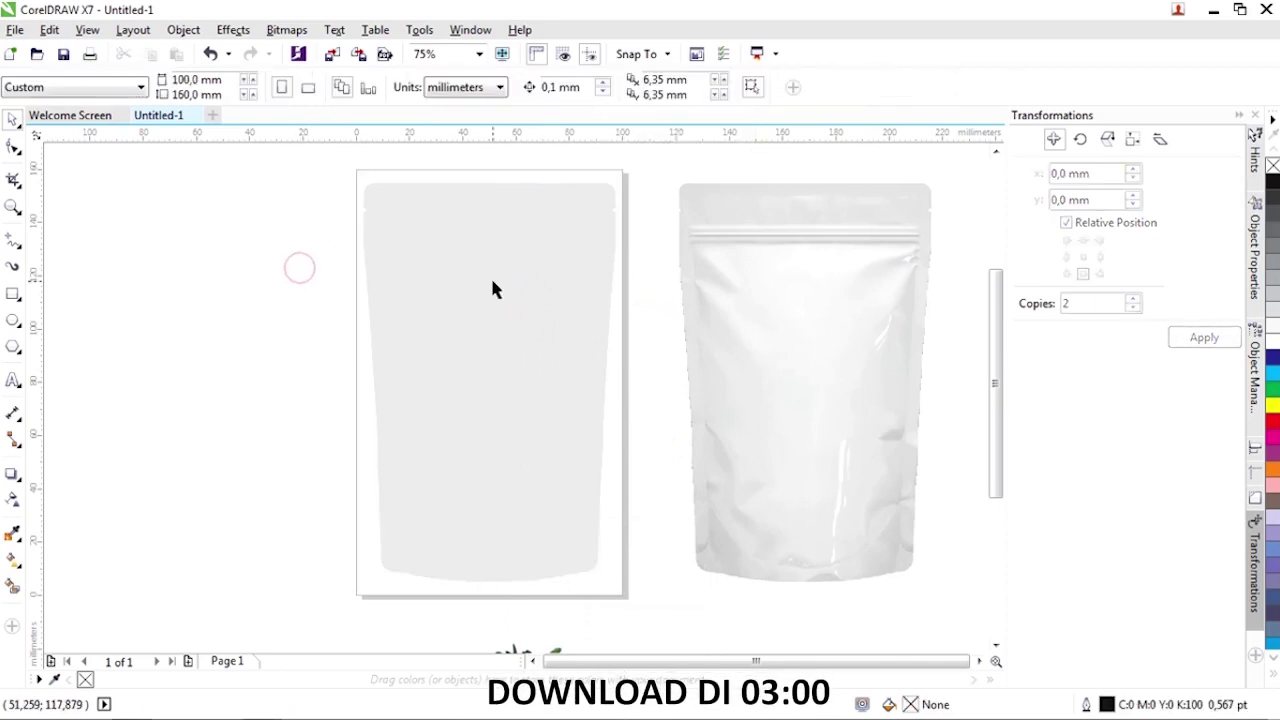
Give the pouch photo copy a Multiply transparency blend.
click(747, 282)
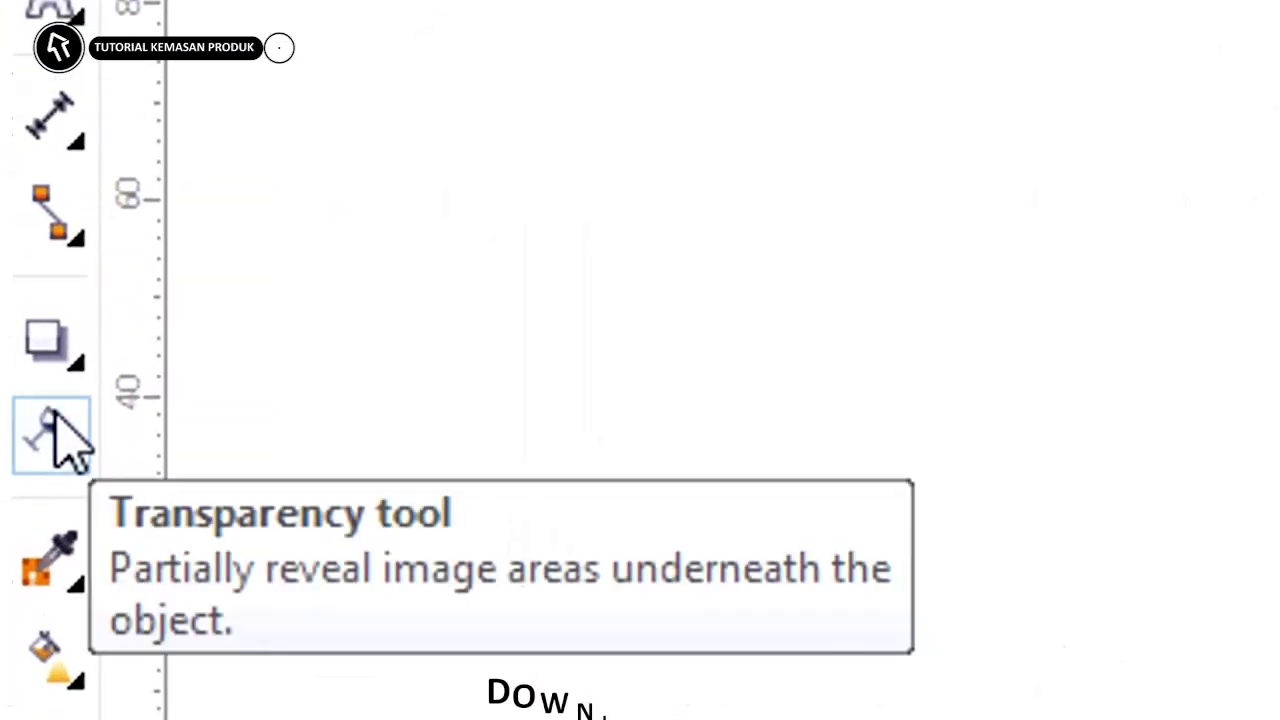
click(13, 498)
click(560, 216)
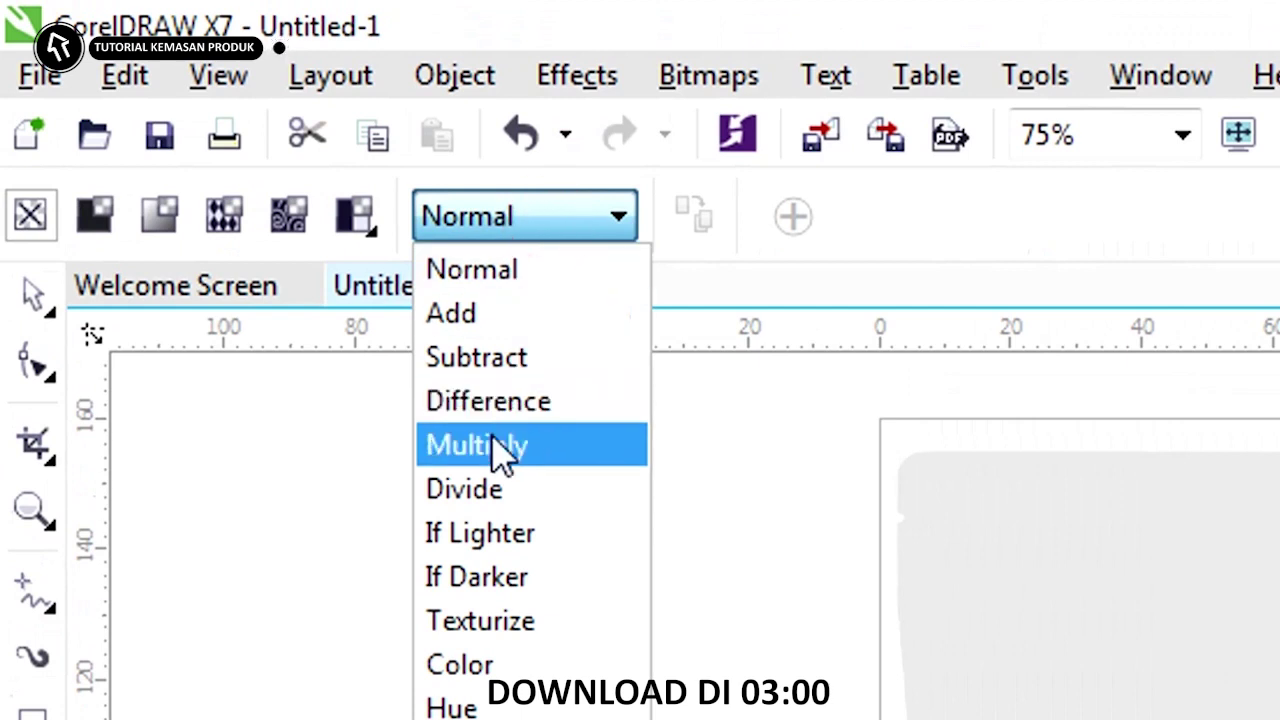
click(492, 445)
Fill the flat pouch silhouette with red.
key(space)
click(169, 217)
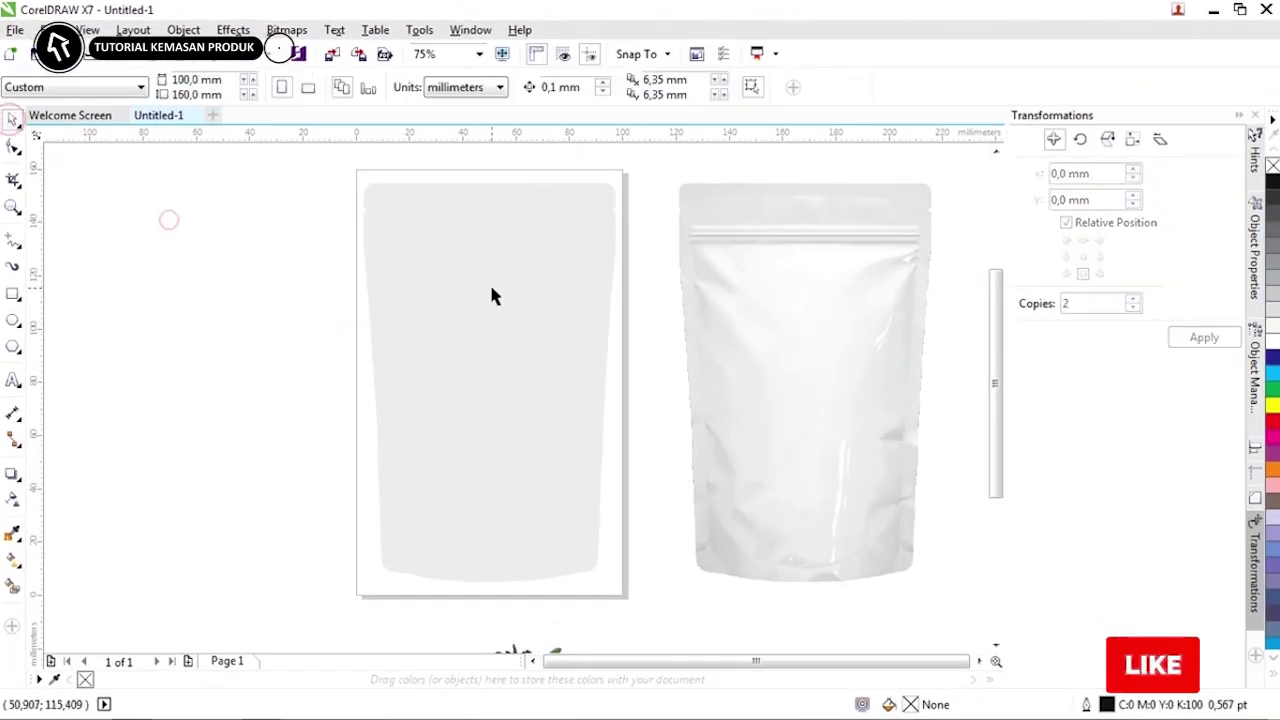
click(491, 288)
click(1272, 423)
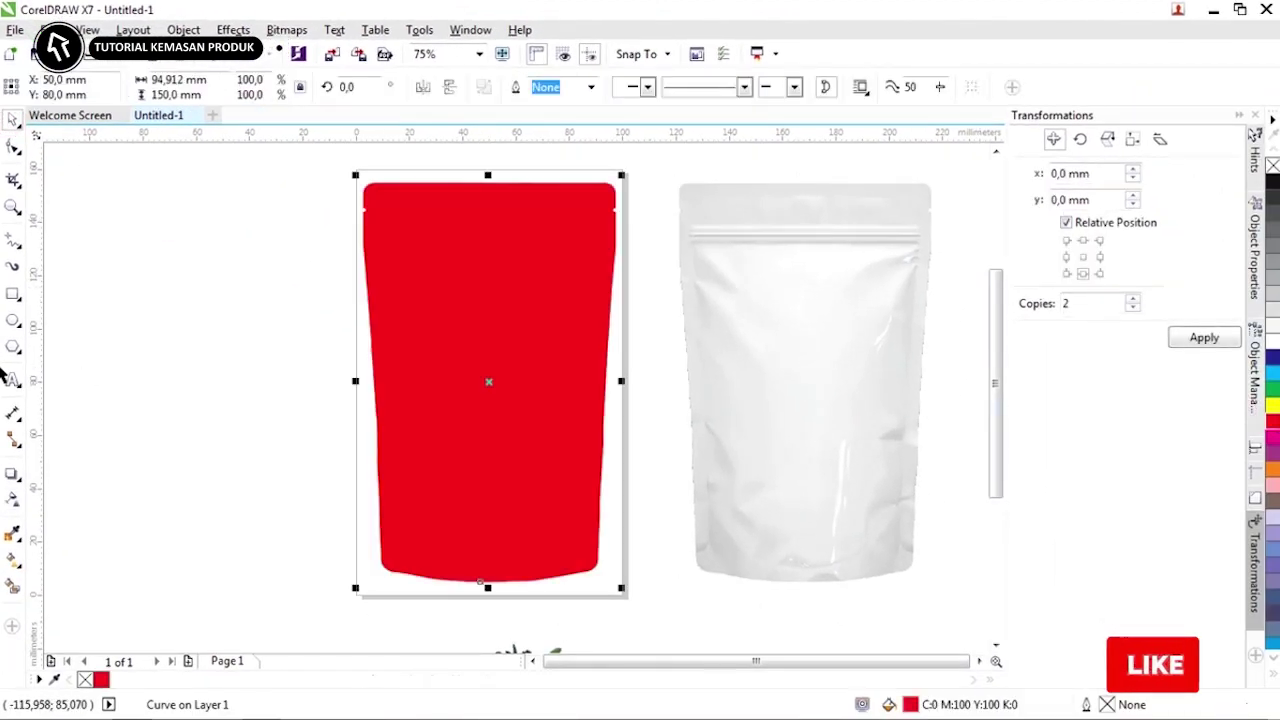
Draw a large circle over the pouch and Smart Fill the bottom area beneath it.
click(13, 320)
drag(490, 380, 690, 570)
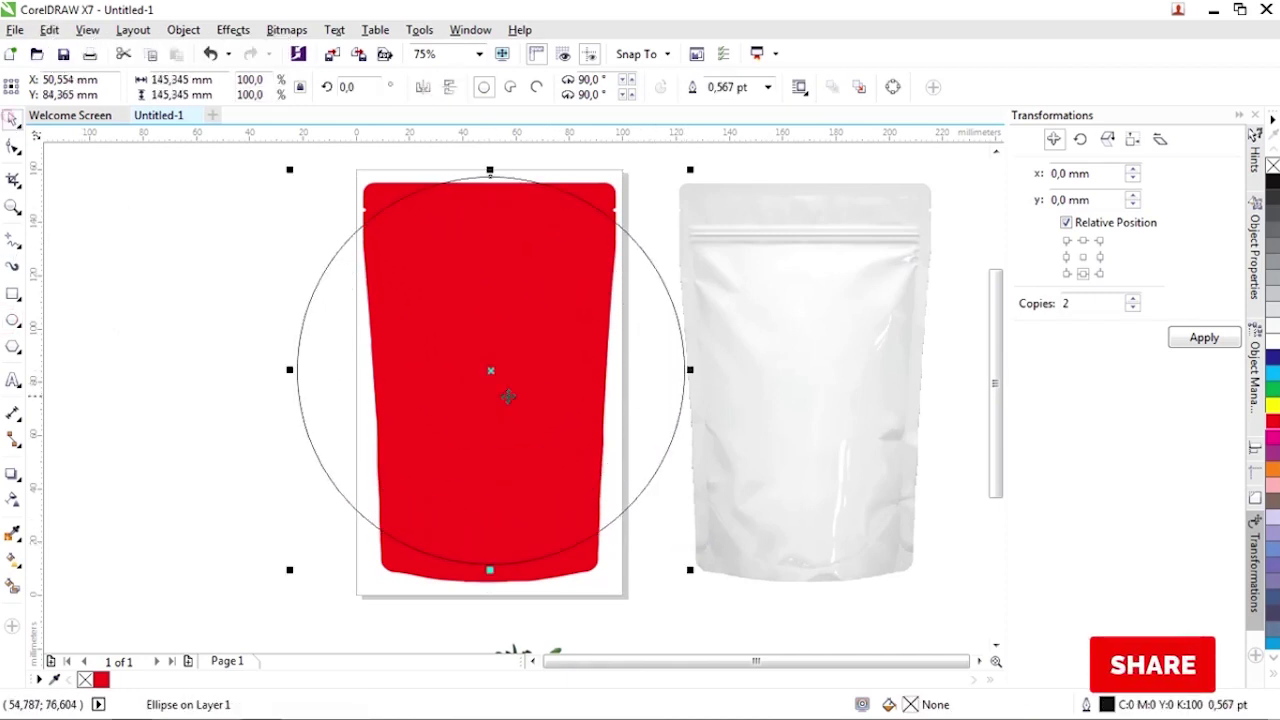
drag(508, 397, 508, 352)
click(13, 587)
click(383, 550)
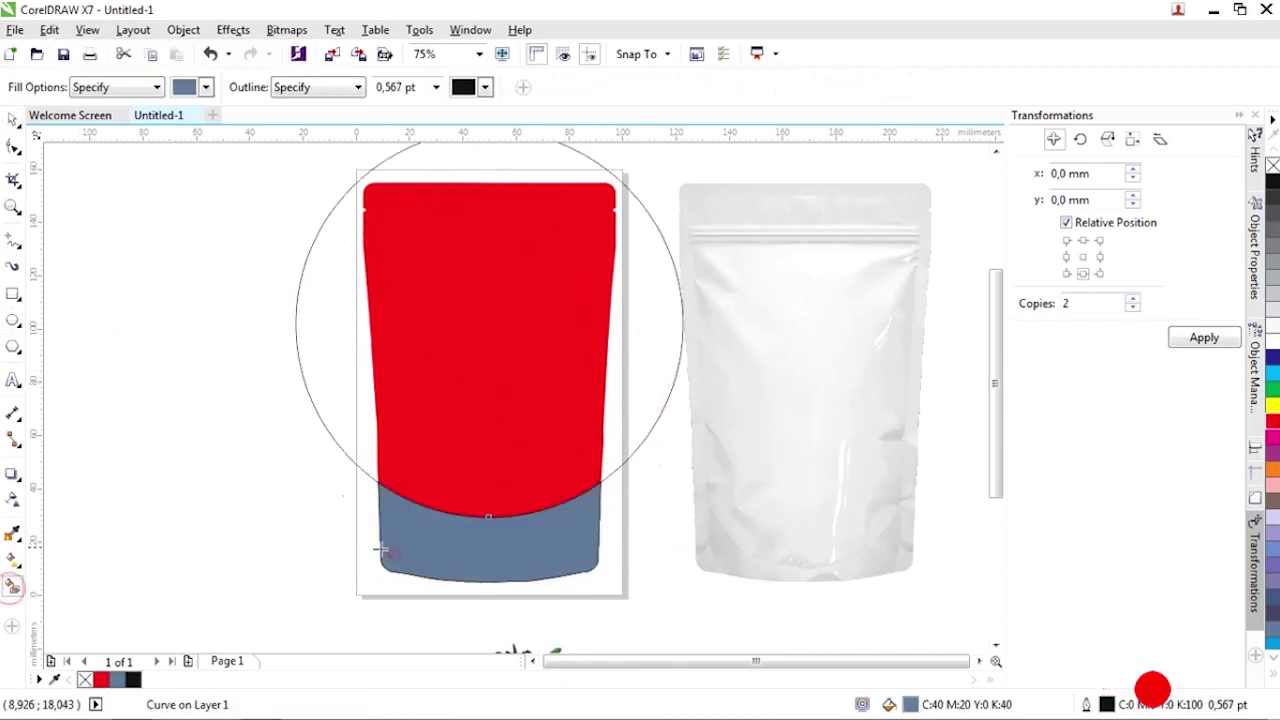
Delete the guide circle and the cut-off bottom shape, leaving a curved lower edge.
click(13, 122)
click(294, 358)
key(Delete)
click(402, 555)
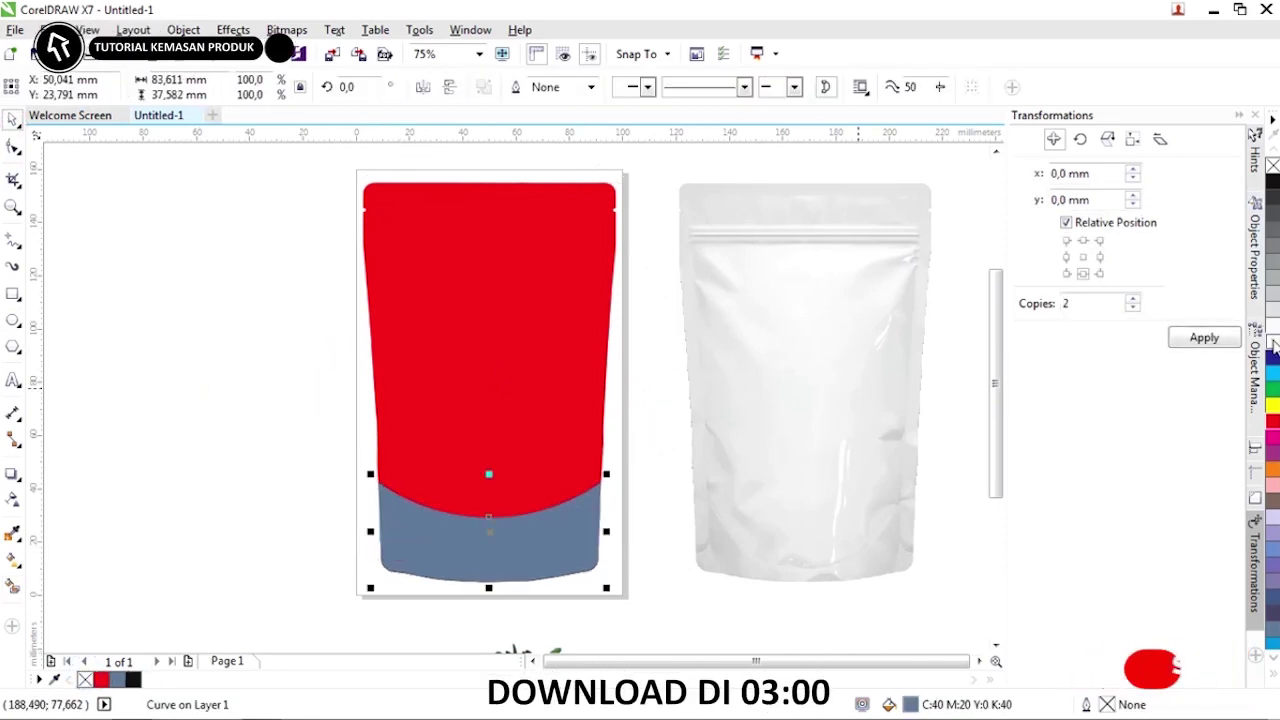
key(Delete)
Apply a red fountain fill to the pouch with a darker K 35 end colour.
click(533, 345)
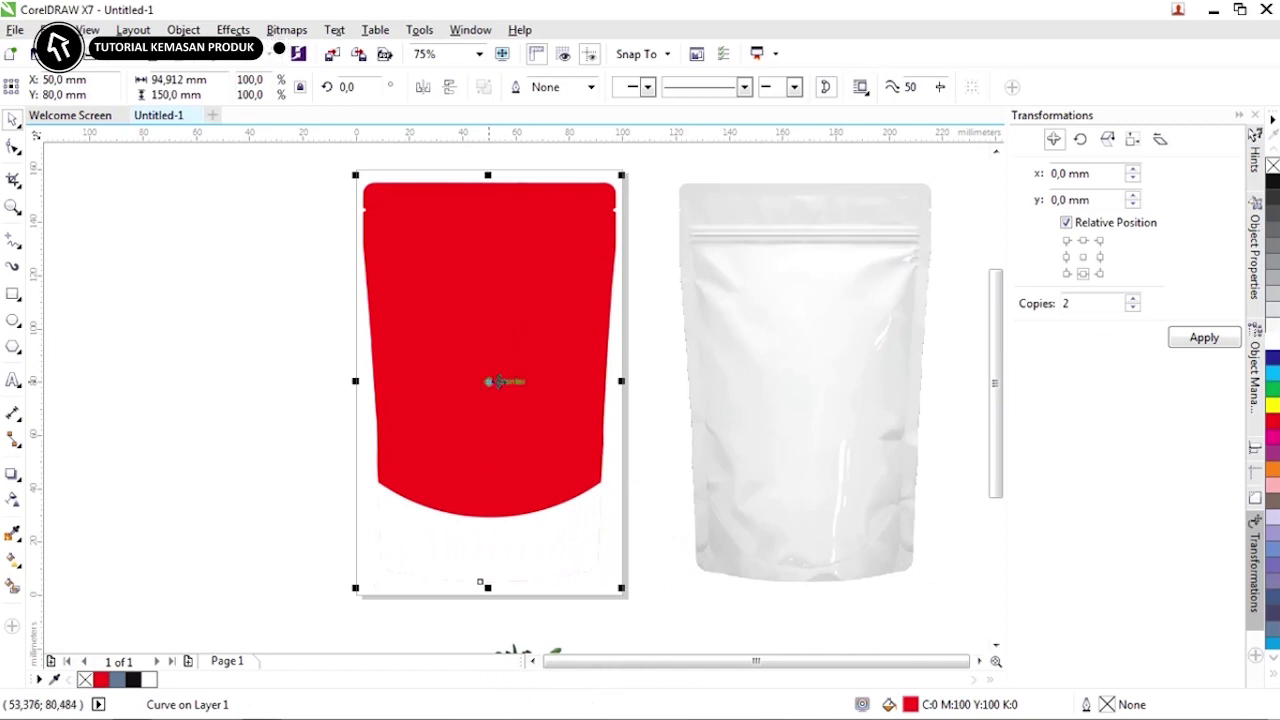
key(g)
drag(613, 199, 600, 196)
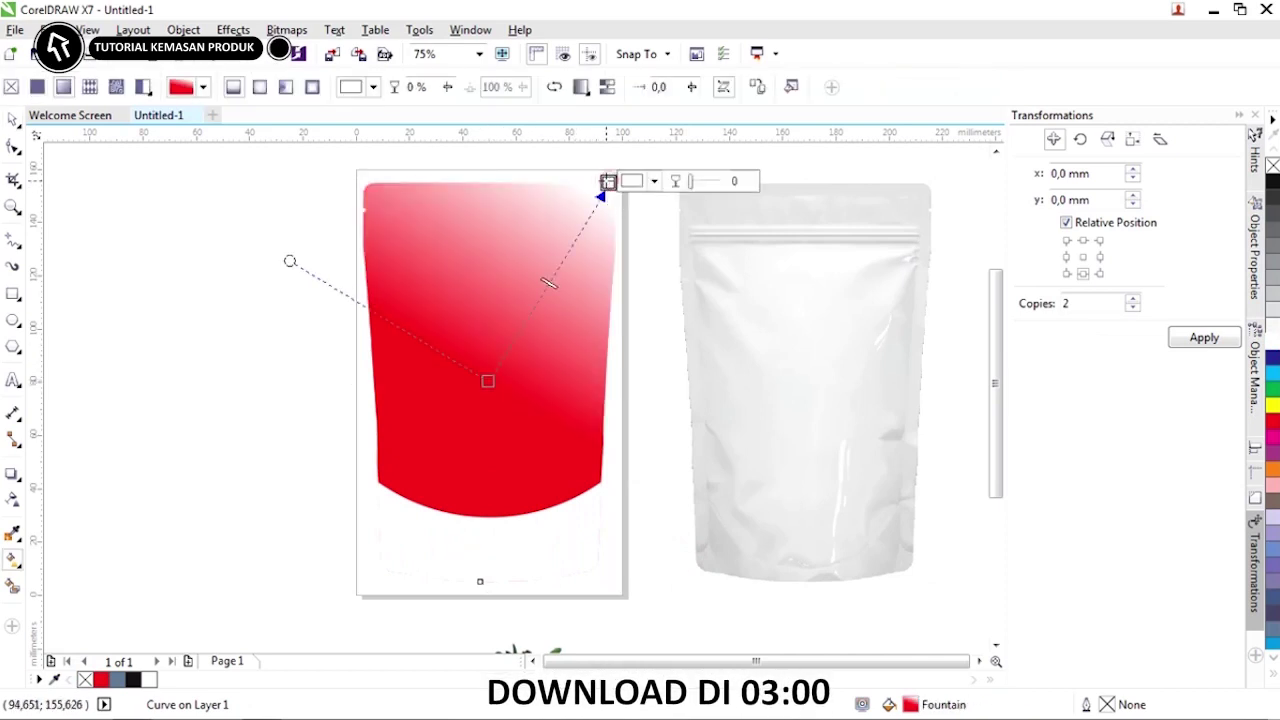
click(1273, 422)
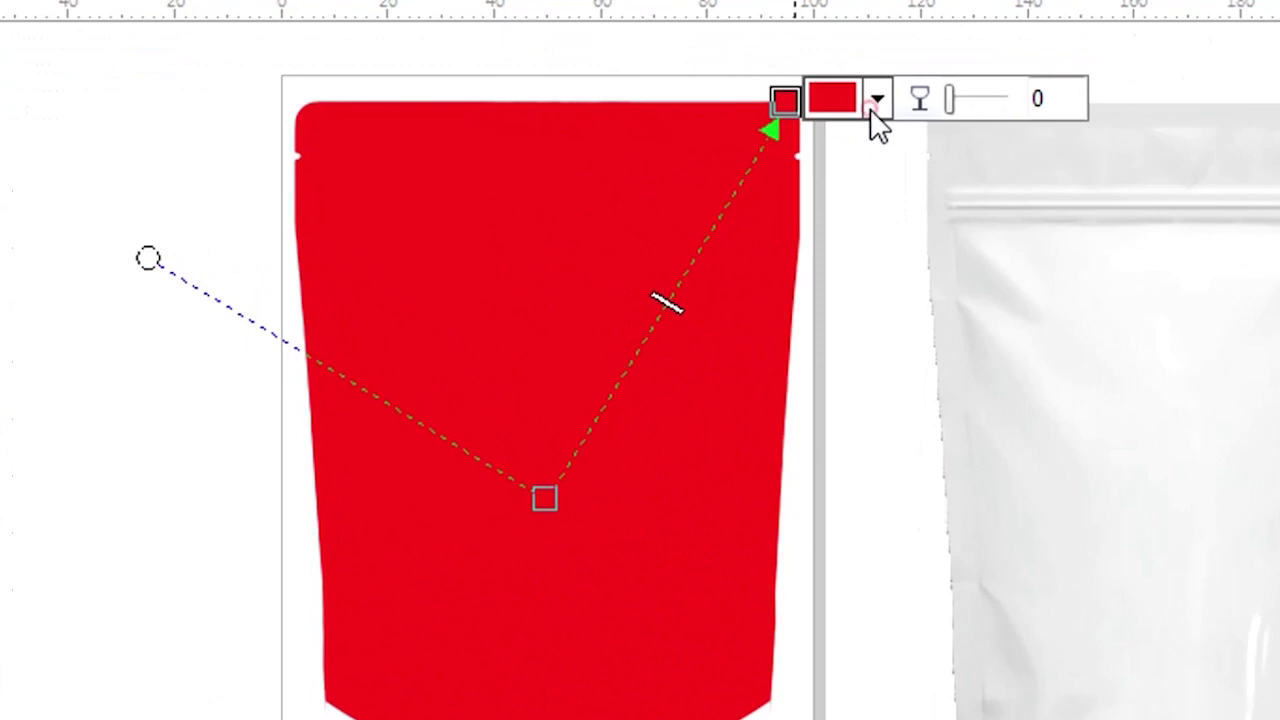
click(654, 182)
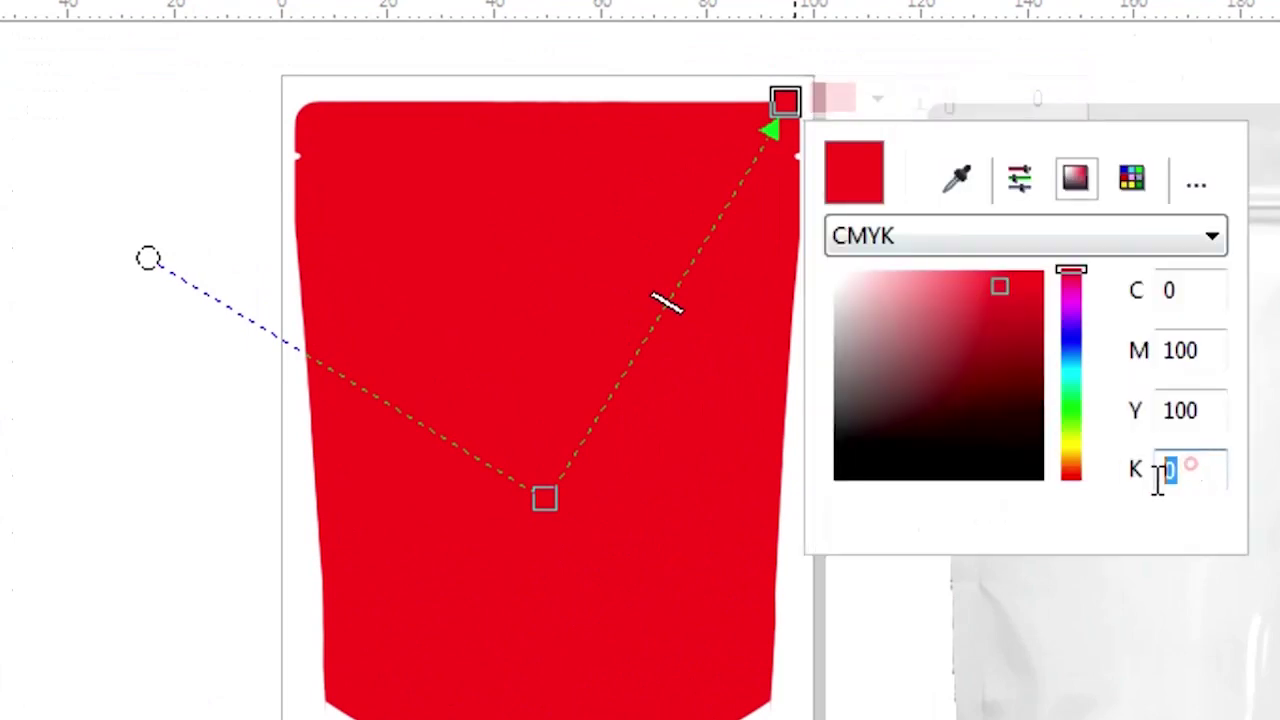
click(1220, 414)
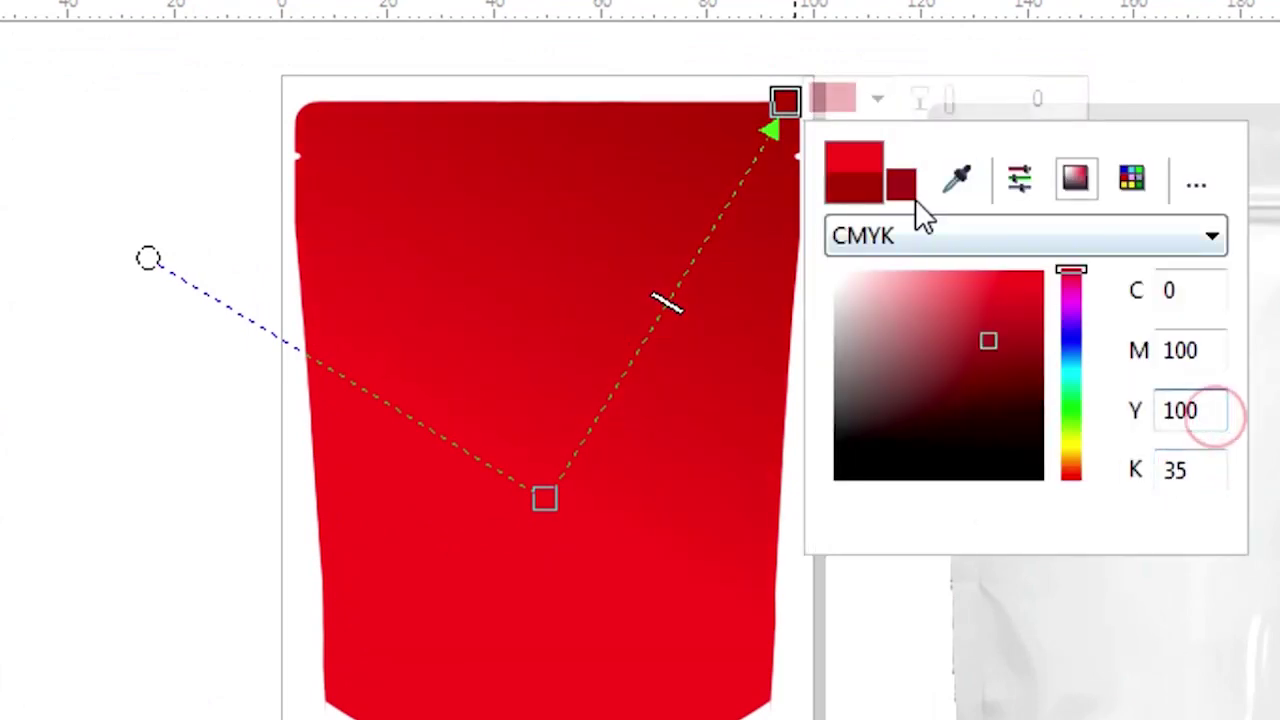
click(672, 265)
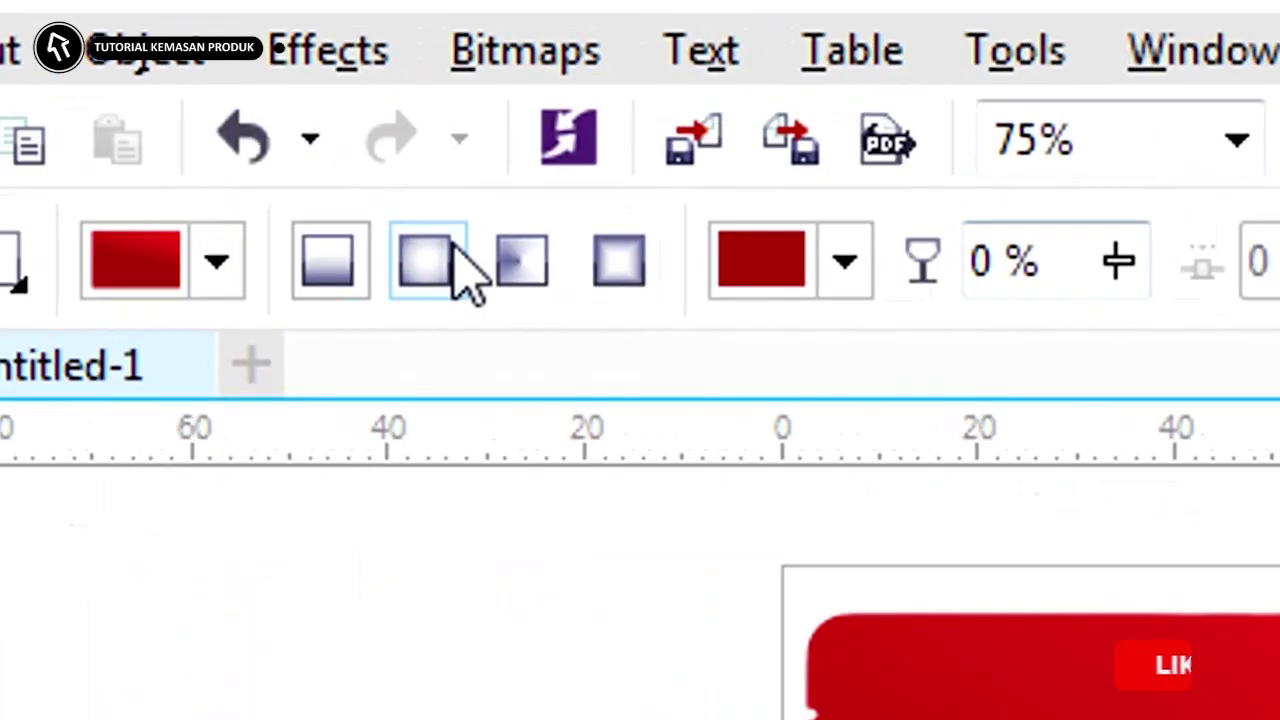
Change the gradient to elliptical and enlarge it to cover the whole pouch.
click(671, 240)
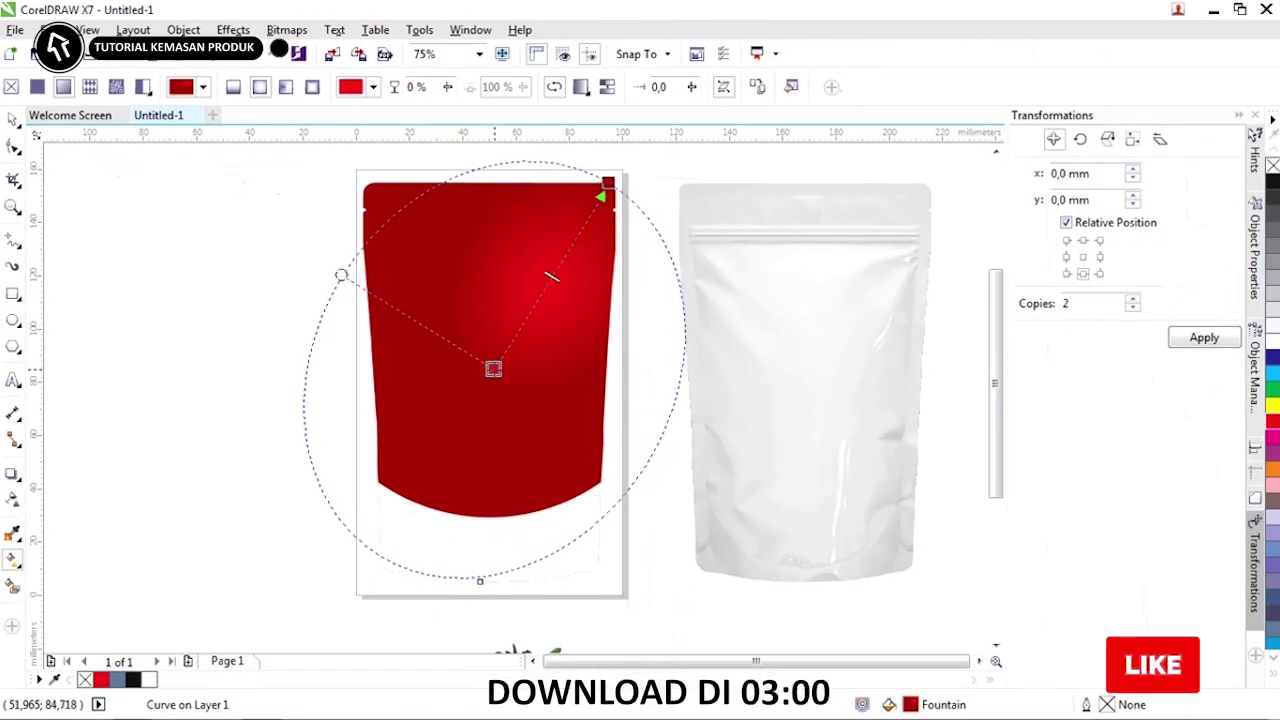
click(493, 355)
scroll(534, 345, down, 2)
drag(587, 268, 615, 293)
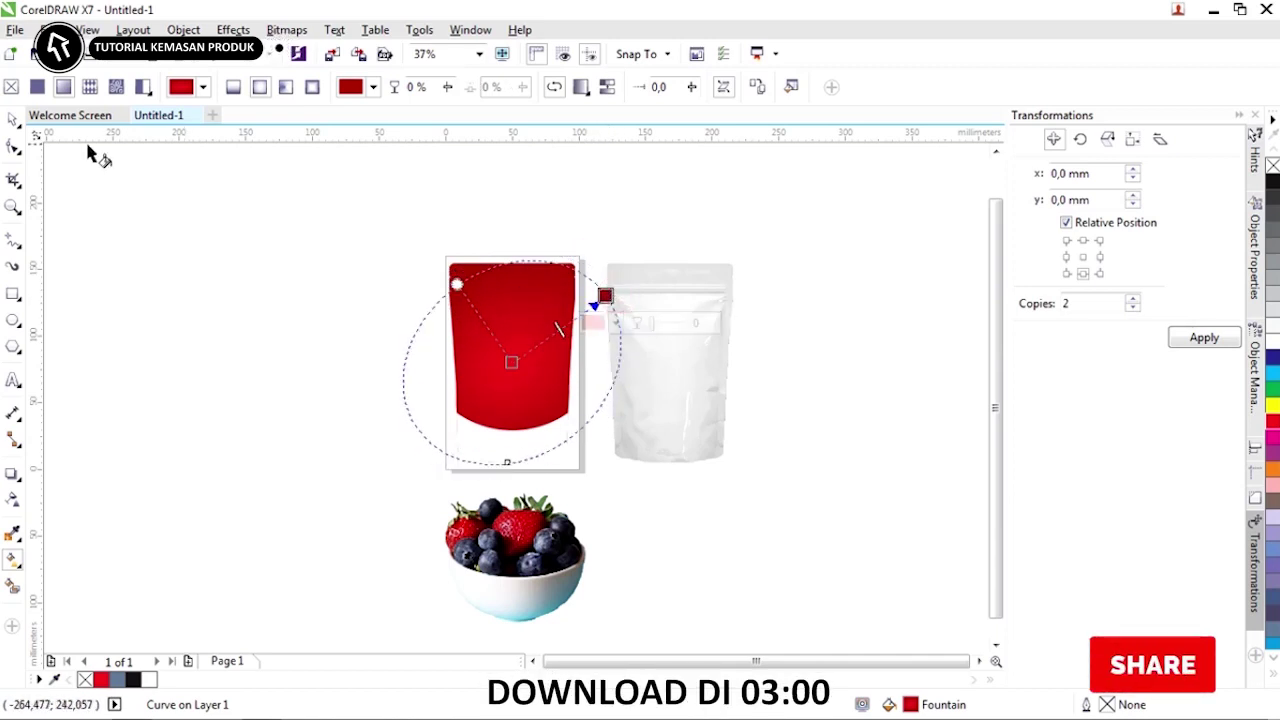
Open Monoline leave.cdr, select its leaf group, and return to the Untitled-1 pouch tab.
key(space)
scroll(577, 346, up, 2)
click(500, 391)
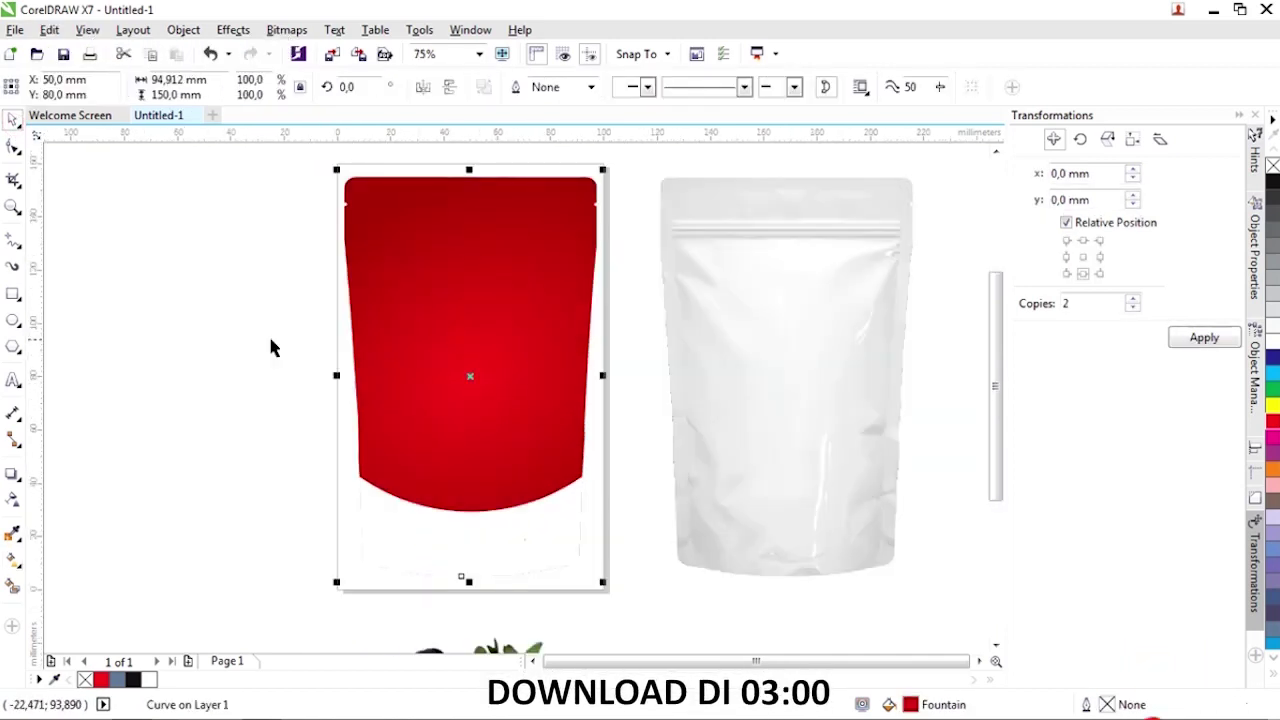
click(252, 347)
click(12, 30)
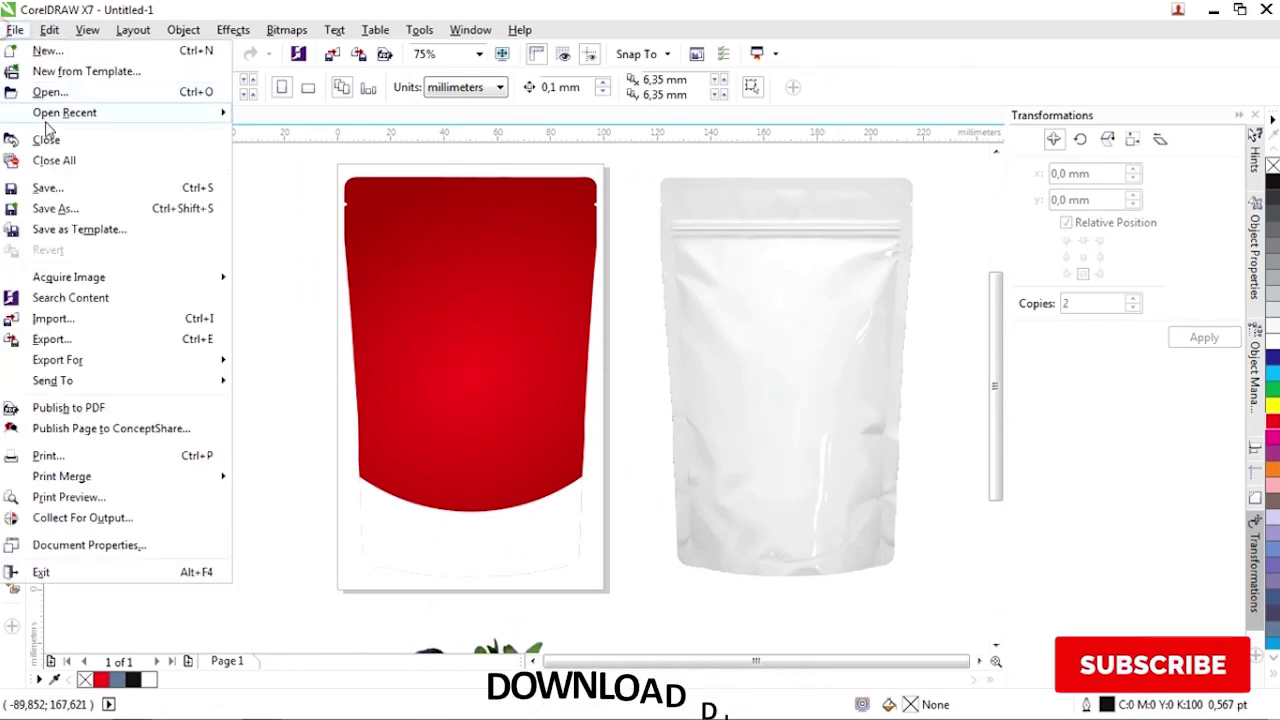
click(50, 92)
click(770, 290)
click(811, 577)
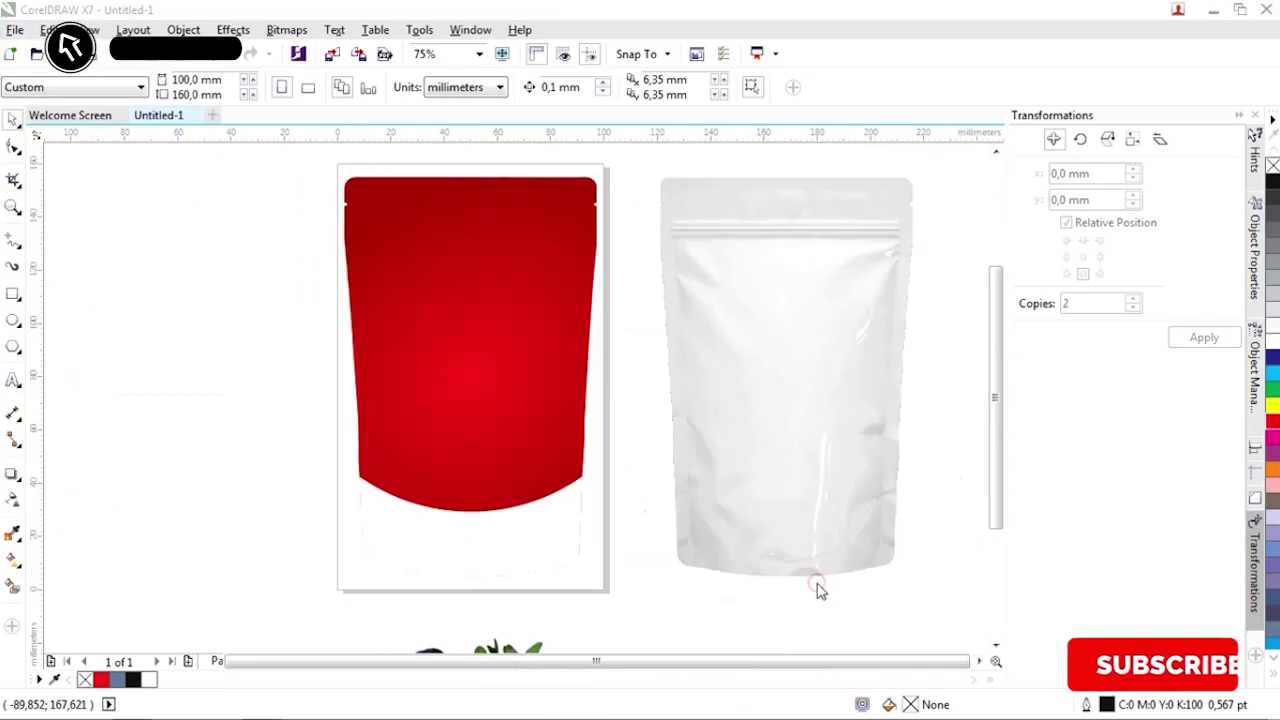
click(605, 368)
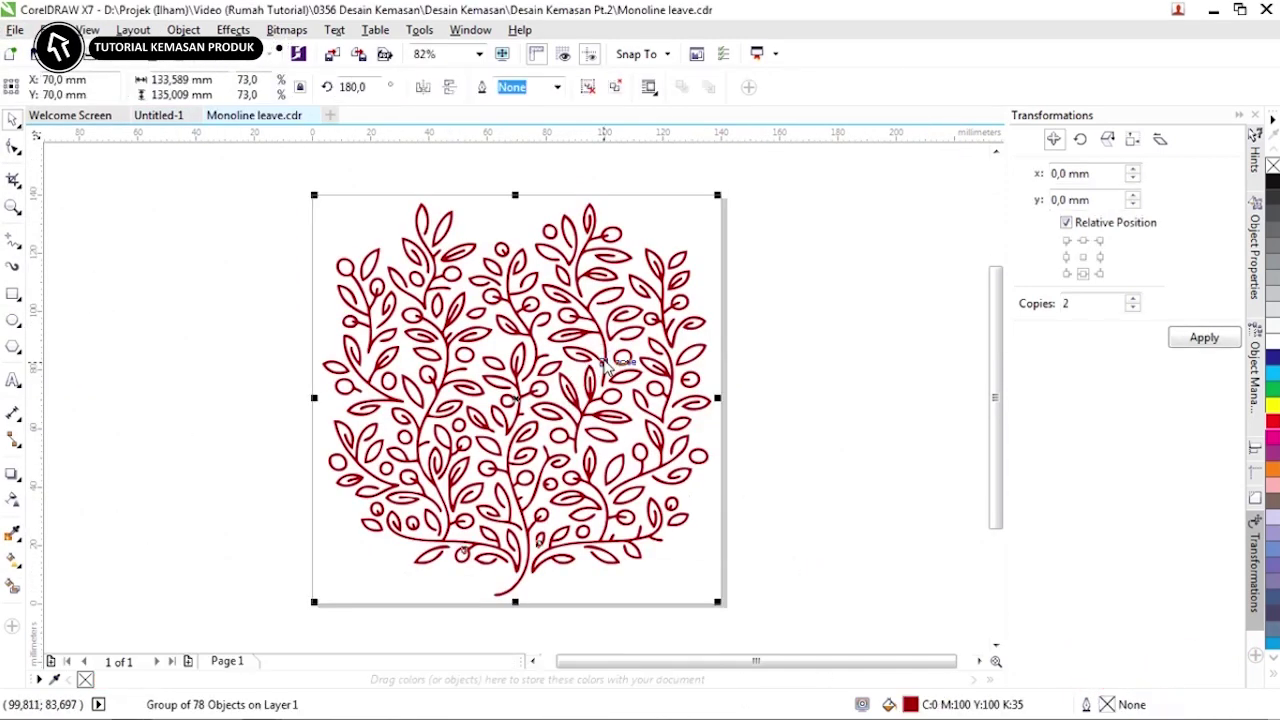
click(158, 115)
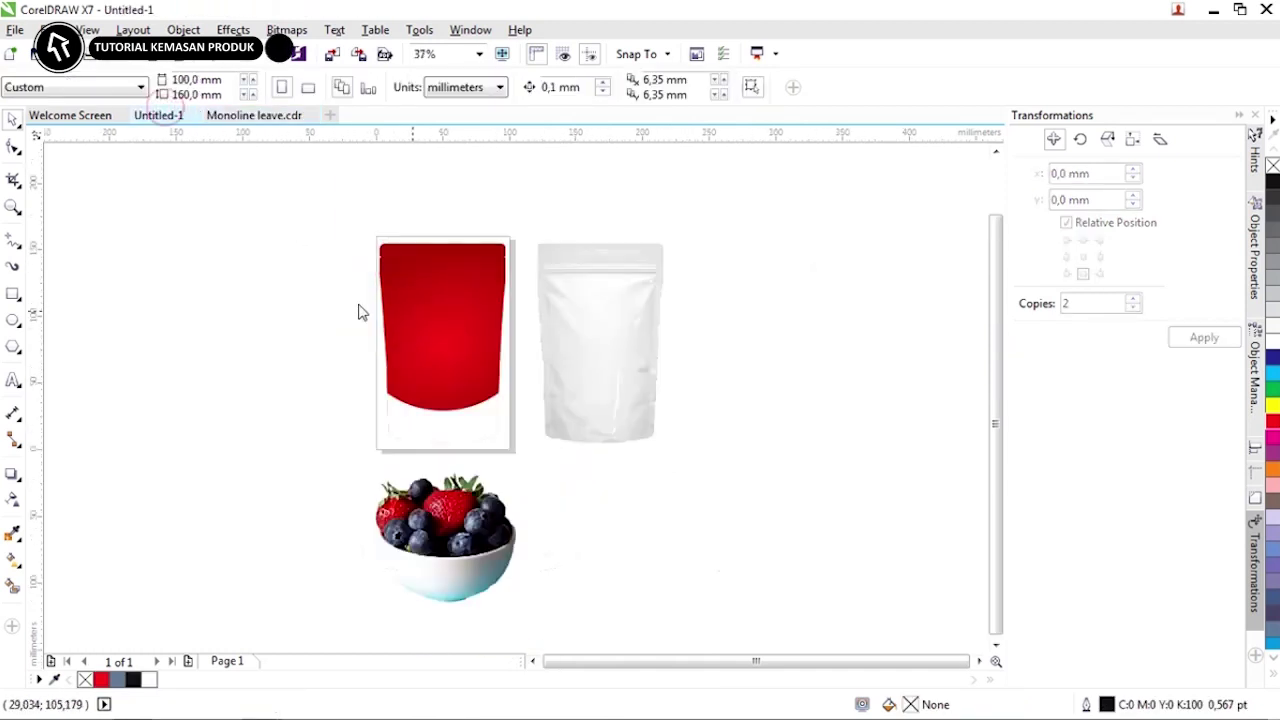
Paste the leaf artwork beside the pouch and rotate it about 14 degrees.
key(ctrl+v)
scroll(335, 300, up, 3)
drag(618, 300, 750, 255)
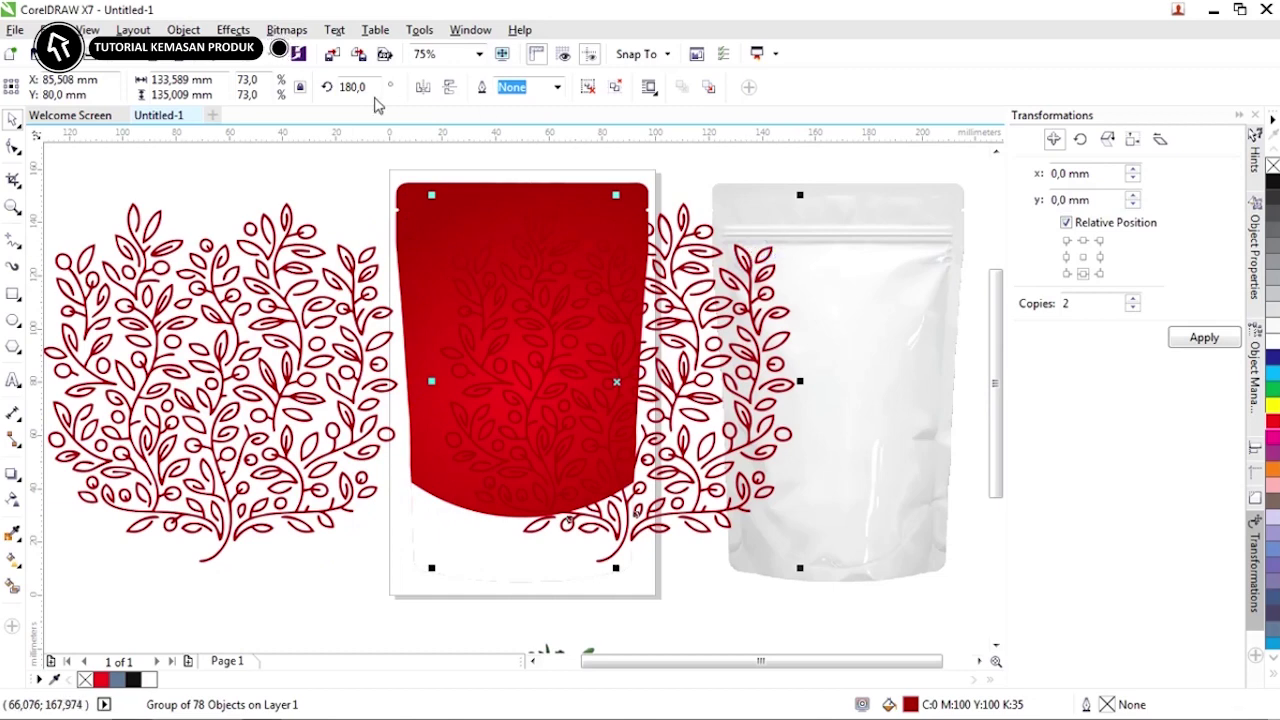
drag(805, 567, 790, 622)
drag(663, 408, 768, 215)
drag(714, 290, 724, 295)
Move a leaf copy onto the pouch, shrink it to half size, and place it on the left edge.
click(441, 200)
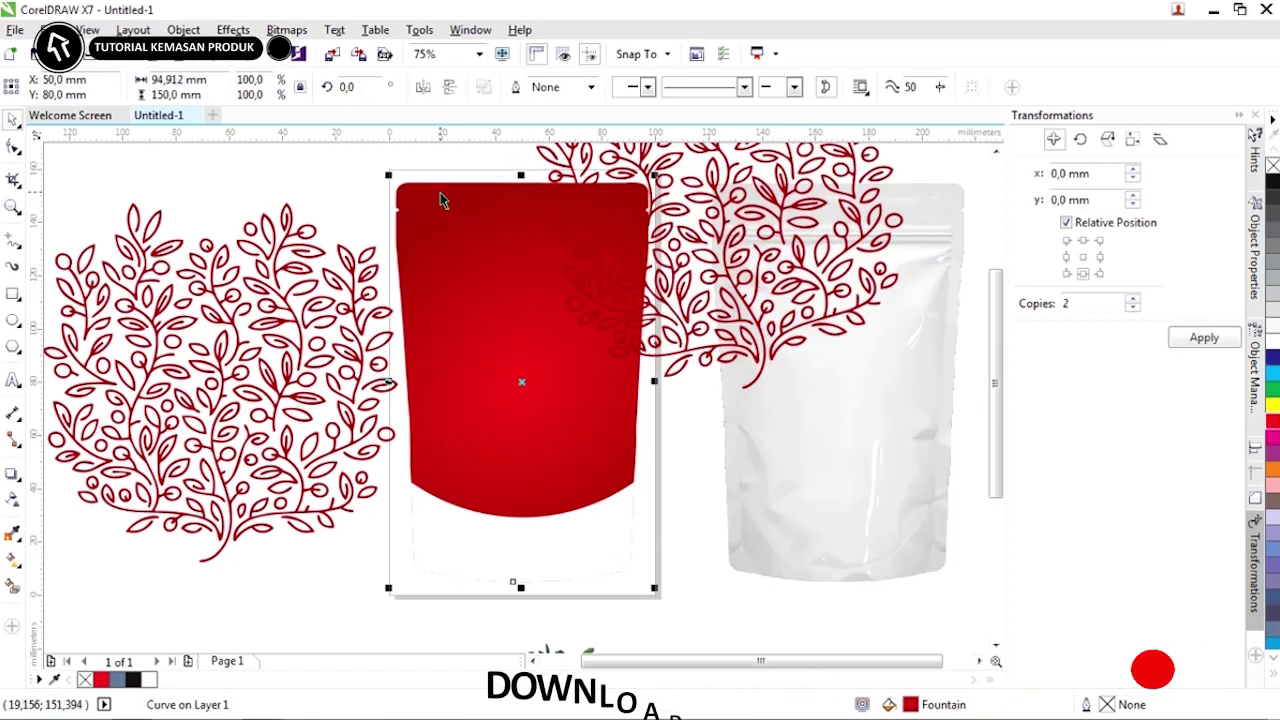
shift+click(738, 288)
click(740, 290)
click(715, 430)
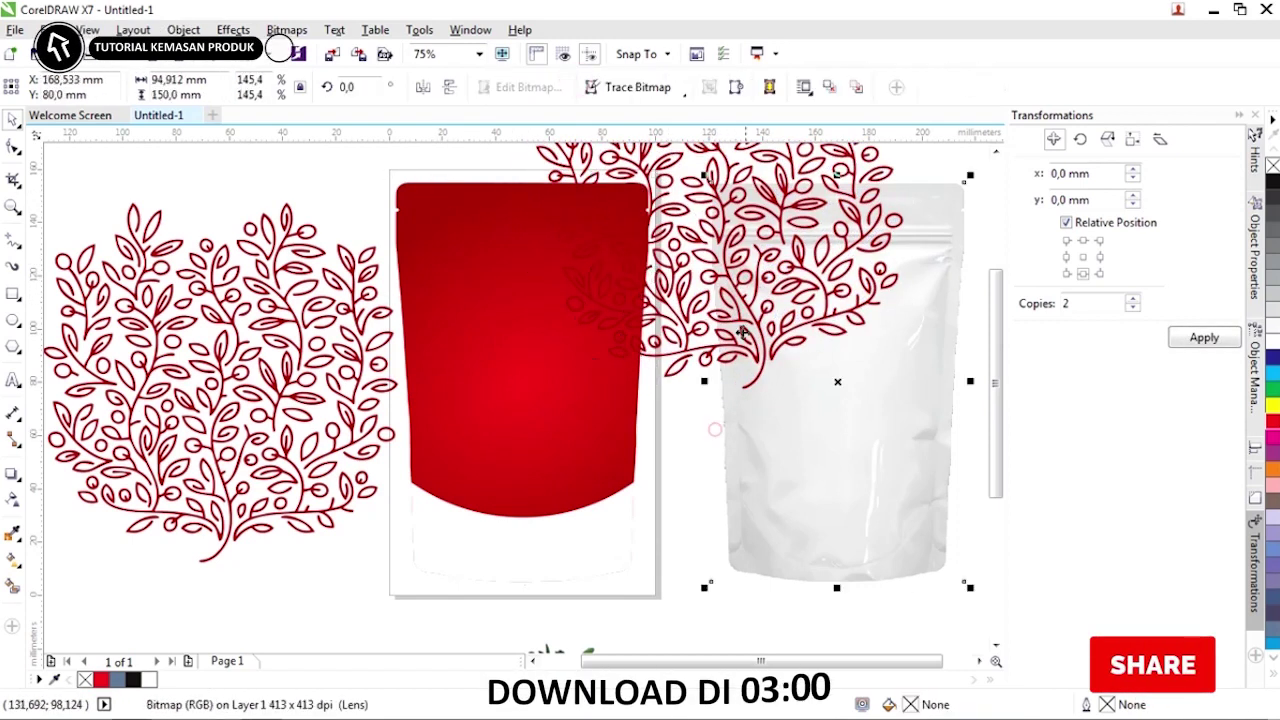
drag(742, 333, 397, 579)
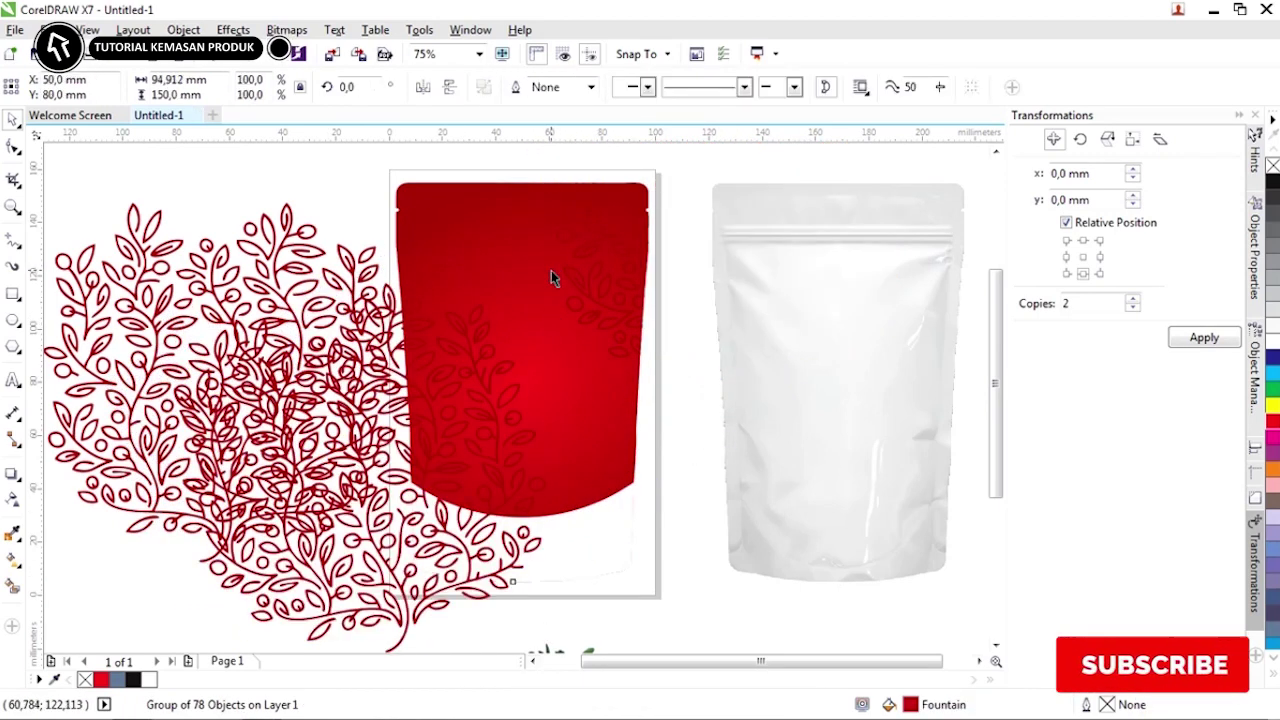
drag(549, 279, 491, 334)
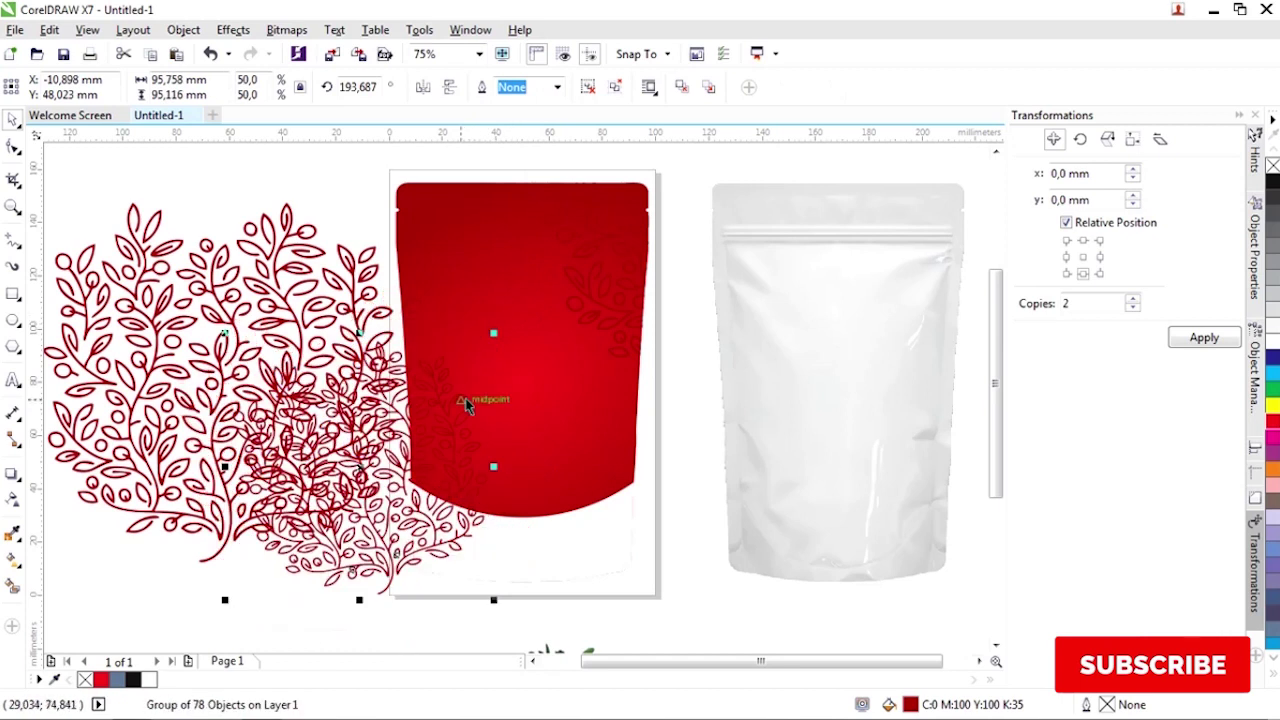
drag(465, 398, 434, 403)
Intersect the leaf copies with the red pouch and delete the leftover leaves outside it.
click(436, 253)
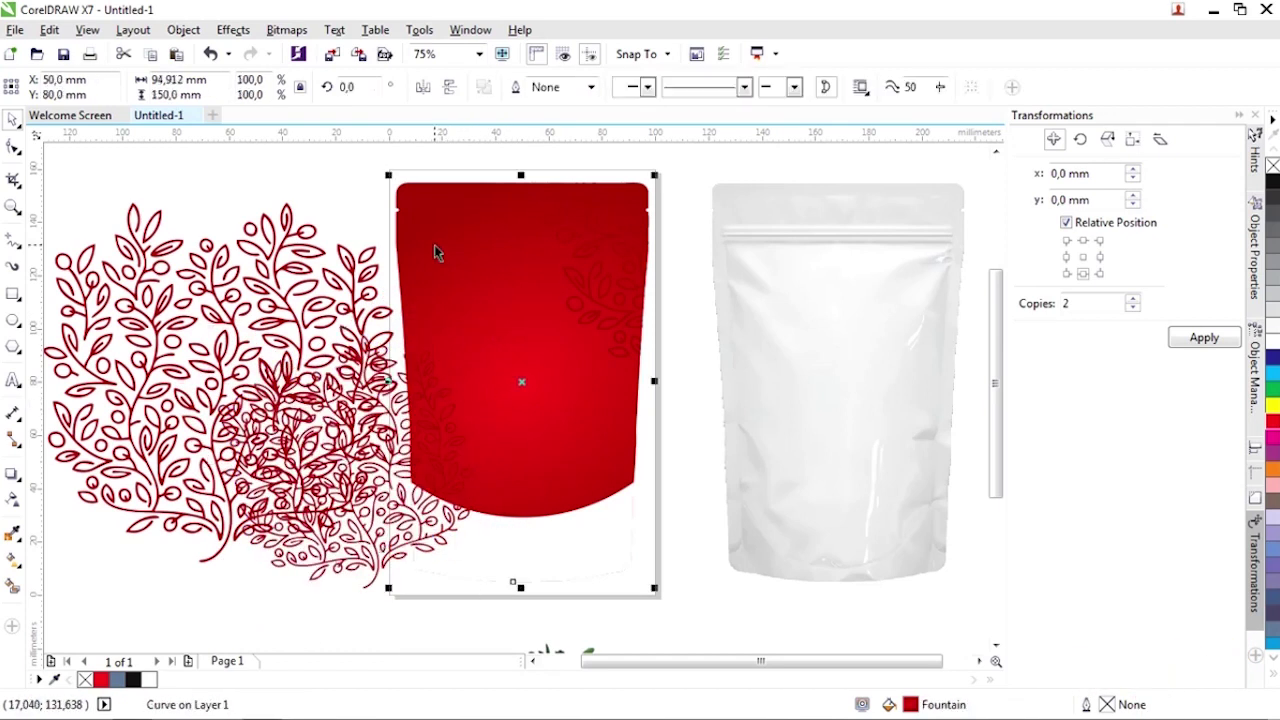
shift+click(378, 573)
click(568, 88)
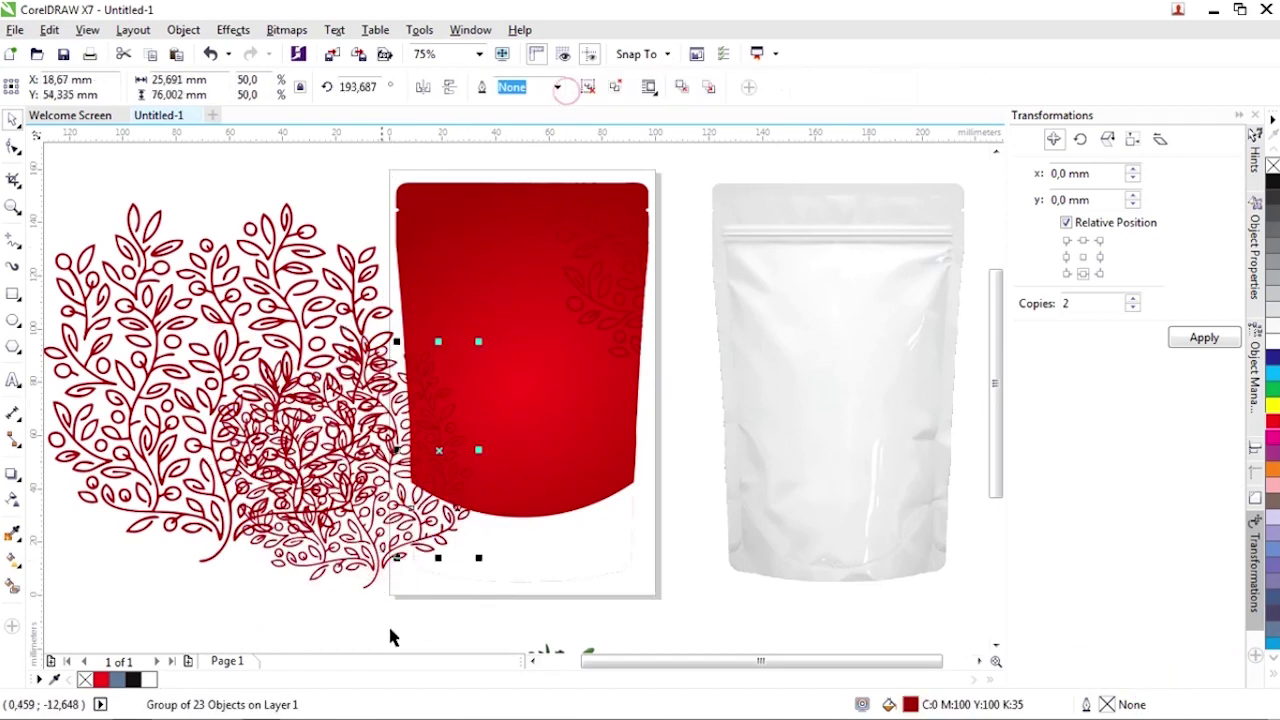
key(Delete)
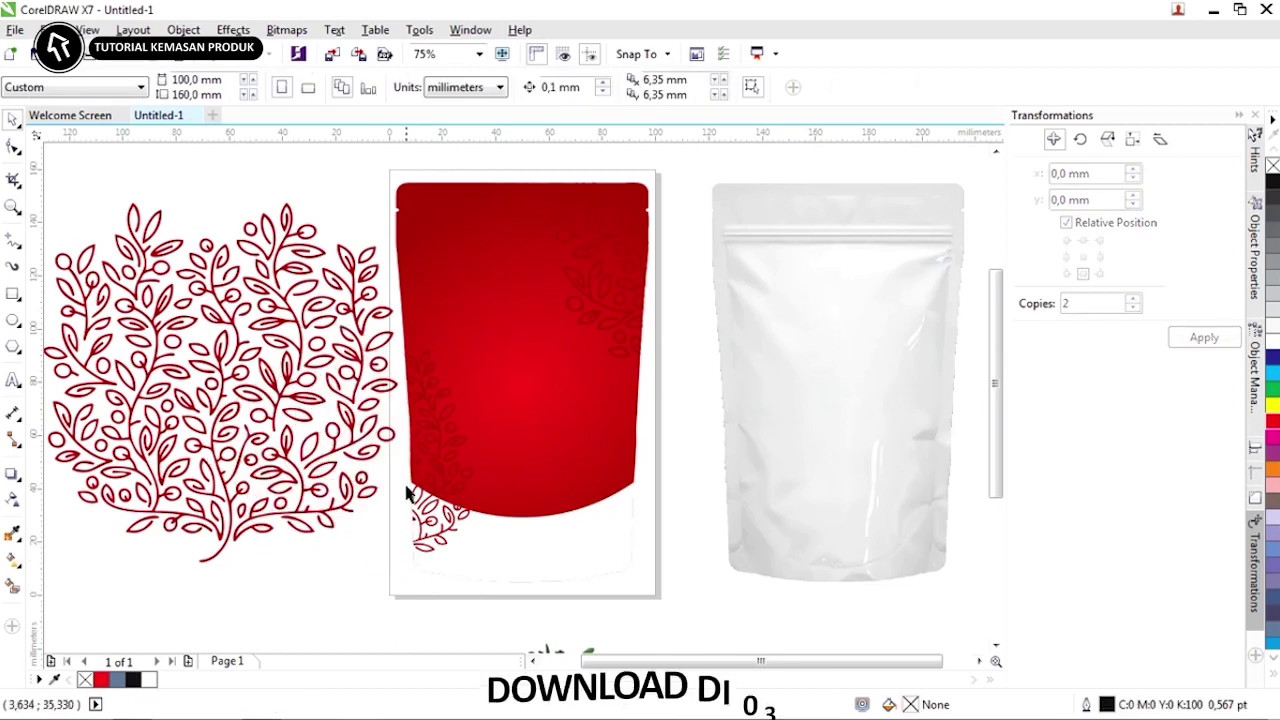
click(474, 528)
shift+click(466, 468)
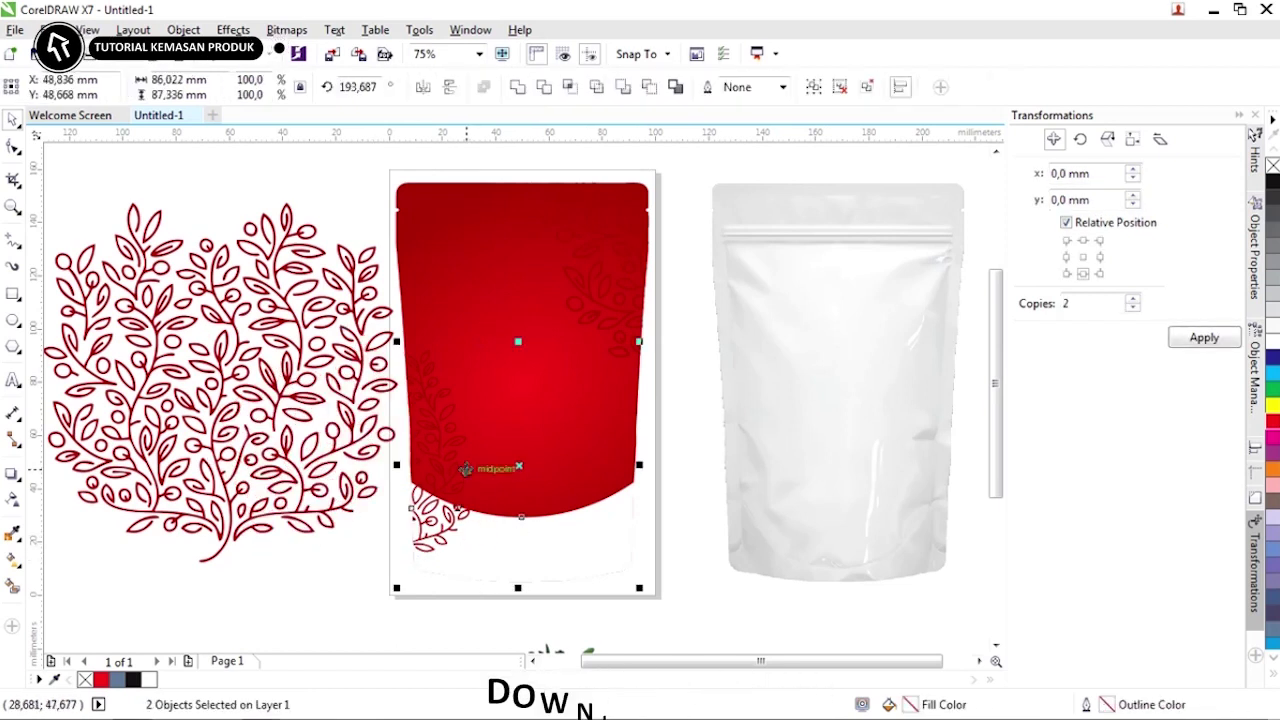
click(544, 88)
Group the left and upper-right leaf patterns inside the pouch.
click(669, 370)
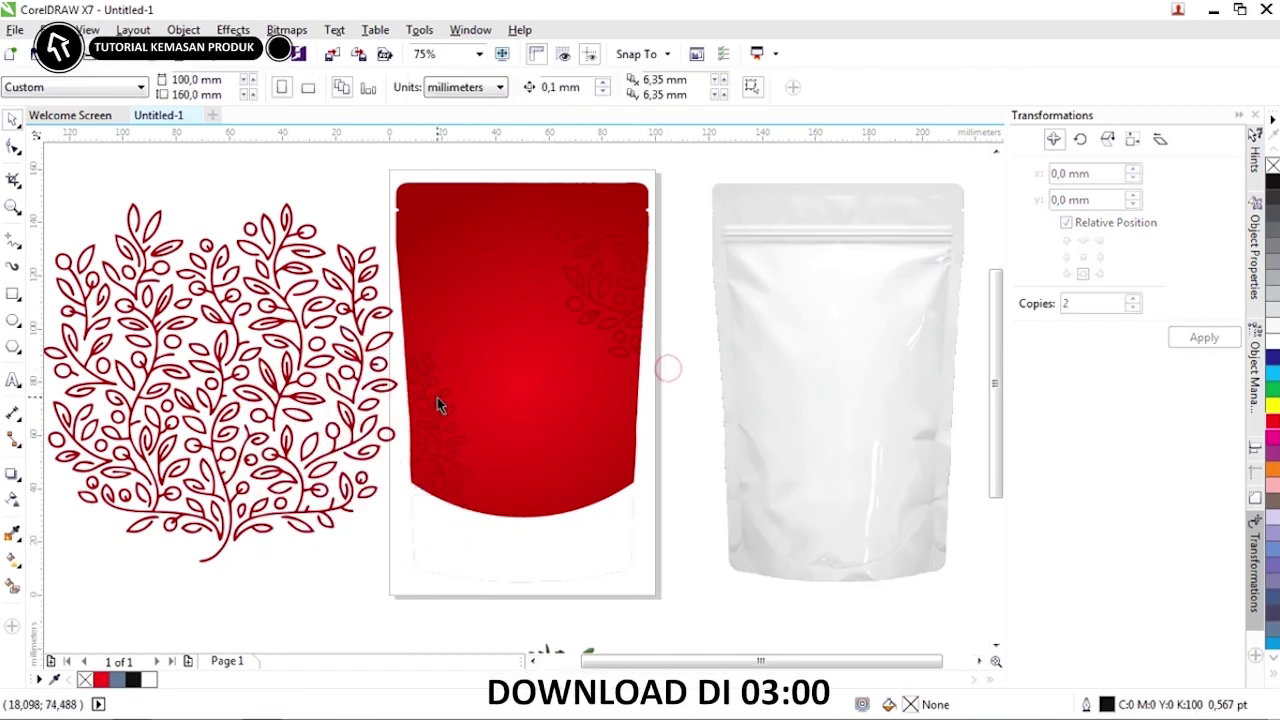
click(437, 400)
shift+click(598, 320)
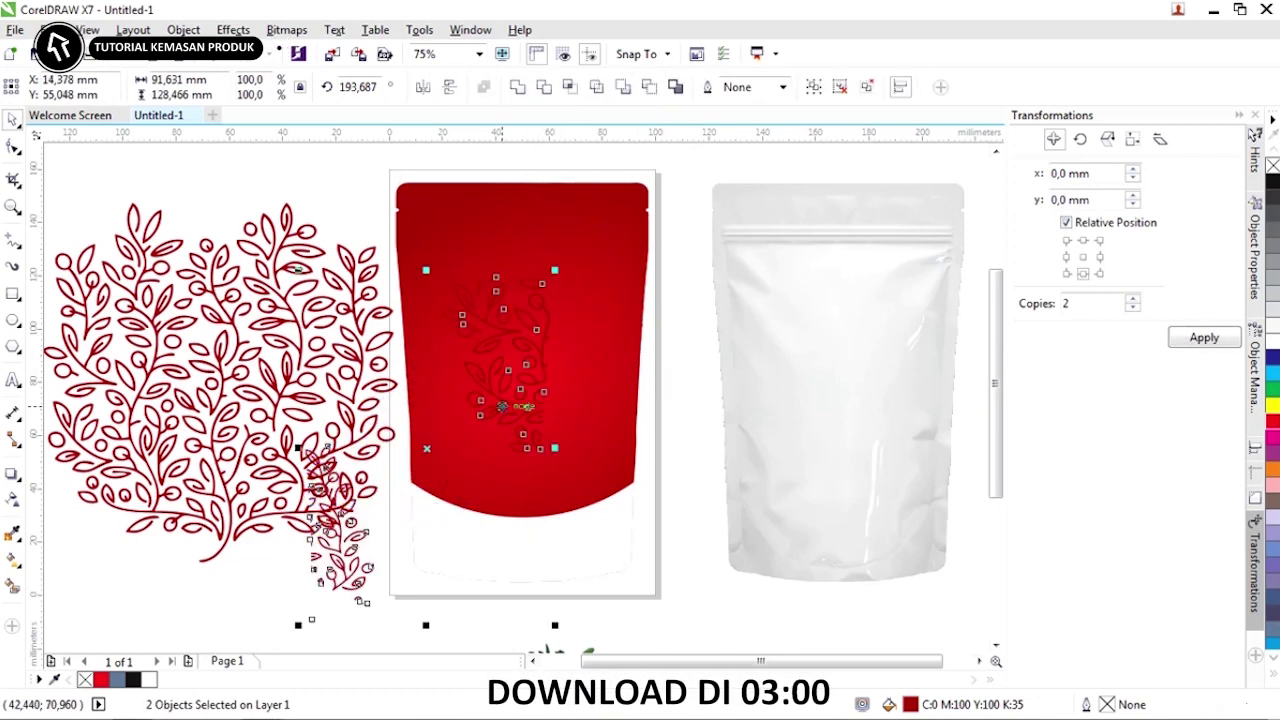
right_click(593, 297)
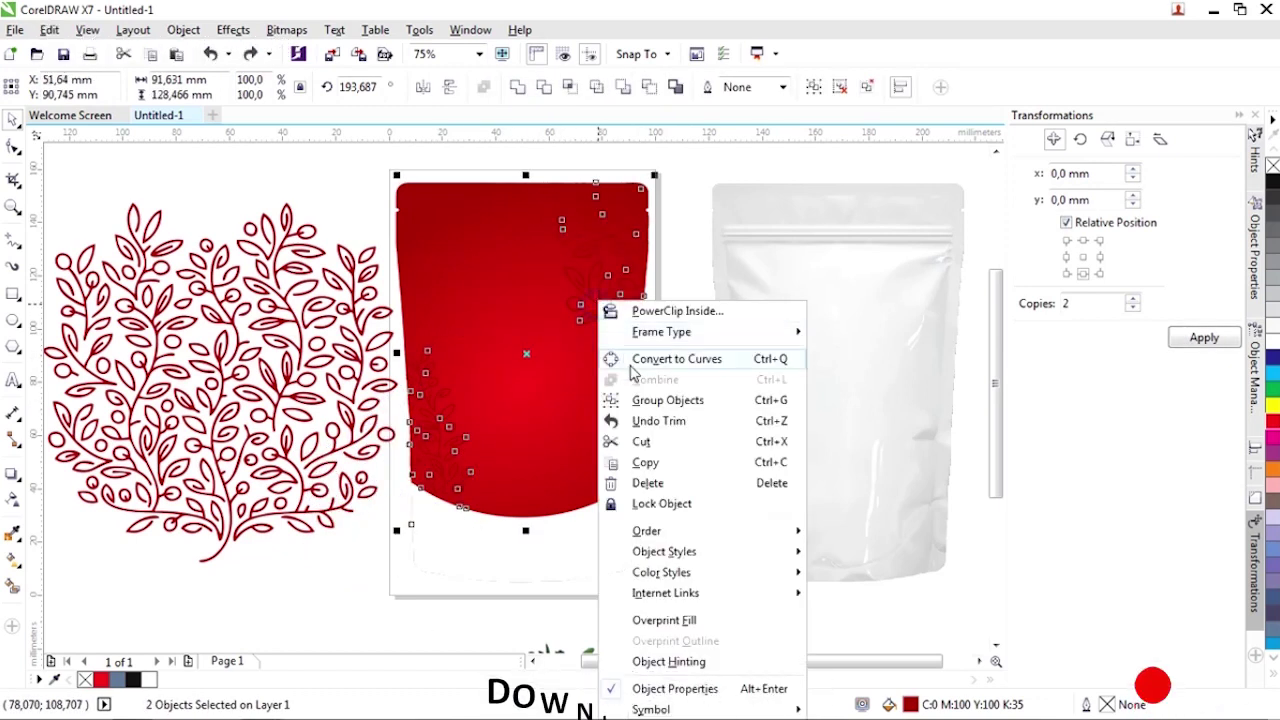
click(640, 311)
click(648, 285)
click(633, 280)
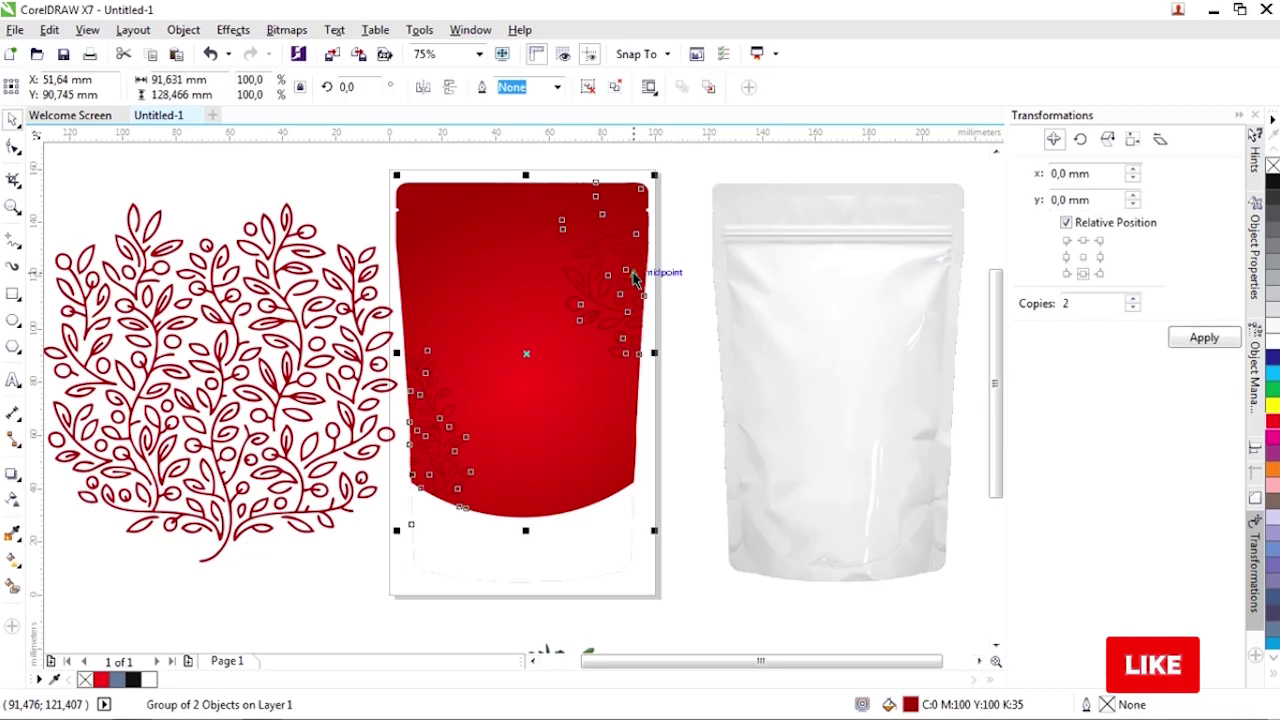
click(355, 349)
click(13, 381)
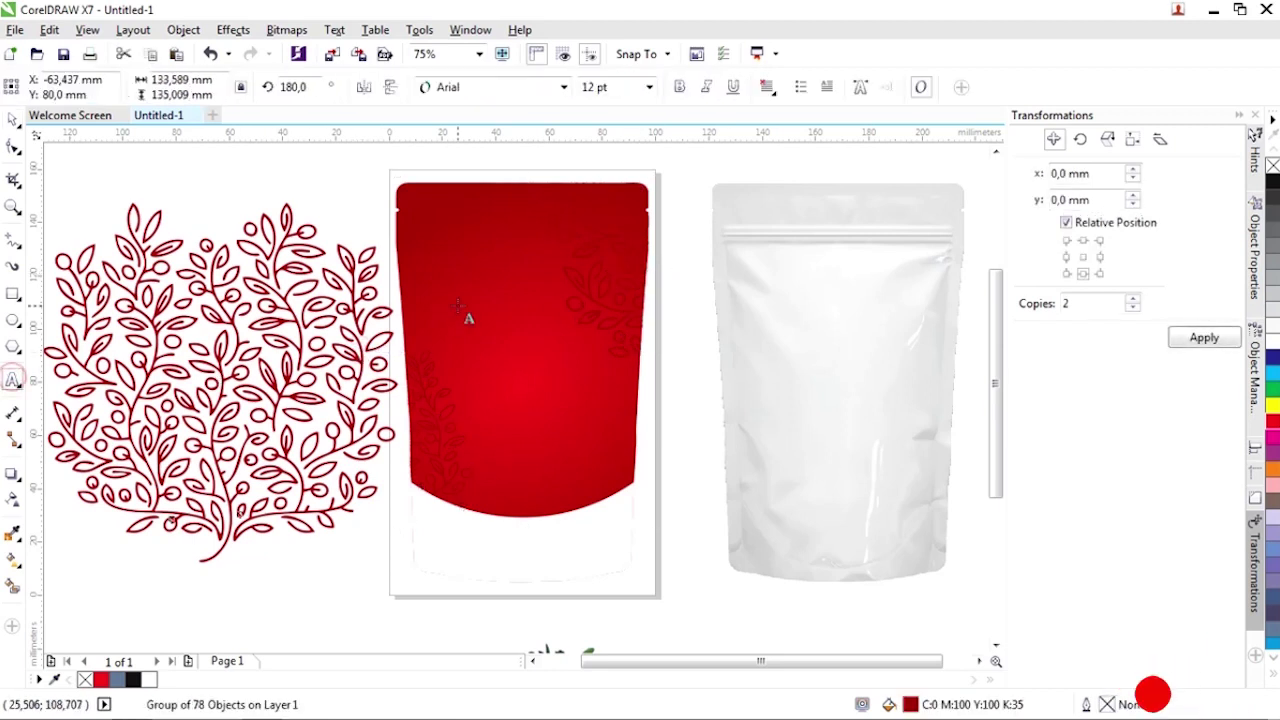
Open Text.txt from the project folder and place a text cursor on the red pouch.
click(468, 305)
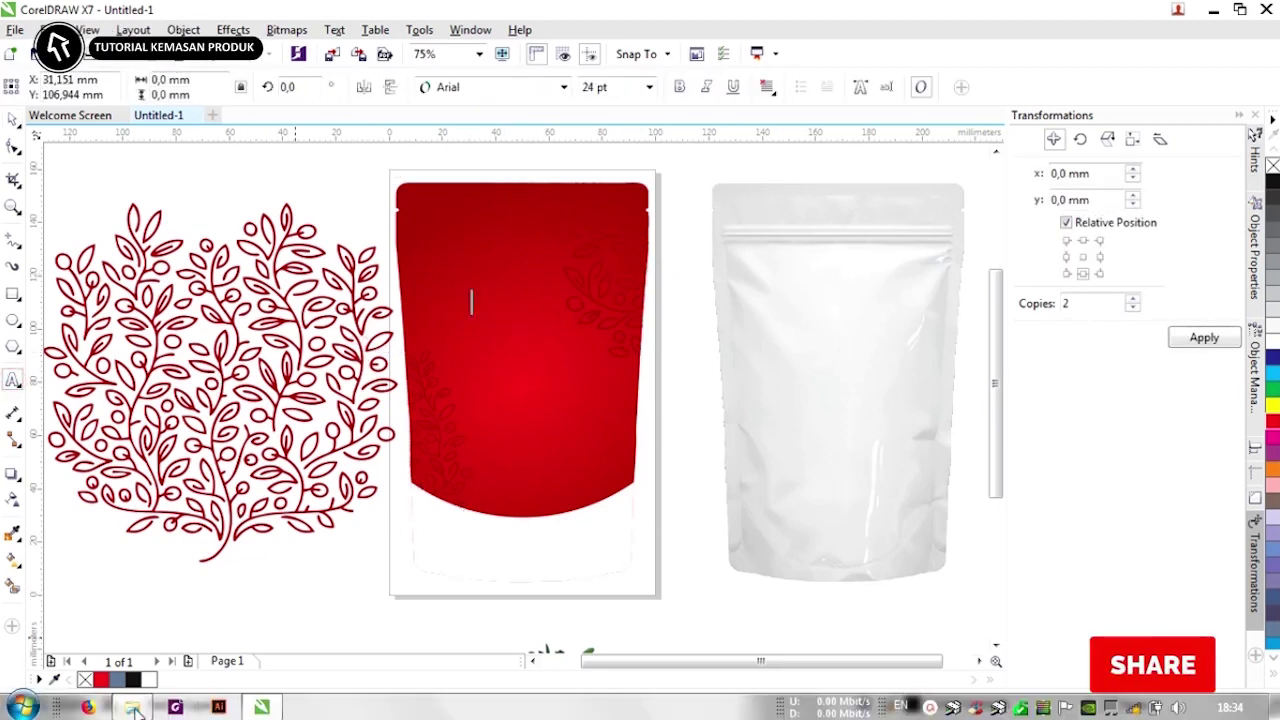
click(240, 708)
double_click(586, 172)
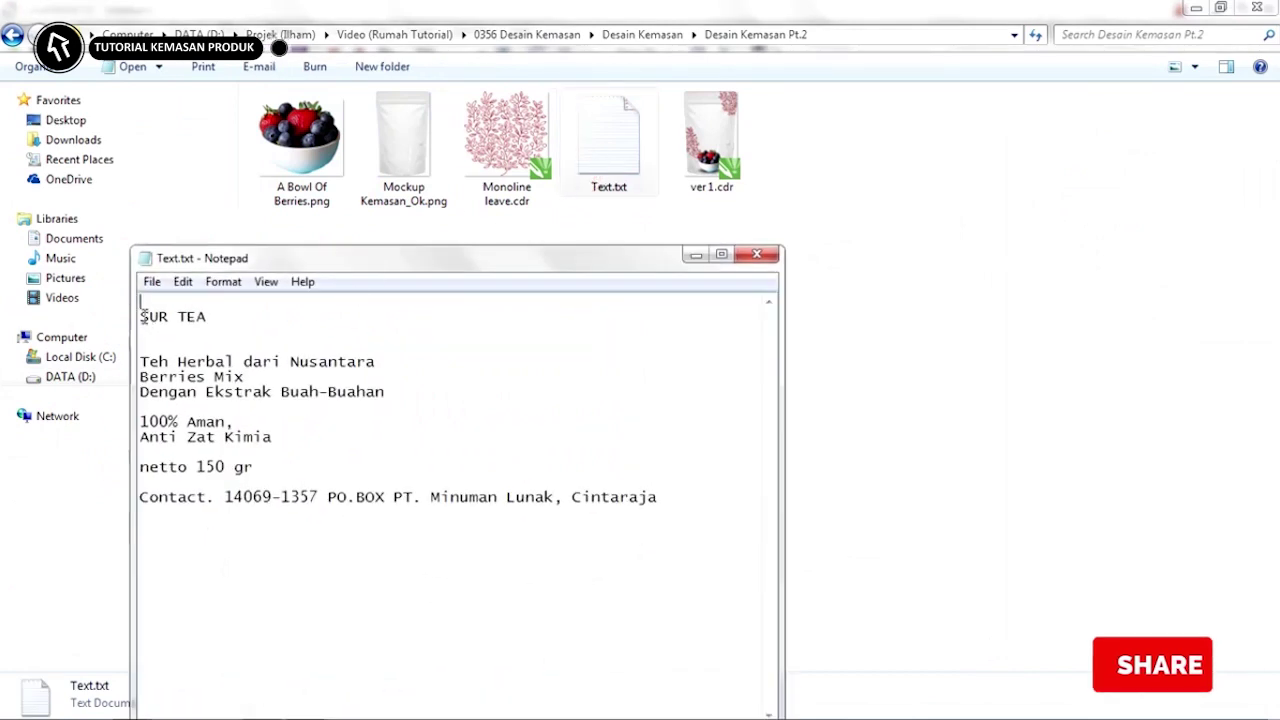
click(306, 707)
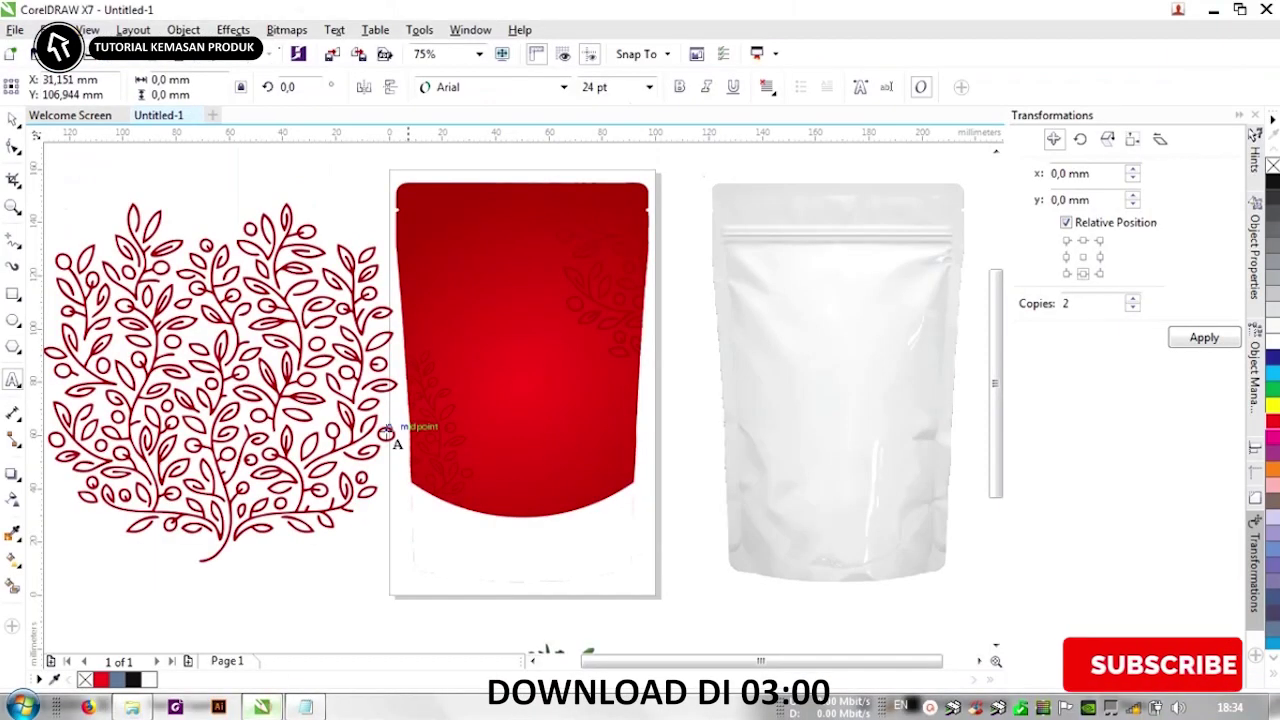
click(487, 299)
click(481, 297)
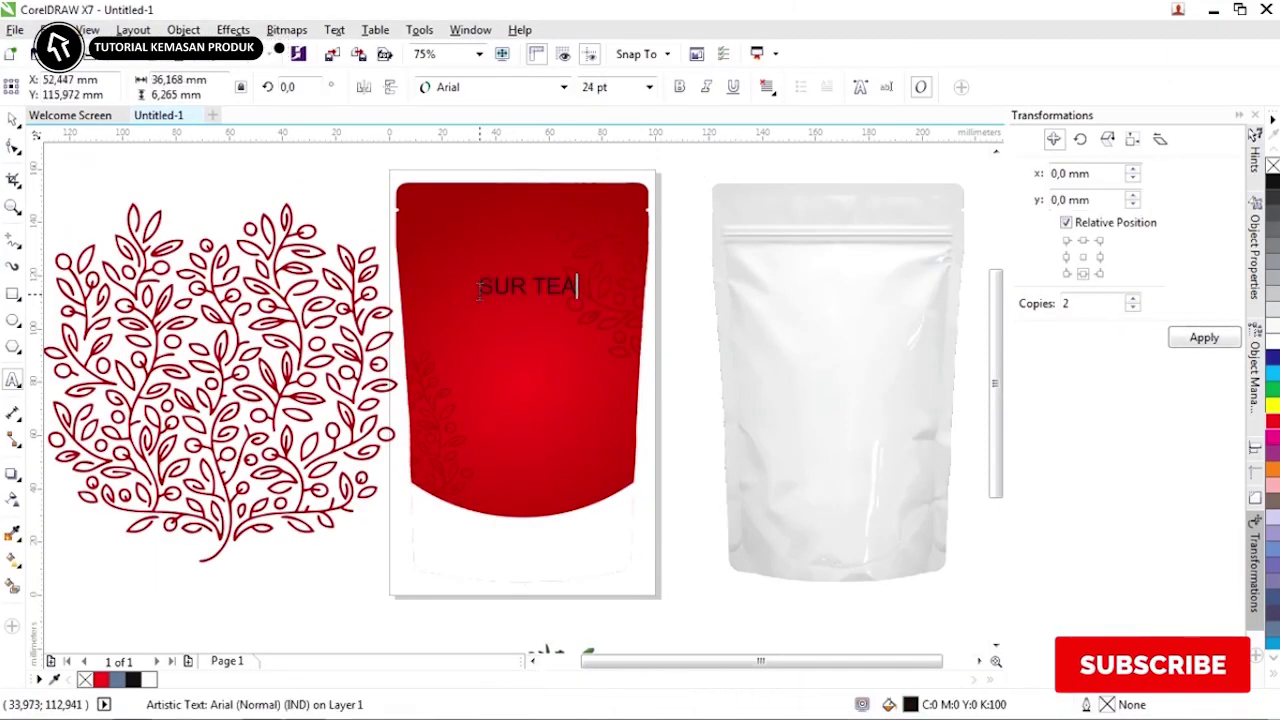
Copy the three Teh Herbal lines from Text.txt and paste them onto the pouch.
click(308, 707)
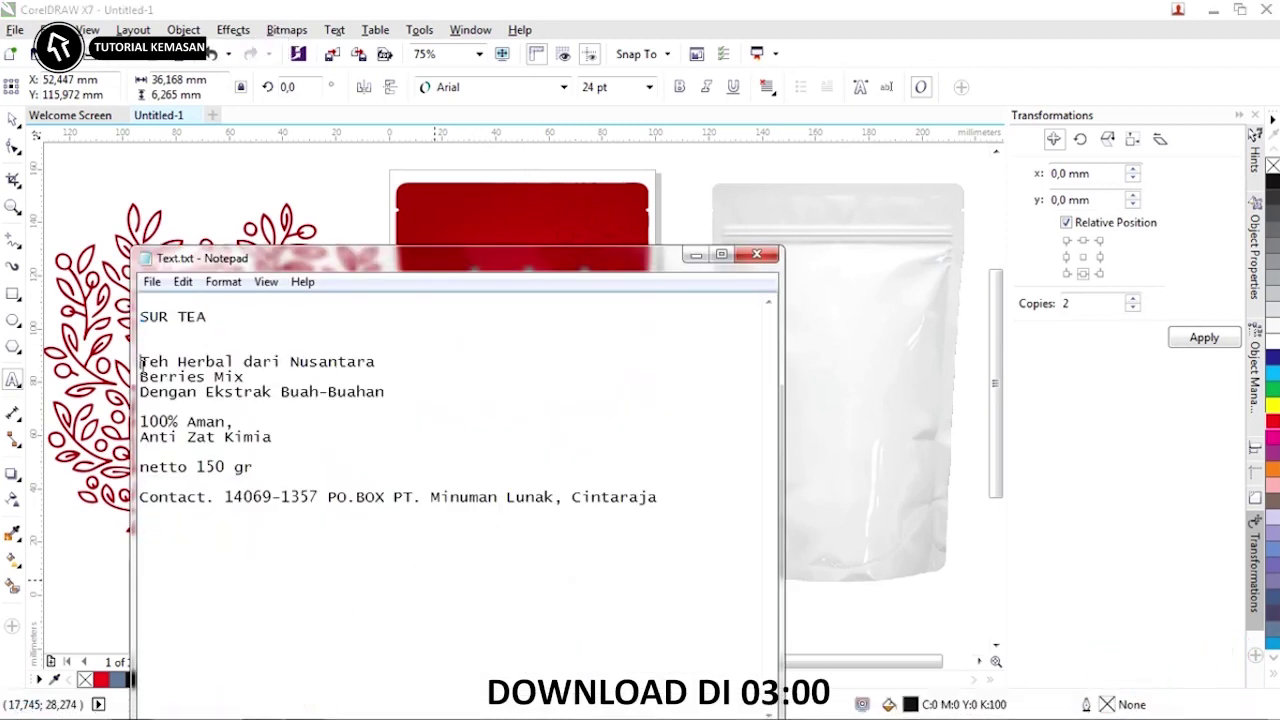
drag(142, 362, 390, 394)
key(ctrl+c)
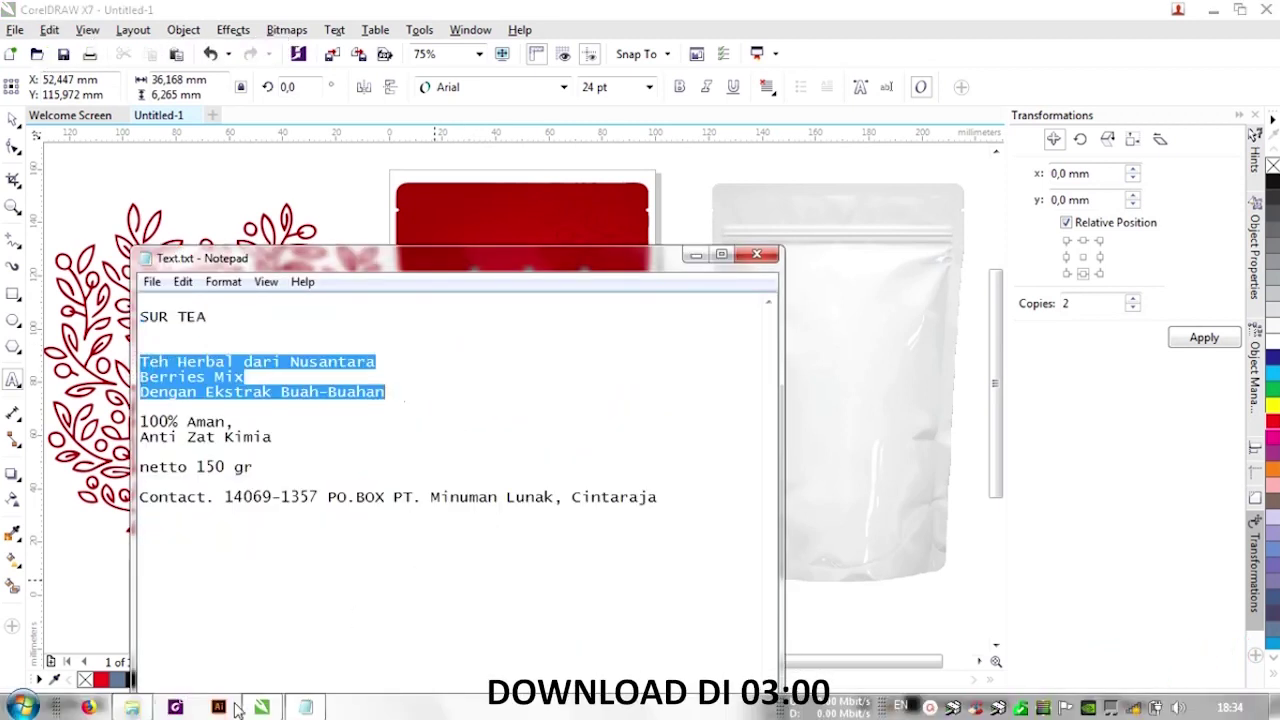
click(239, 710)
click(493, 336)
key(ctrl+v)
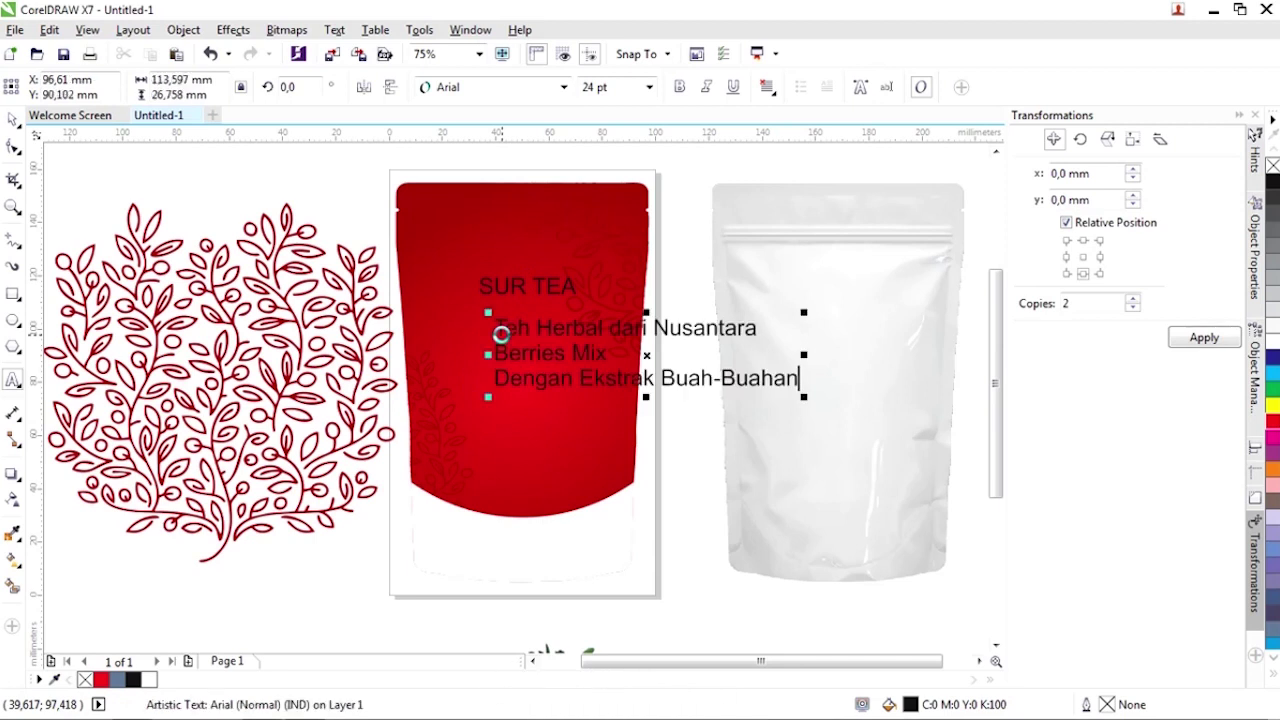
Copy the 100% Aman, Anti Zat Kimia lines, then select the netto 150 gr line.
click(300, 707)
drag(140, 422, 214, 437)
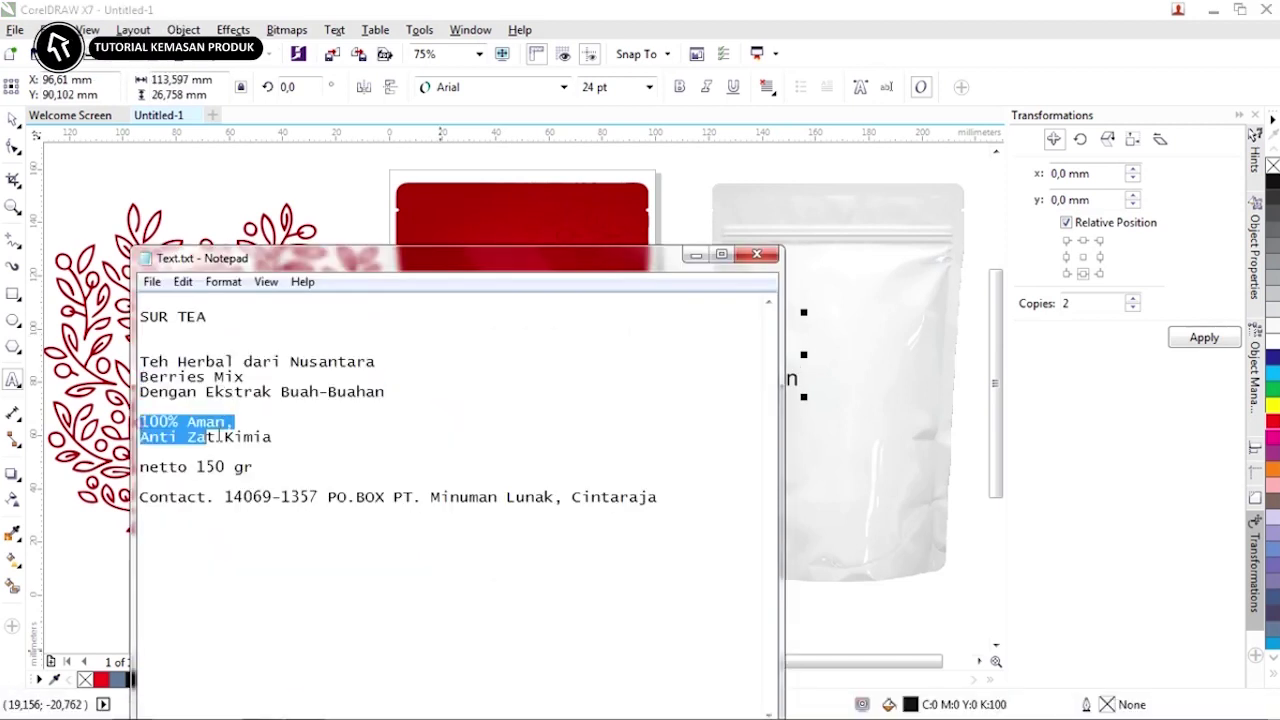
click(239, 710)
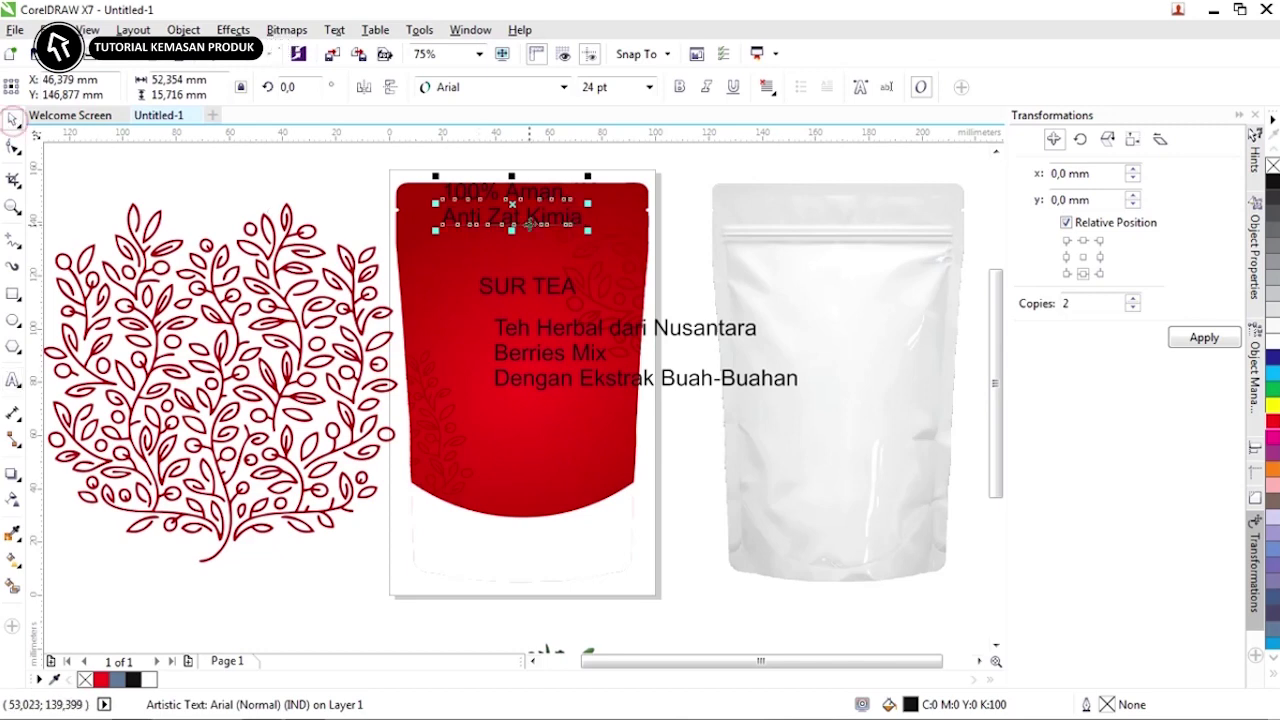
click(300, 707)
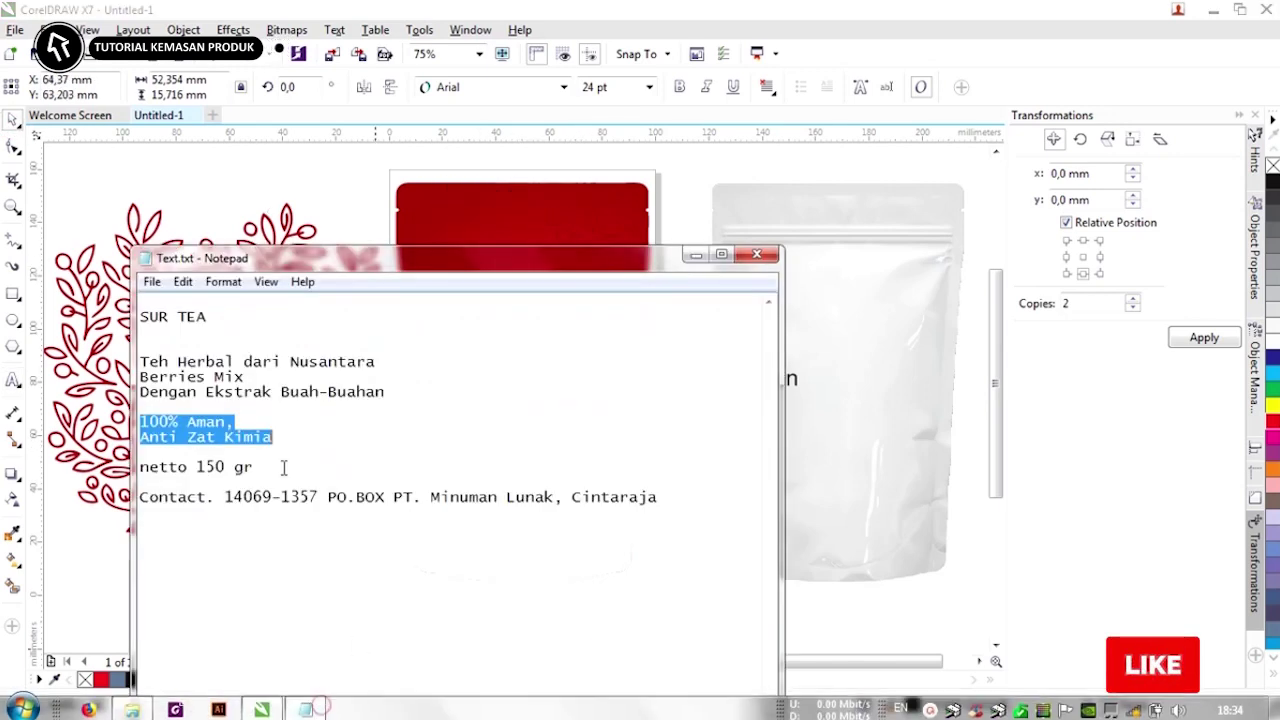
drag(140, 466, 297, 468)
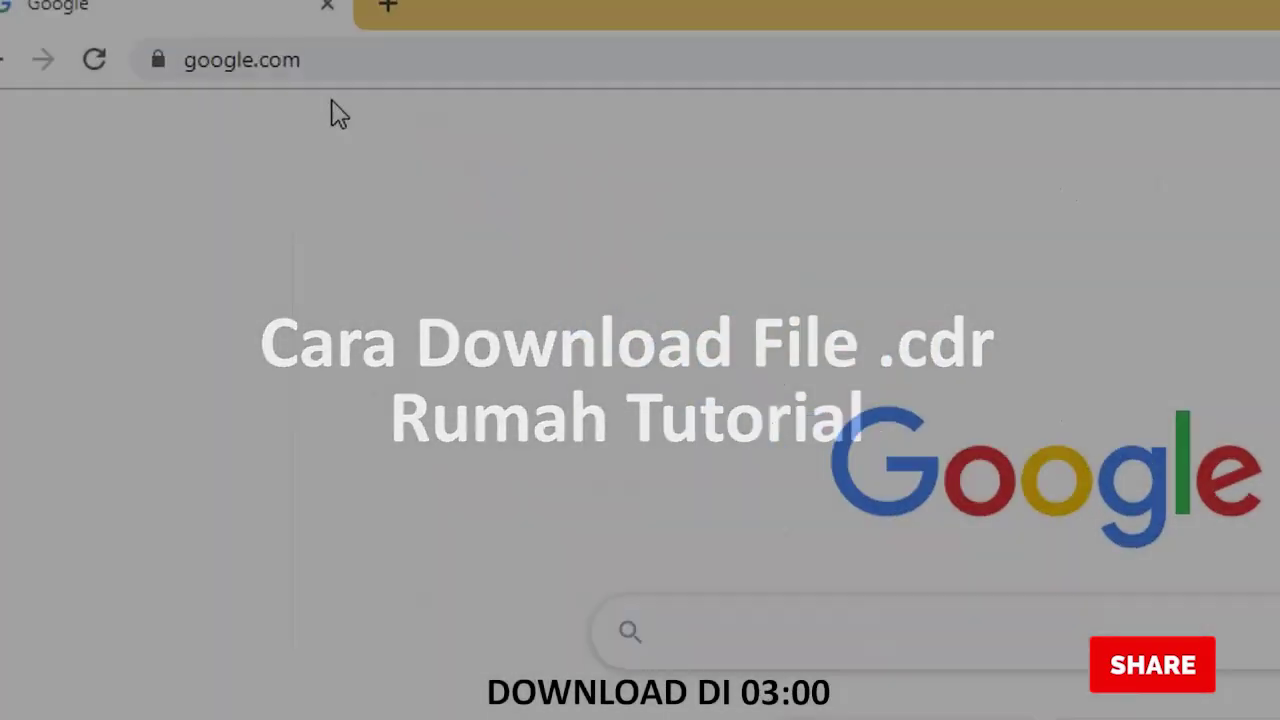
click(184, 30)
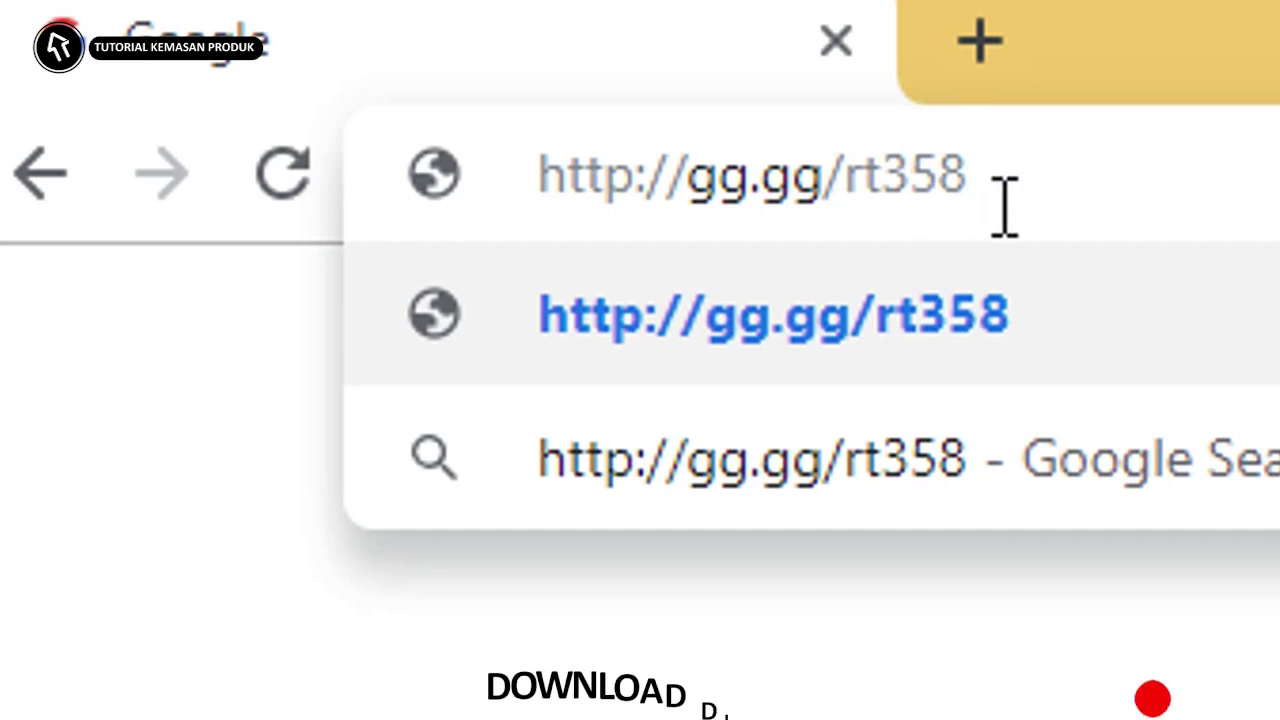
drag(1022, 183, 691, 157)
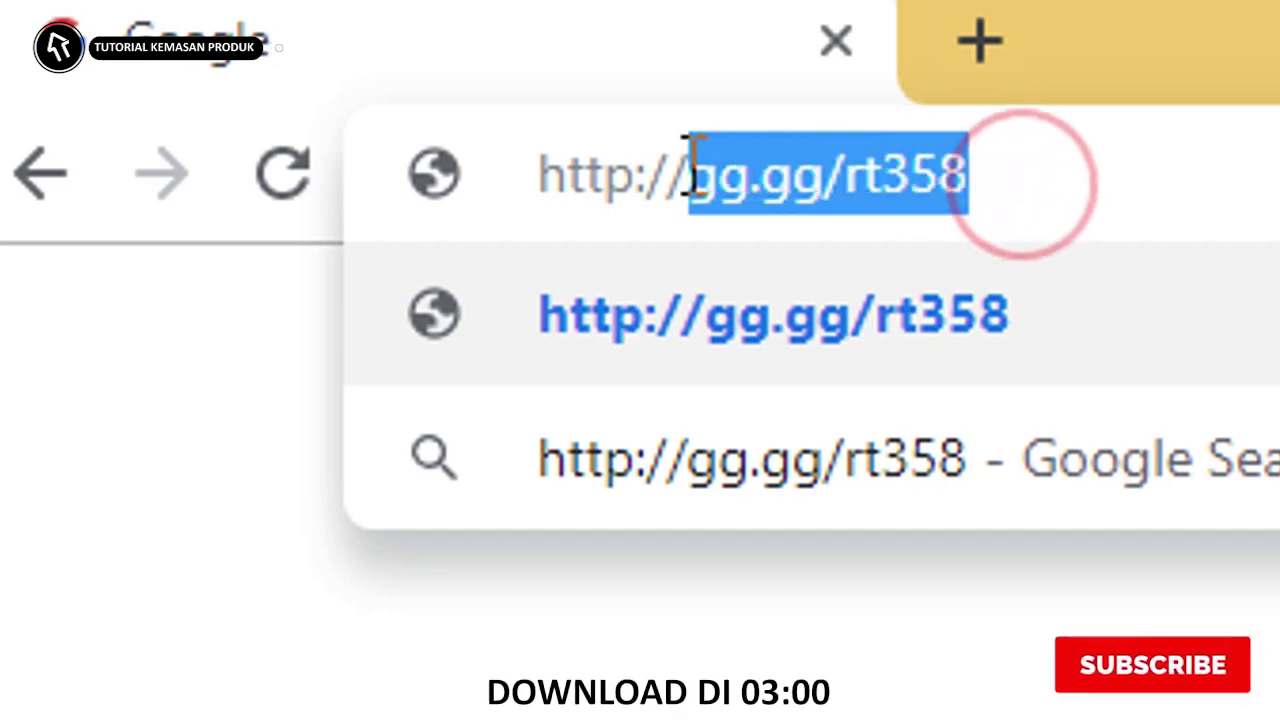
click(794, 160)
drag(1045, 183, 514, 189)
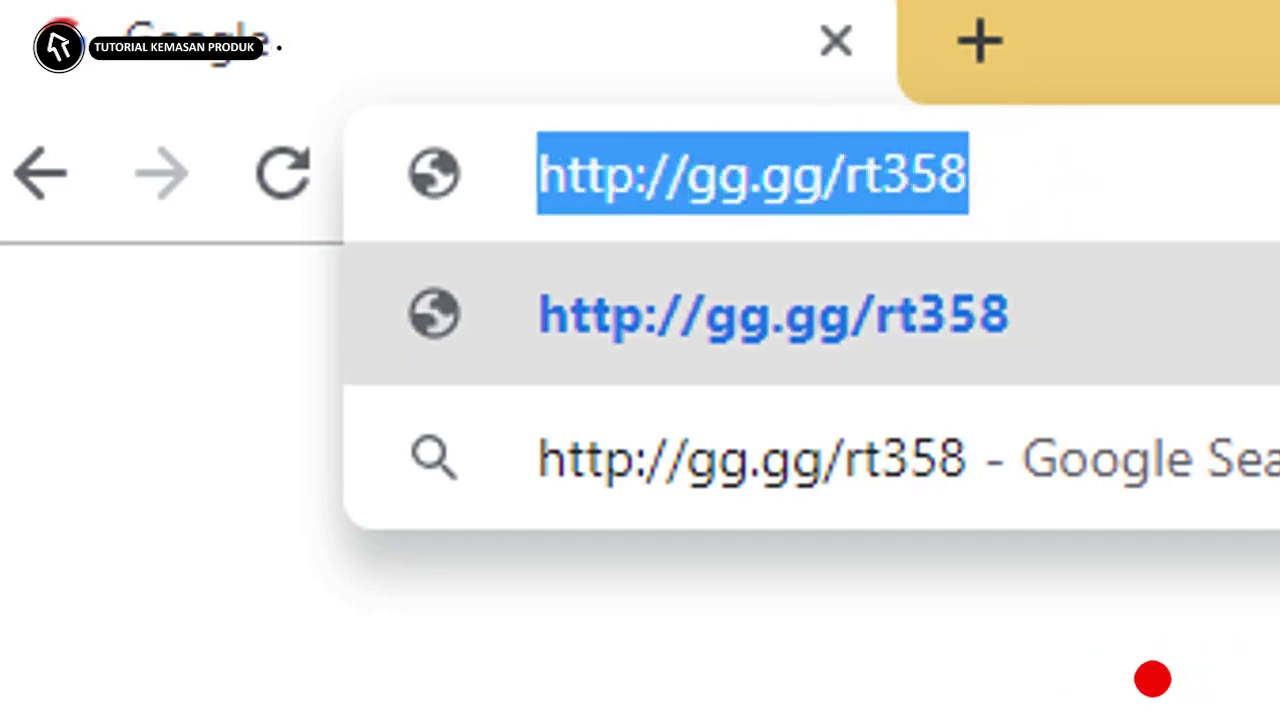
key(Right)
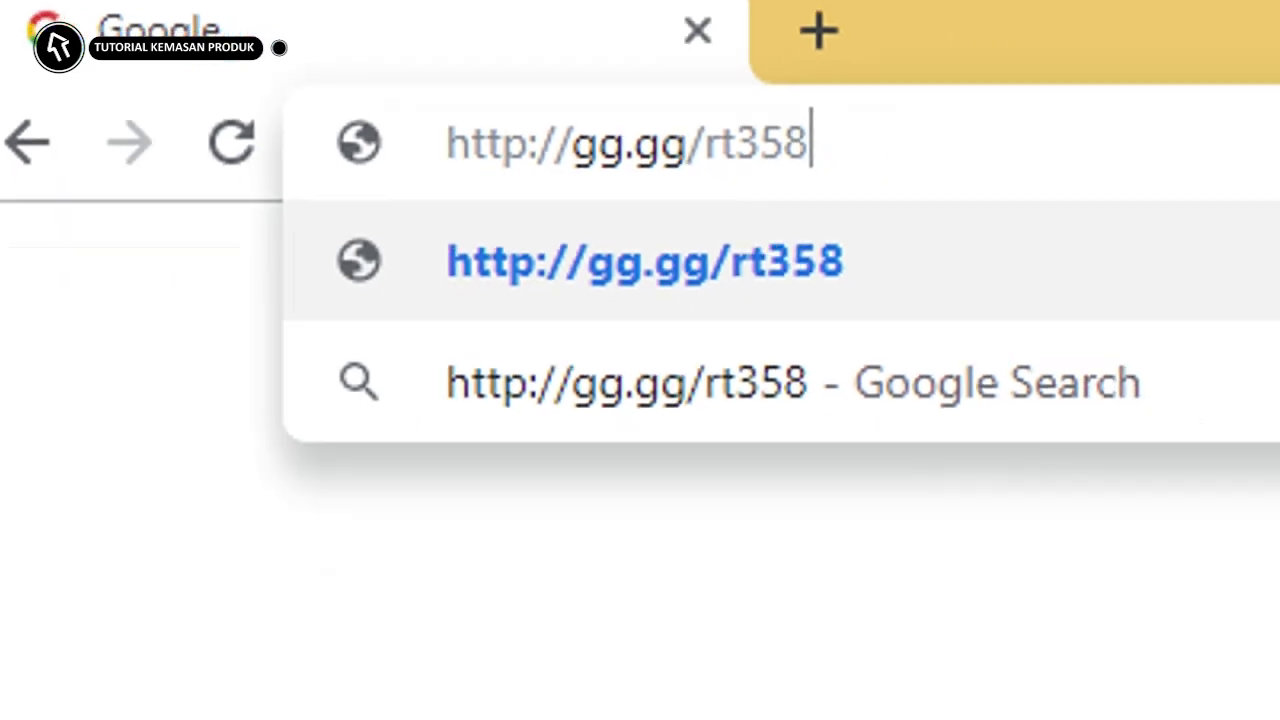
key(Return)
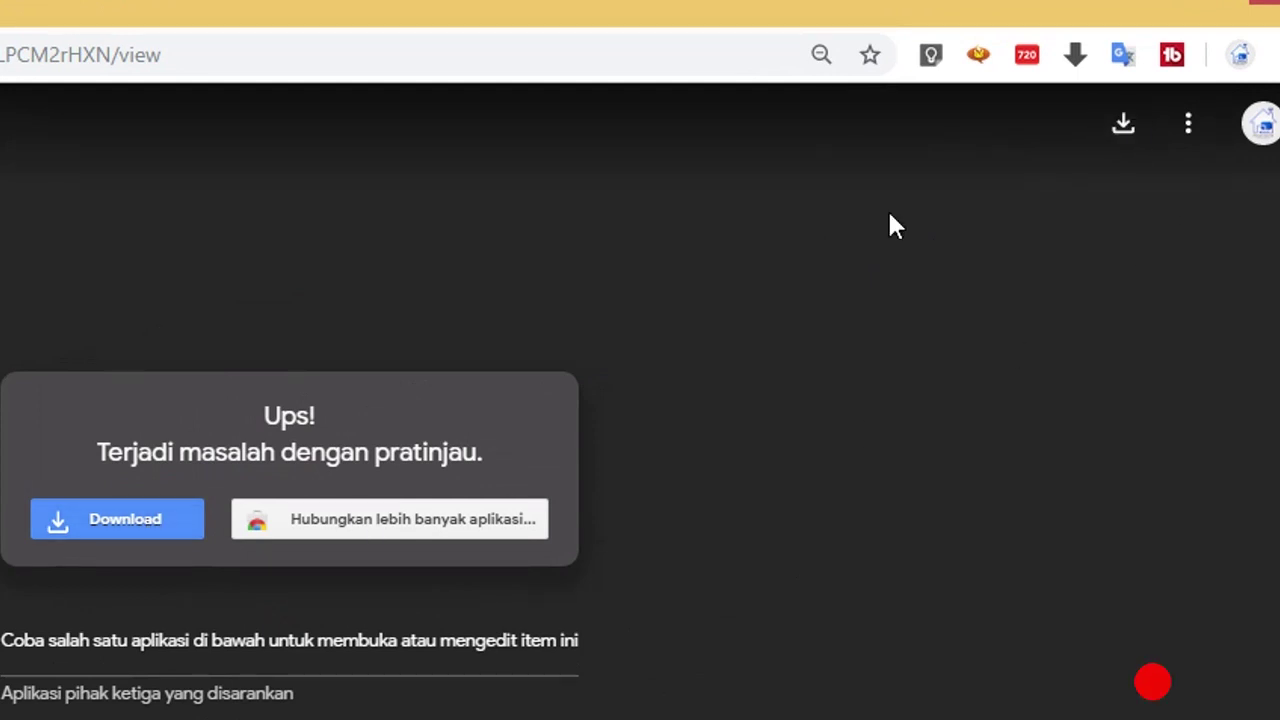
key(ctrl+plus)
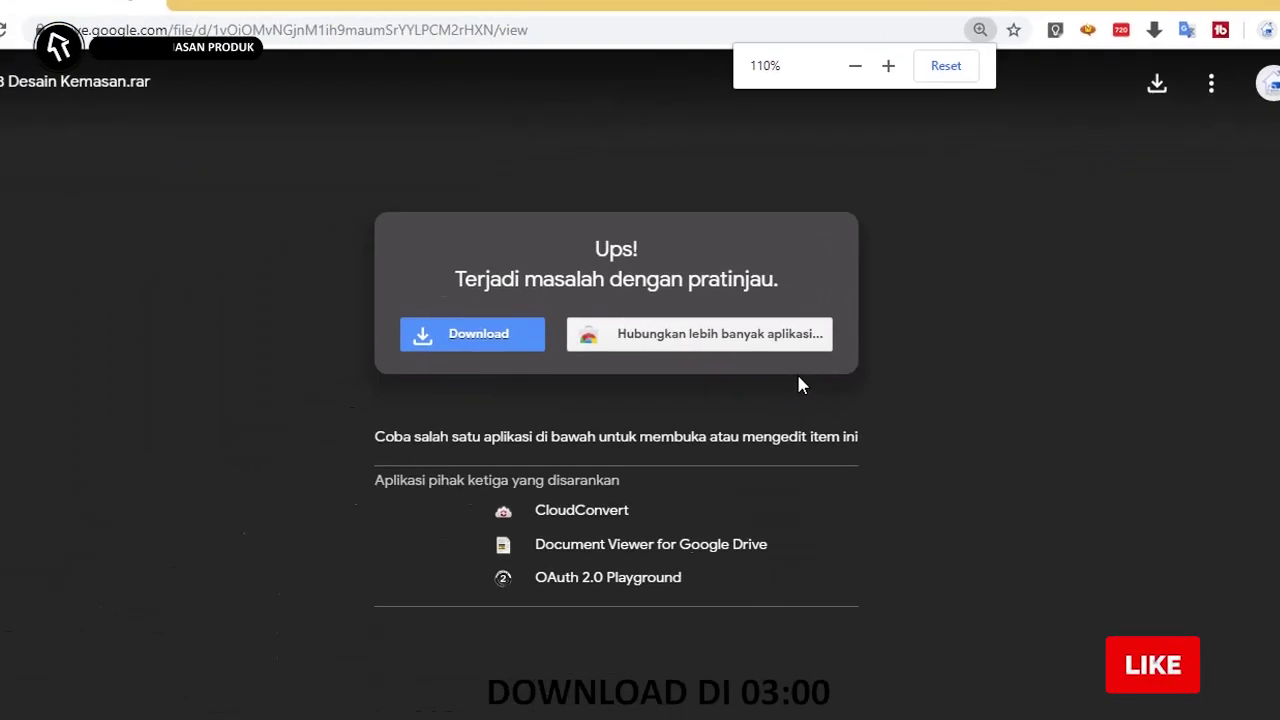
key(alt+Tab)
key(alt+Tab)
key(alt+Tab)
key(alt+Tab)
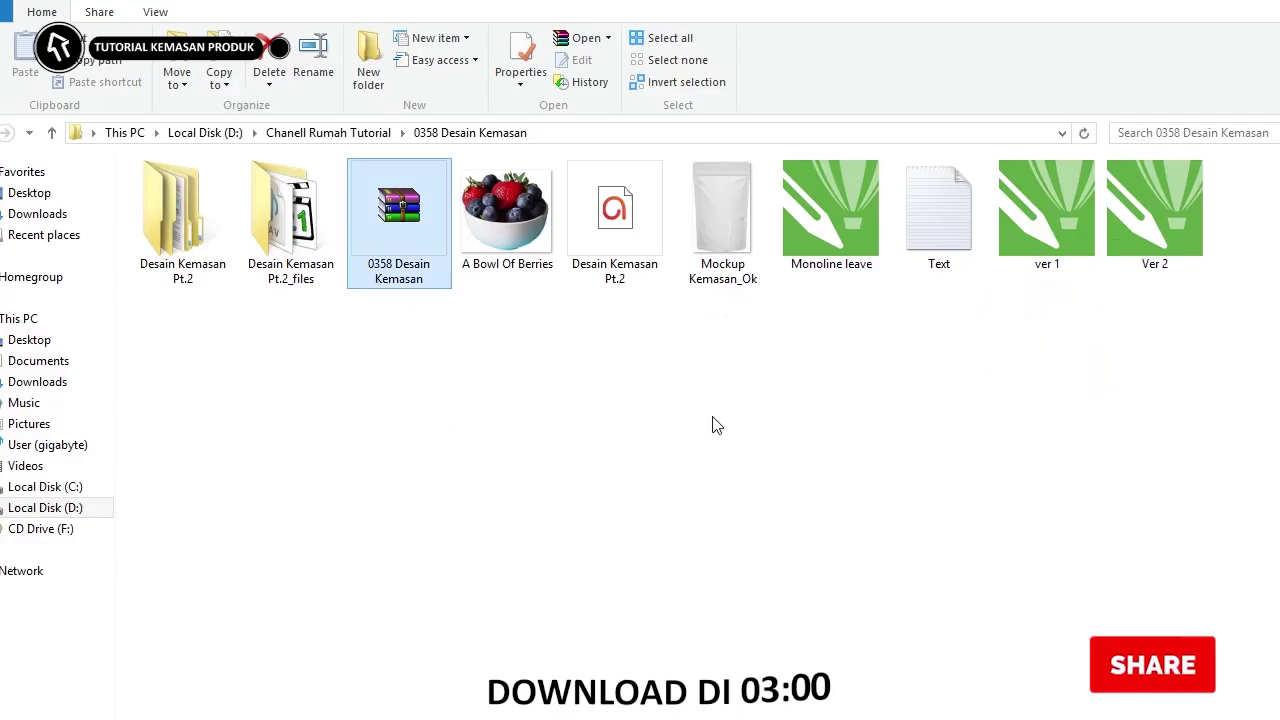
drag(1275, 372, 392, 209)
click(534, 360)
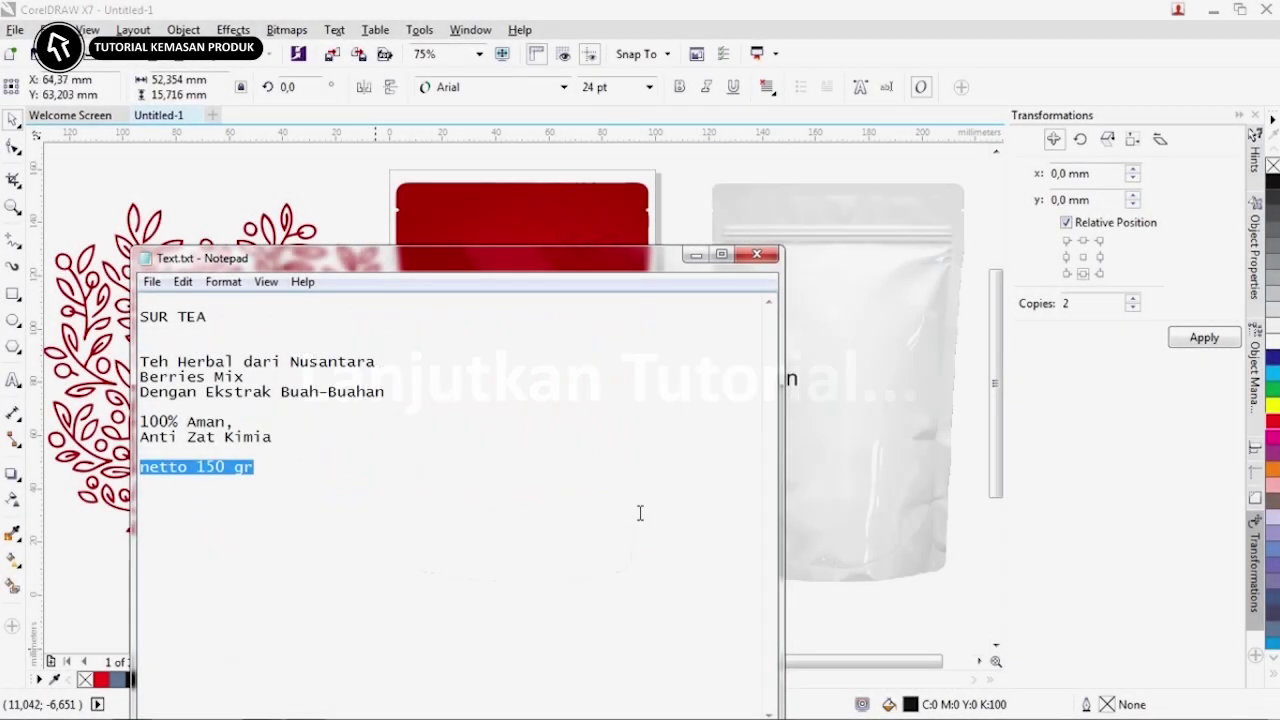
Paste the netto 150 gr and contact lines from the notes onto the pouch.
drag(640, 514, 684, 513)
click(695, 256)
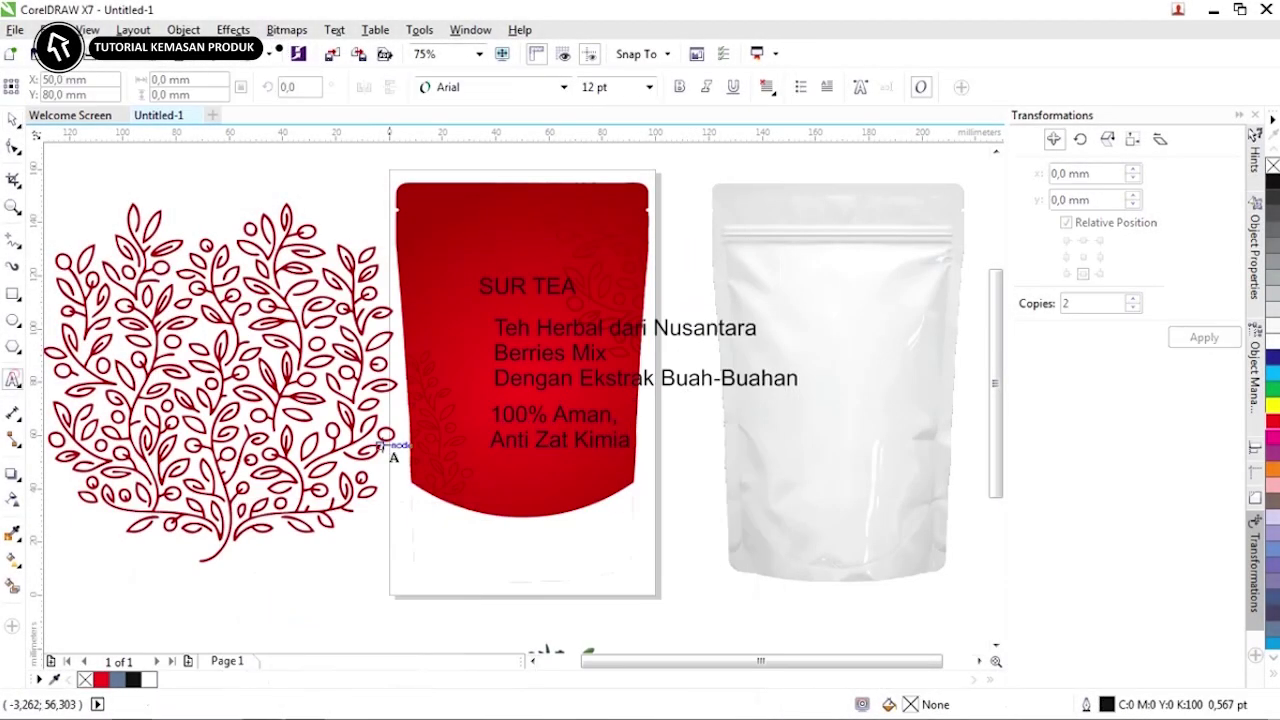
click(505, 483)
text(netto 150 gr  Contact. 14069-1357 PO.BOX PT. Minuman Lur)
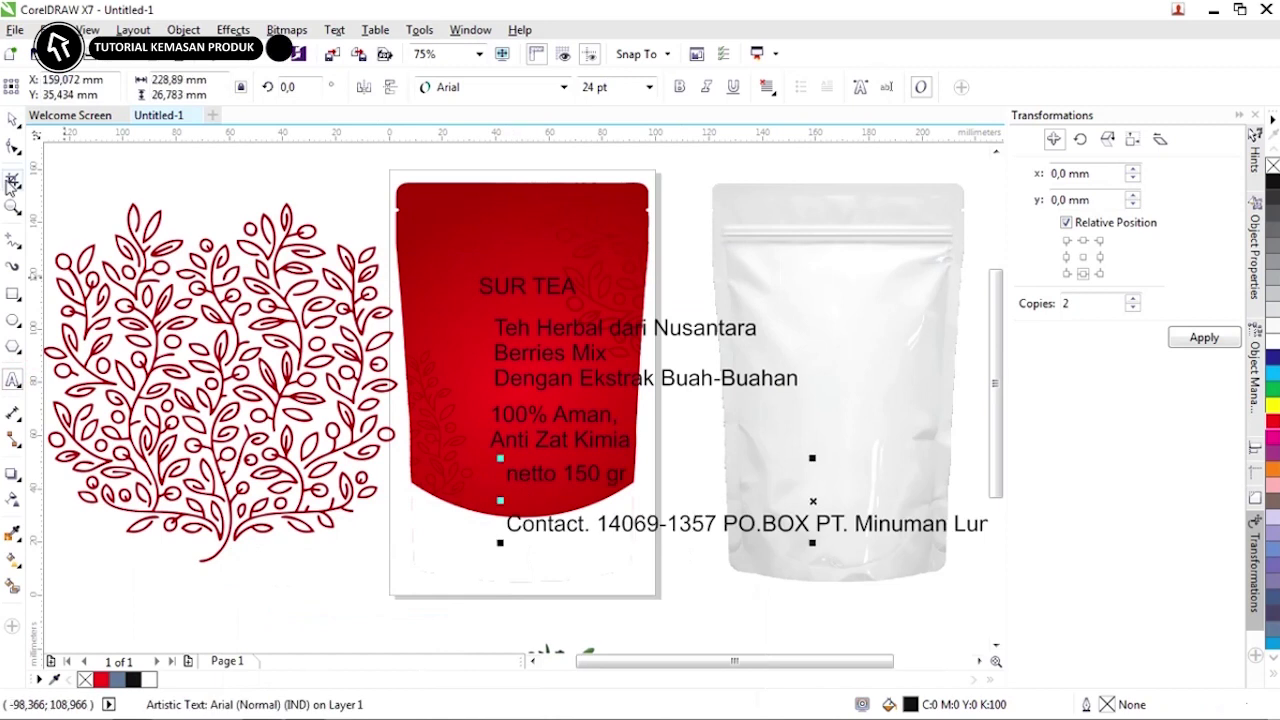
scroll(558, 358, down, 3)
drag(545, 417, 545, 432)
key(Tab)
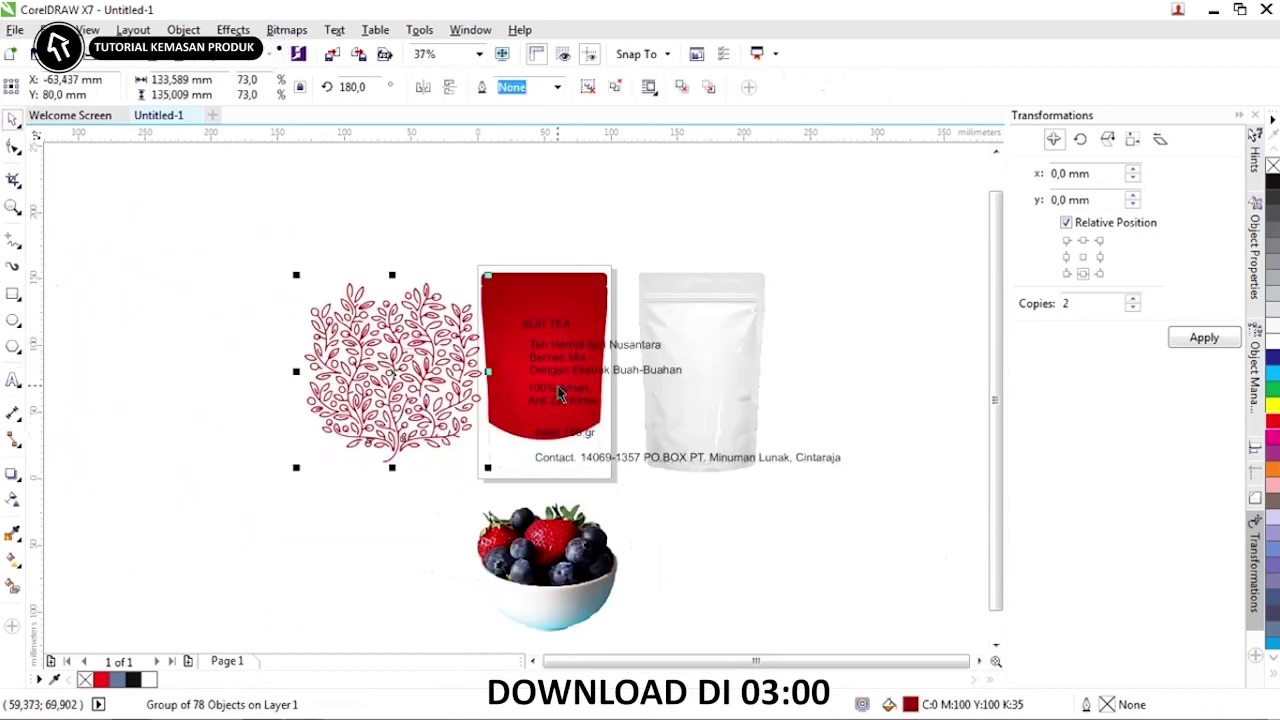
Move the three body text blocks below the bag, leaving only SUR TEA on it.
scroll(579, 466, up, 3)
click(579, 466)
shift+click(585, 414)
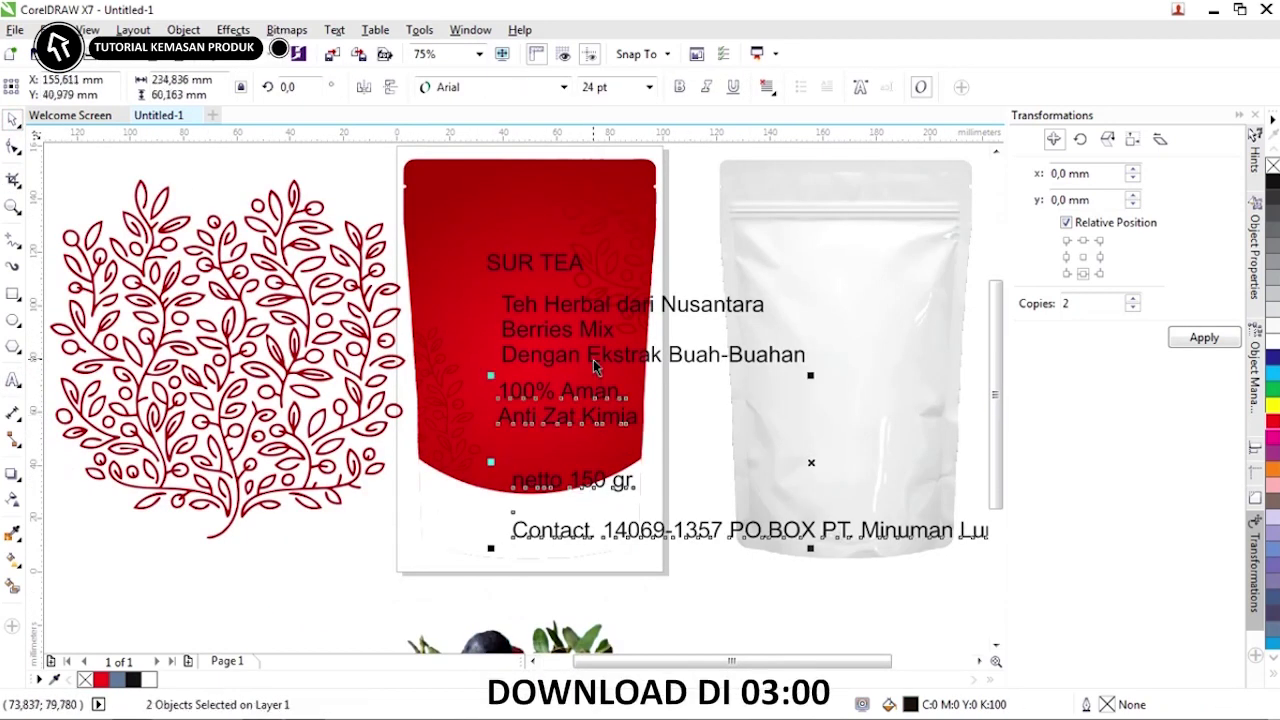
shift+click(594, 367)
scroll(594, 367, down, 3)
drag(672, 343, 683, 500)
scroll(574, 366, up, 2)
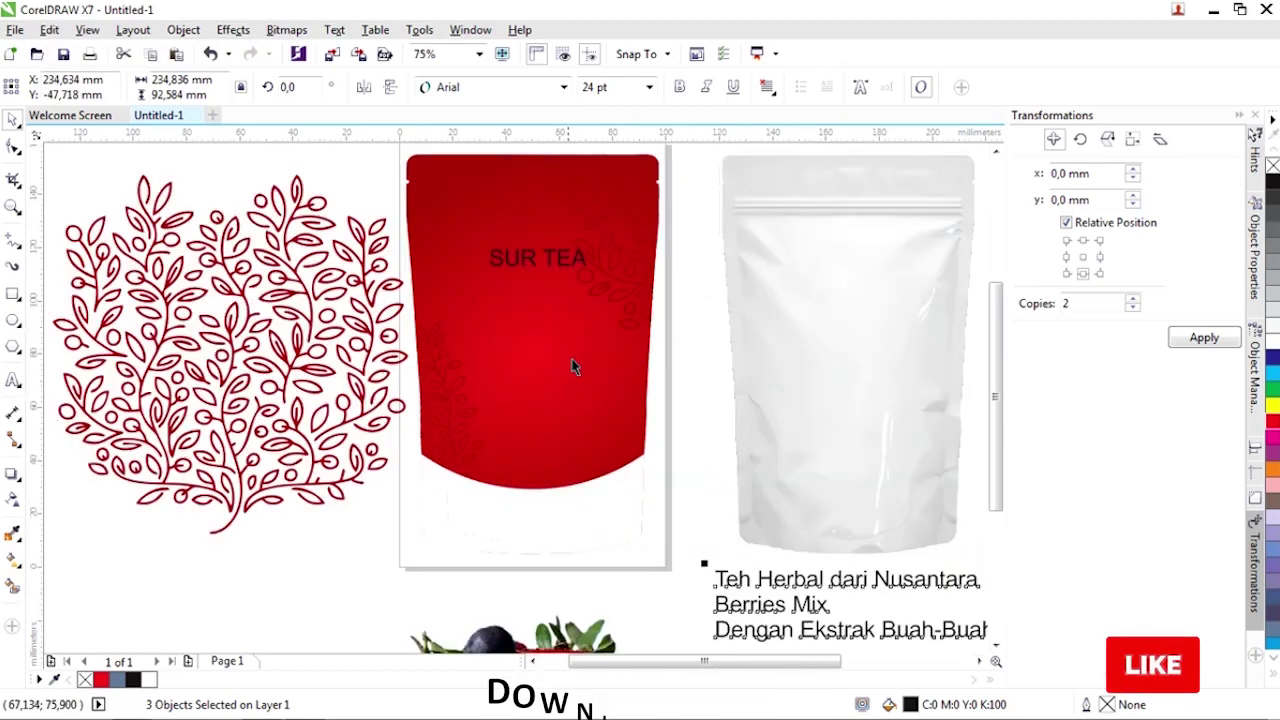
shift+click(450, 357)
scroll(447, 356, down, 1)
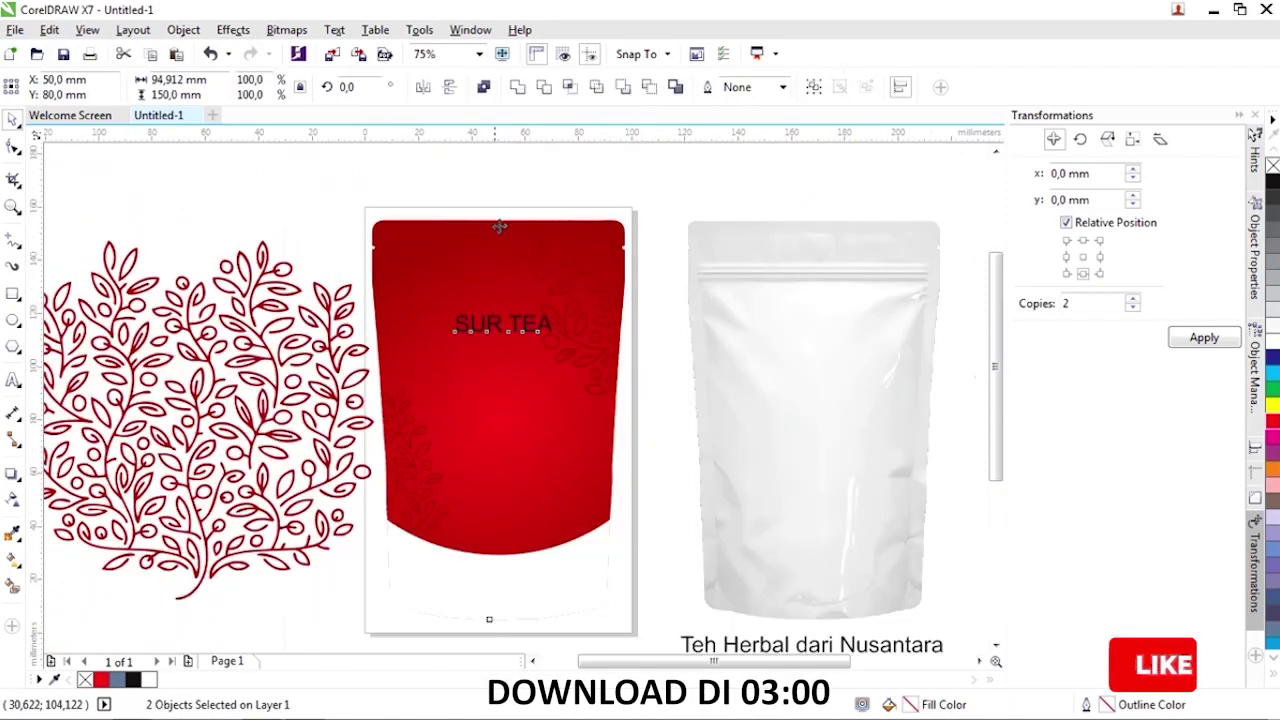
Set the SUR TEA title in Montserrat Bold.
key(Escape)
click(512, 323)
click(470, 323)
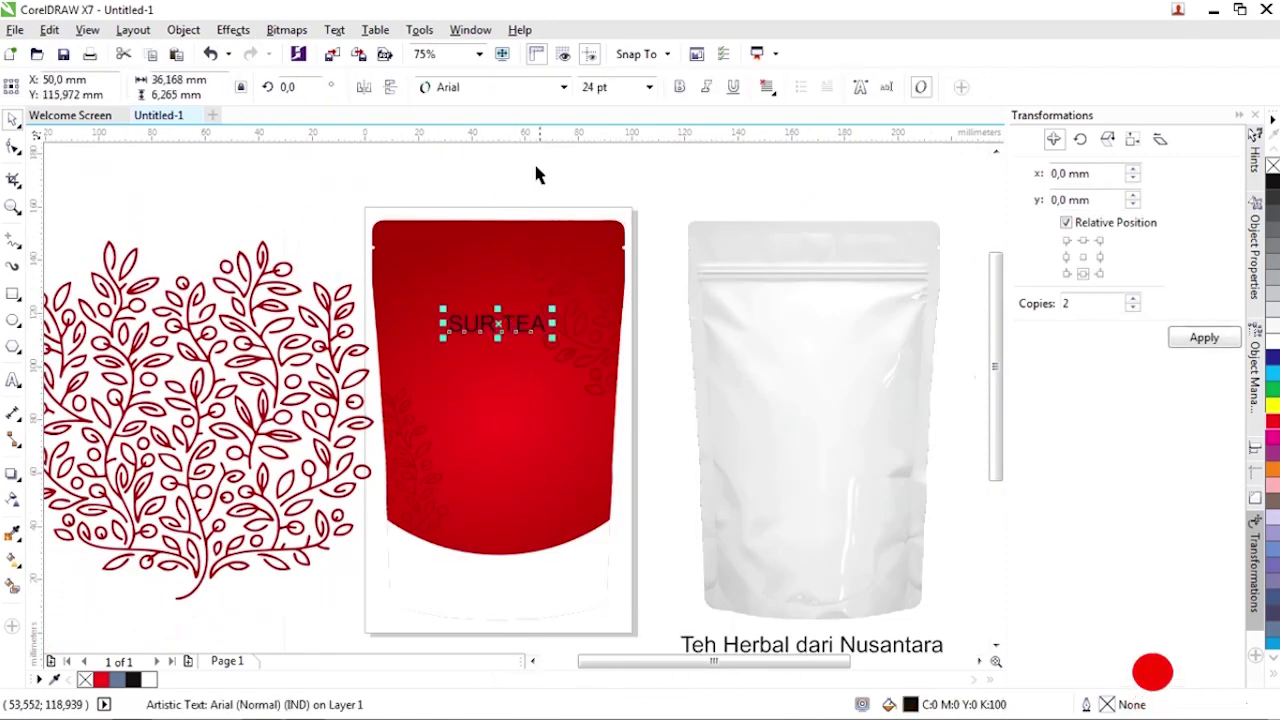
click(563, 87)
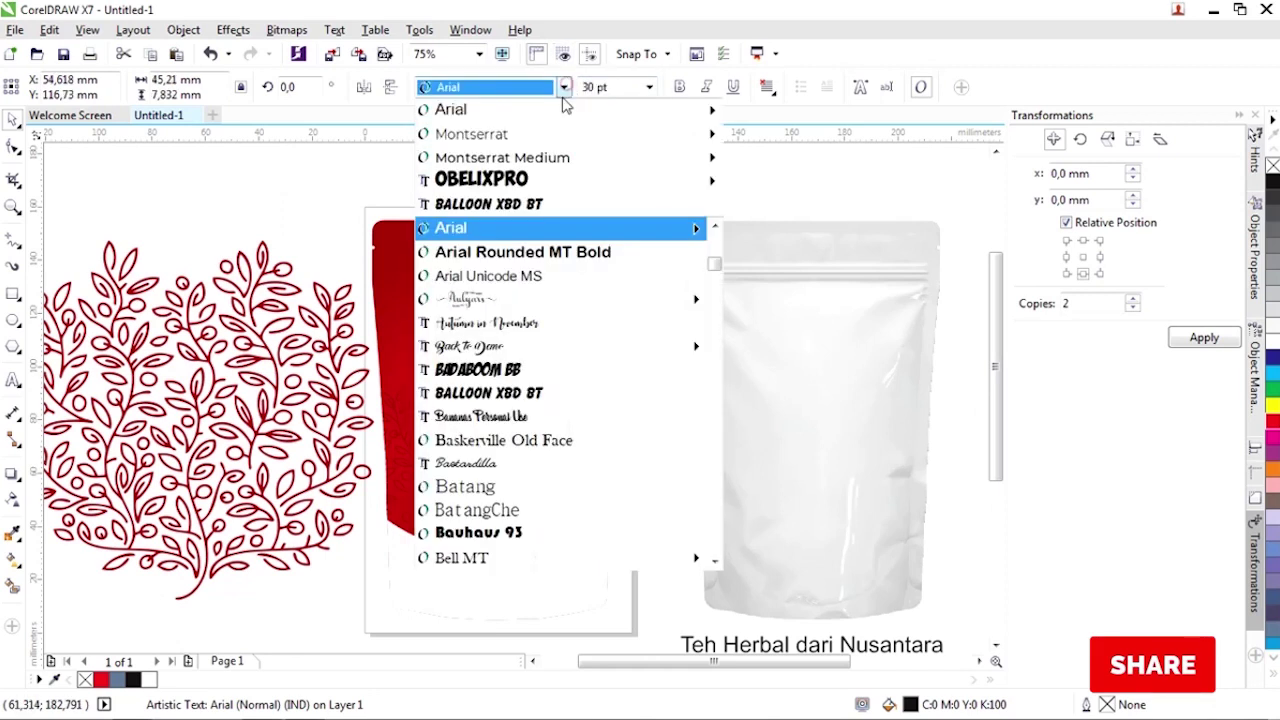
mouse_move(600, 129)
click(720, 409)
Centre SUR TEA horizontally on the red bag.
shift+click(497, 366)
key(c)
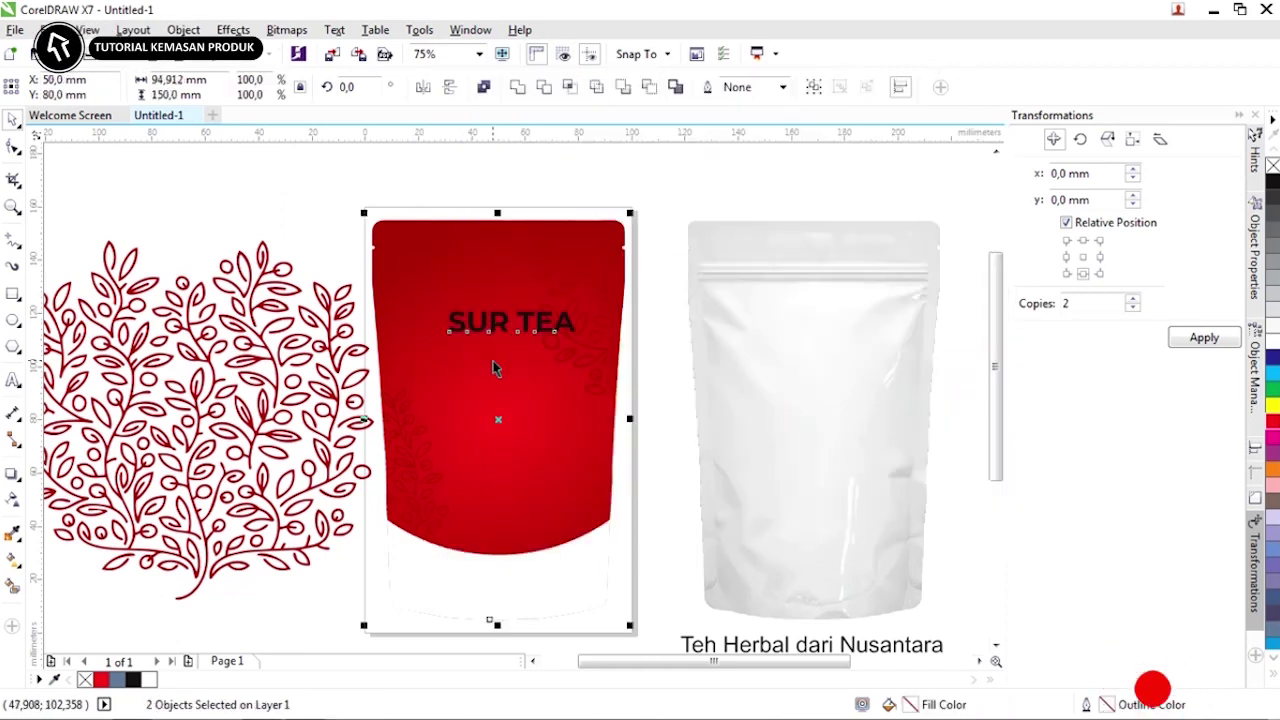
key(Escape)
Draw a 54.377 mm circle outward from the centre of SUR TEA.
click(512, 323)
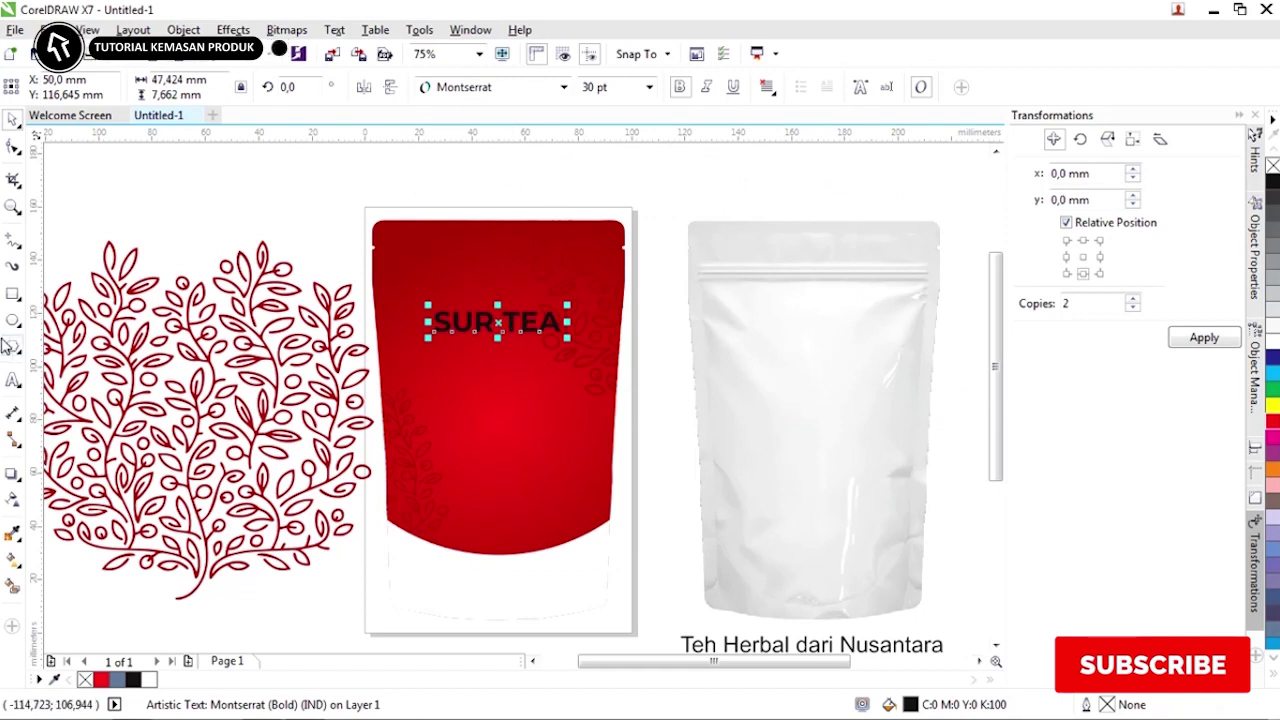
click(13, 320)
drag(497, 322, 418, 242)
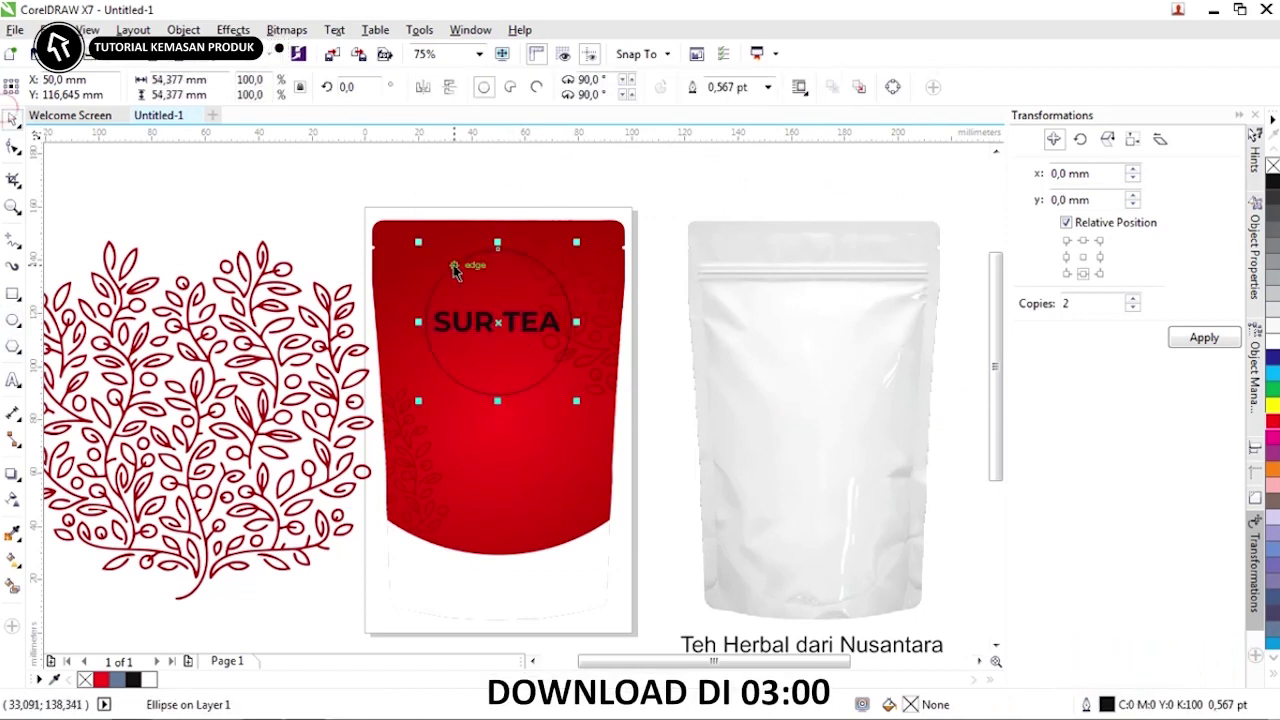
Centre the circle on the SUR TEA title.
scroll(457, 340, up, 2)
key(Escape)
scroll(449, 301, down, 2)
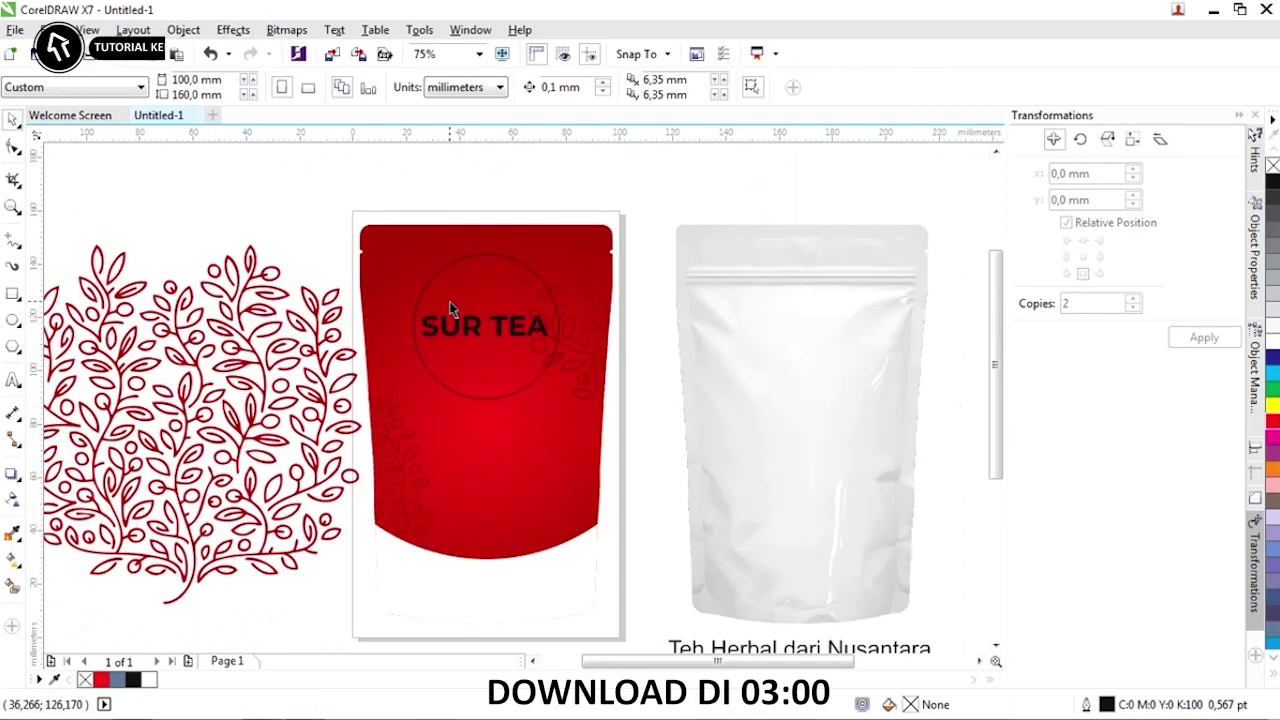
drag(449, 301, 544, 286)
click(476, 326)
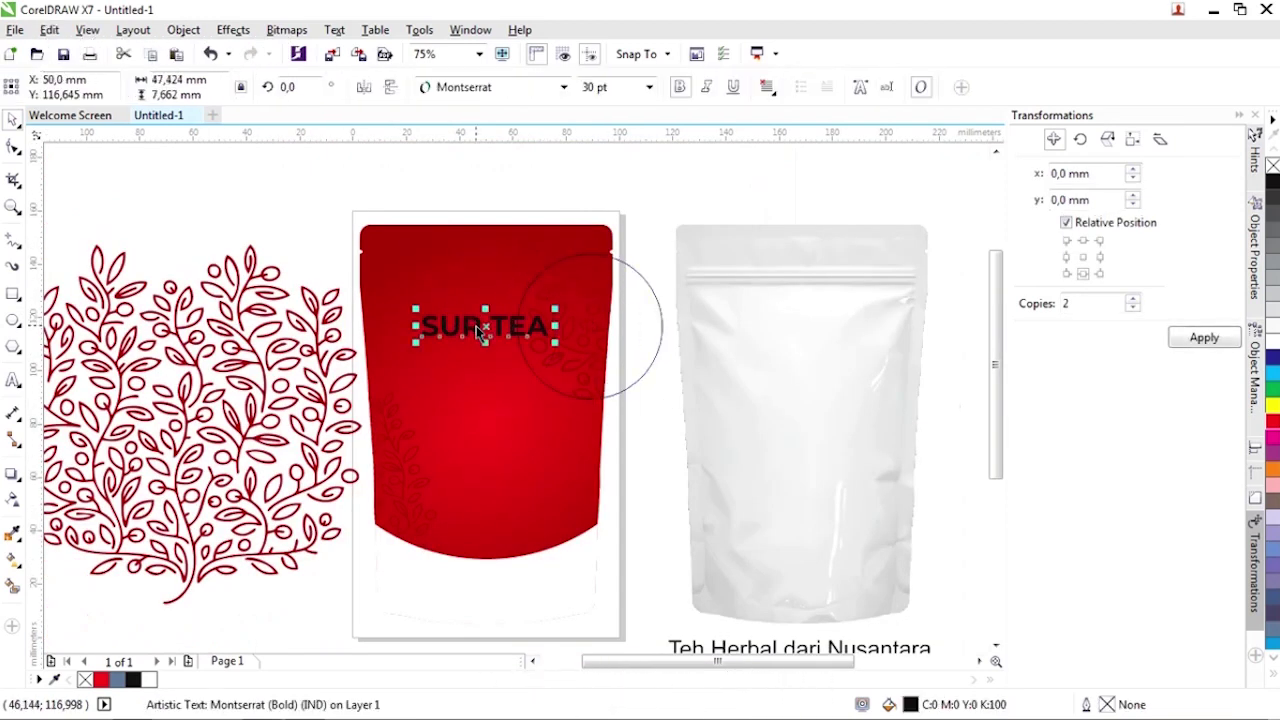
click(627, 329)
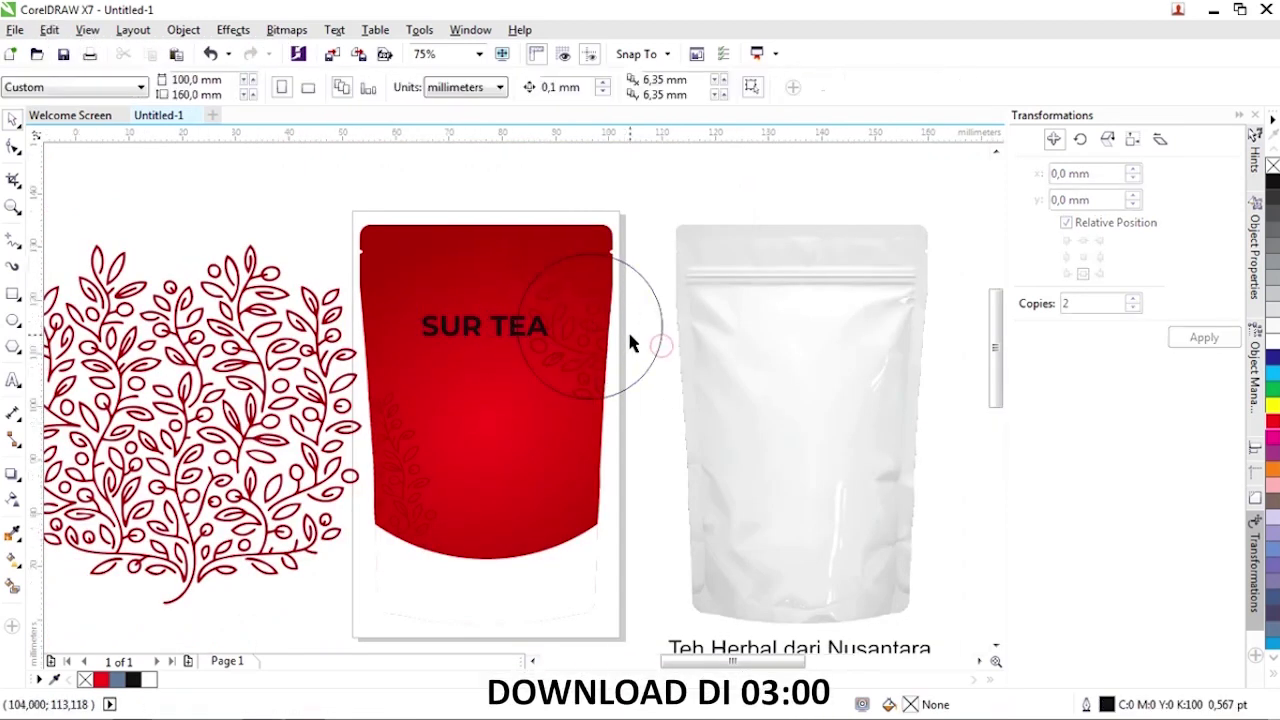
scroll(627, 329, up, 2)
click(643, 334)
shift+click(434, 329)
key(c)
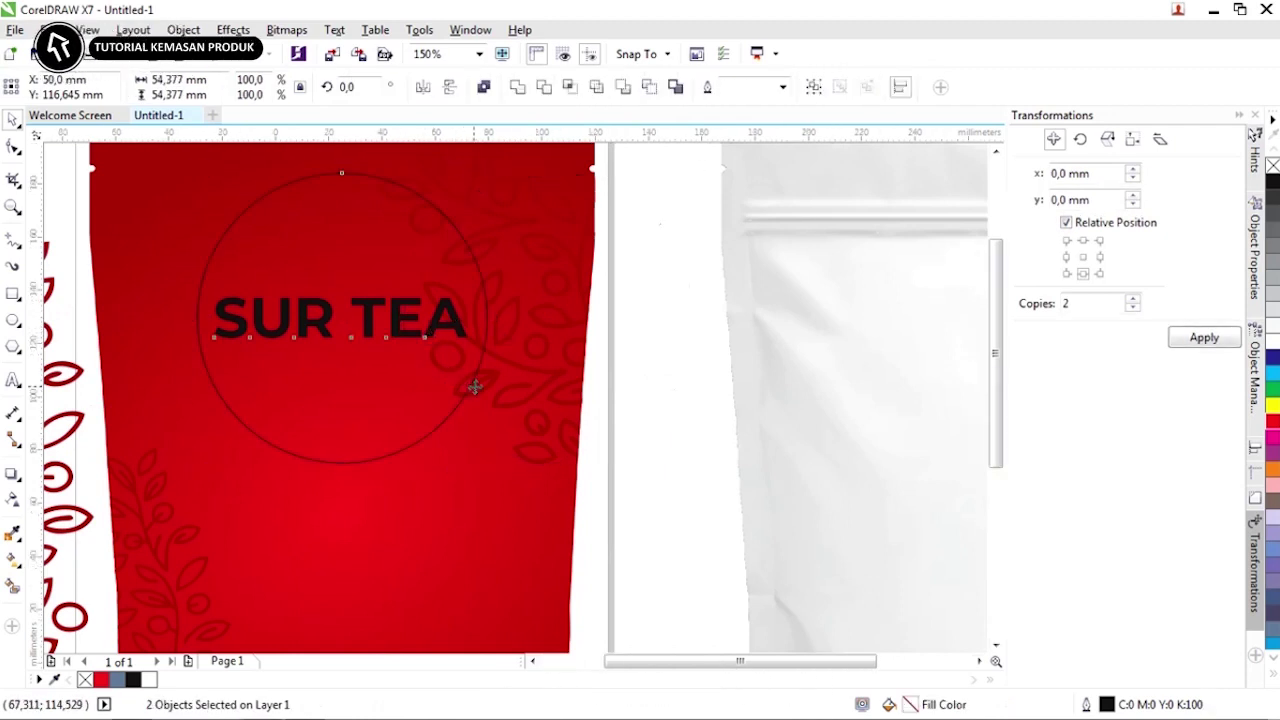
Shrink the circle slightly to 47.321 mm around SUR TEA.
scroll(472, 386, down, 2)
click(471, 389)
scroll(443, 385, up, 2)
drag(496, 467, 481, 463)
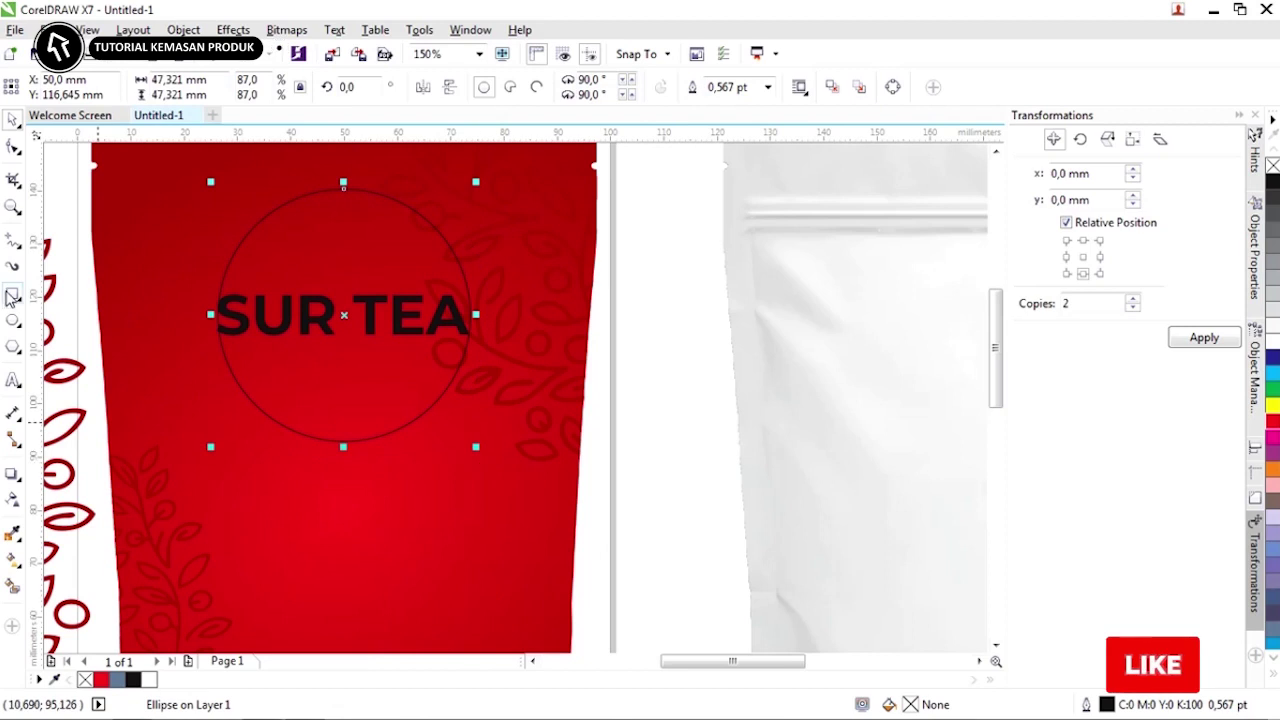
Draw a band rectangle across the SUR TEA title.
click(12, 296)
scroll(233, 298, up, 2)
drag(177, 280, 603, 386)
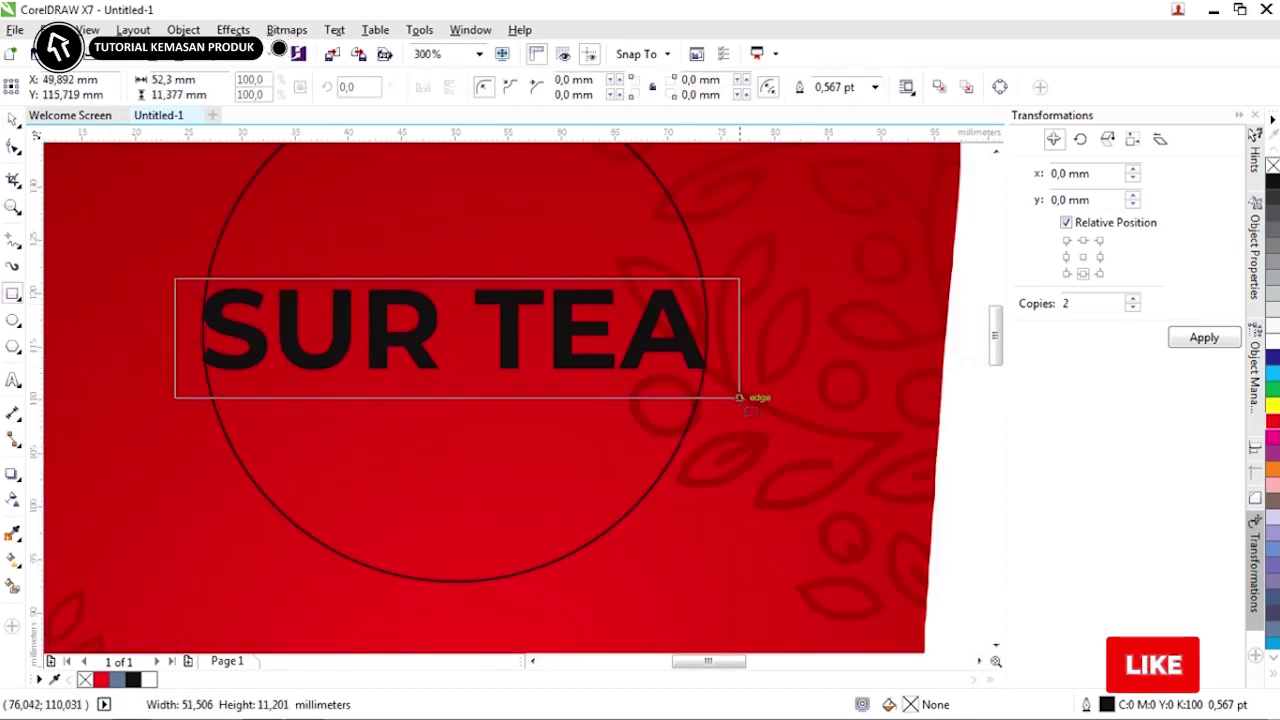
drag(739, 397, 740, 398)
key(space)
shift+click(246, 246)
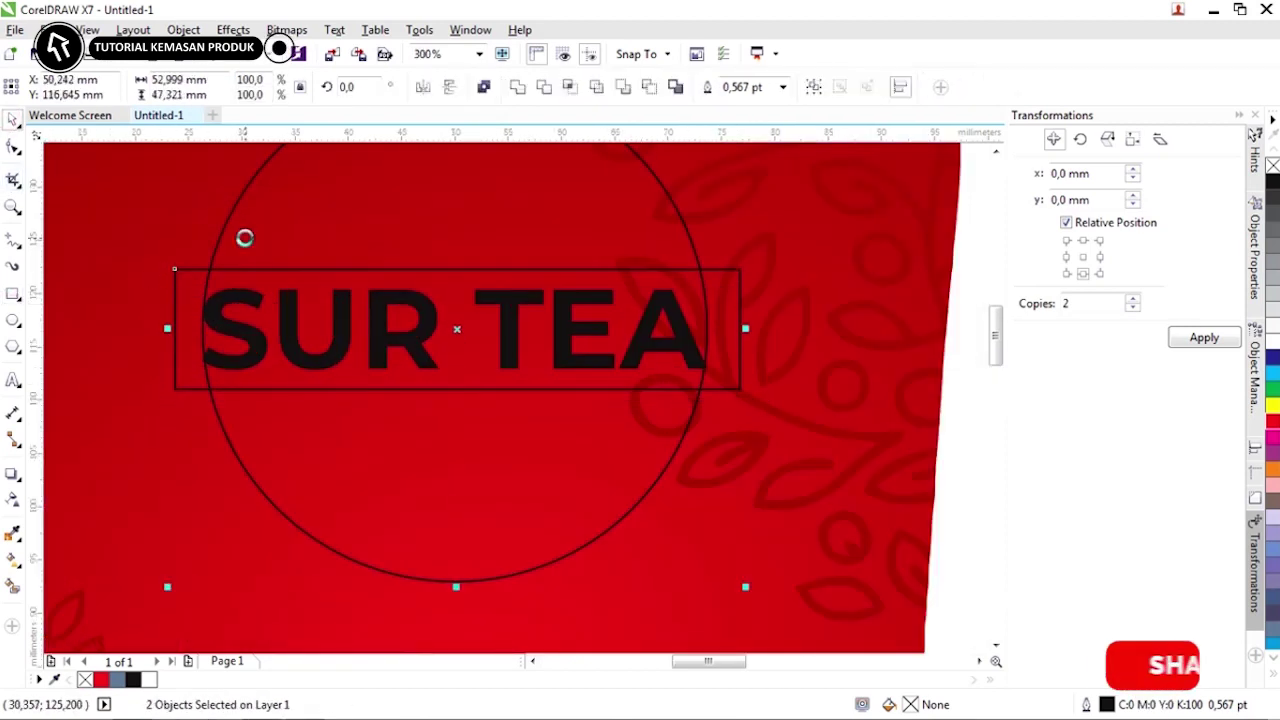
Raise the band's bottom edge to SUR TEA's baseline, making it 53 × 9.5 mm.
scroll(494, 329, down, 2)
key(Escape)
scroll(506, 338, up, 2)
scroll(509, 329, down, 1)
click(480, 343)
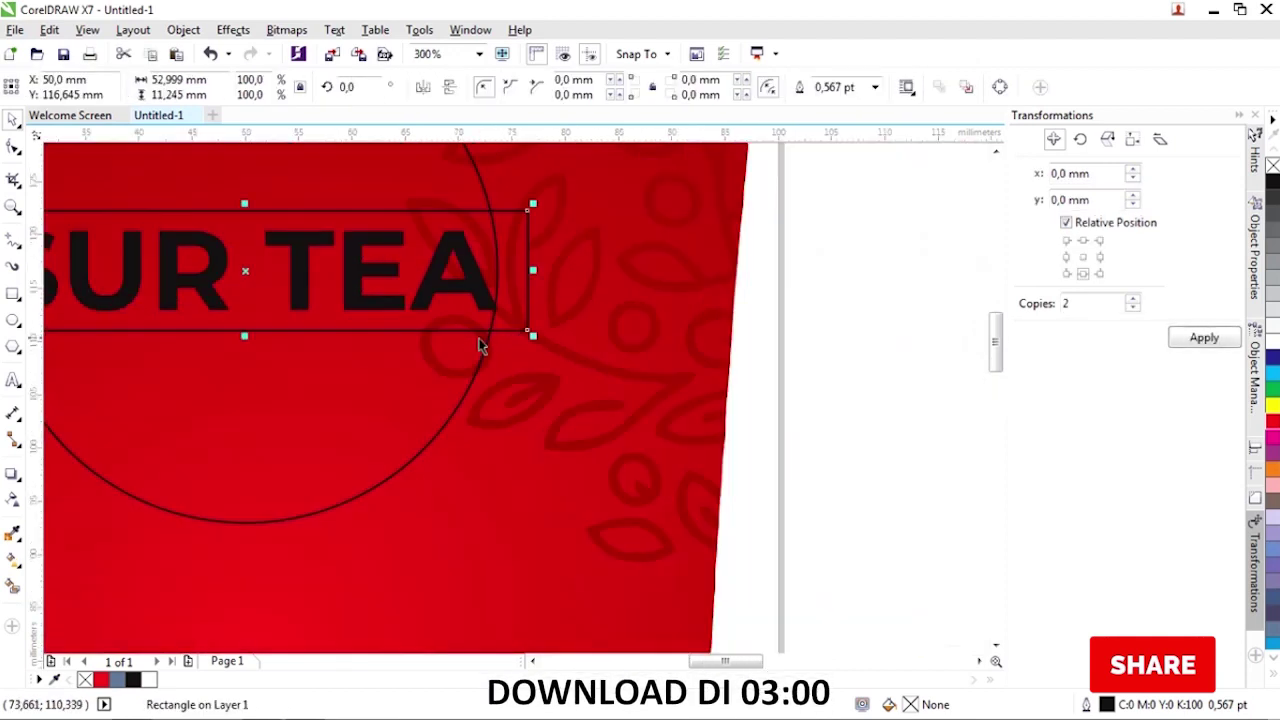
scroll(190, 287, up, 1)
drag(302, 370, 302, 358)
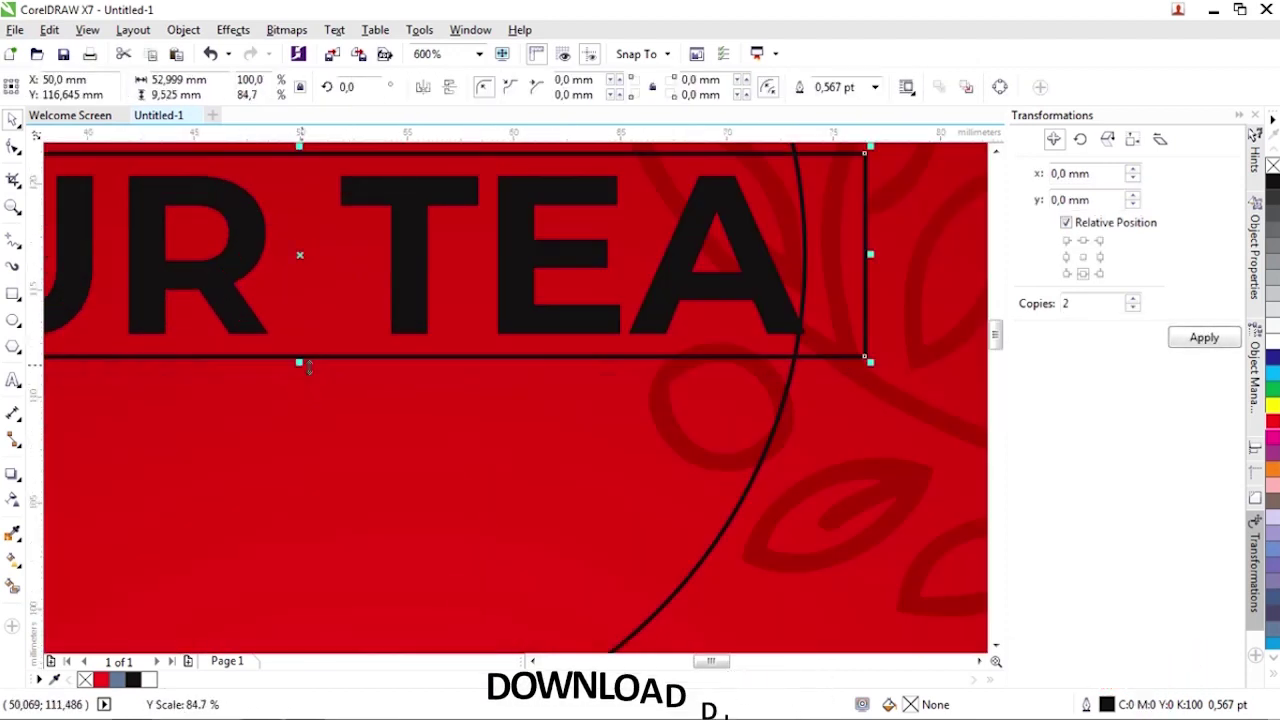
scroll(491, 346, down, 4)
Trim the band out of the circle to split it around the title.
shift+click(474, 225)
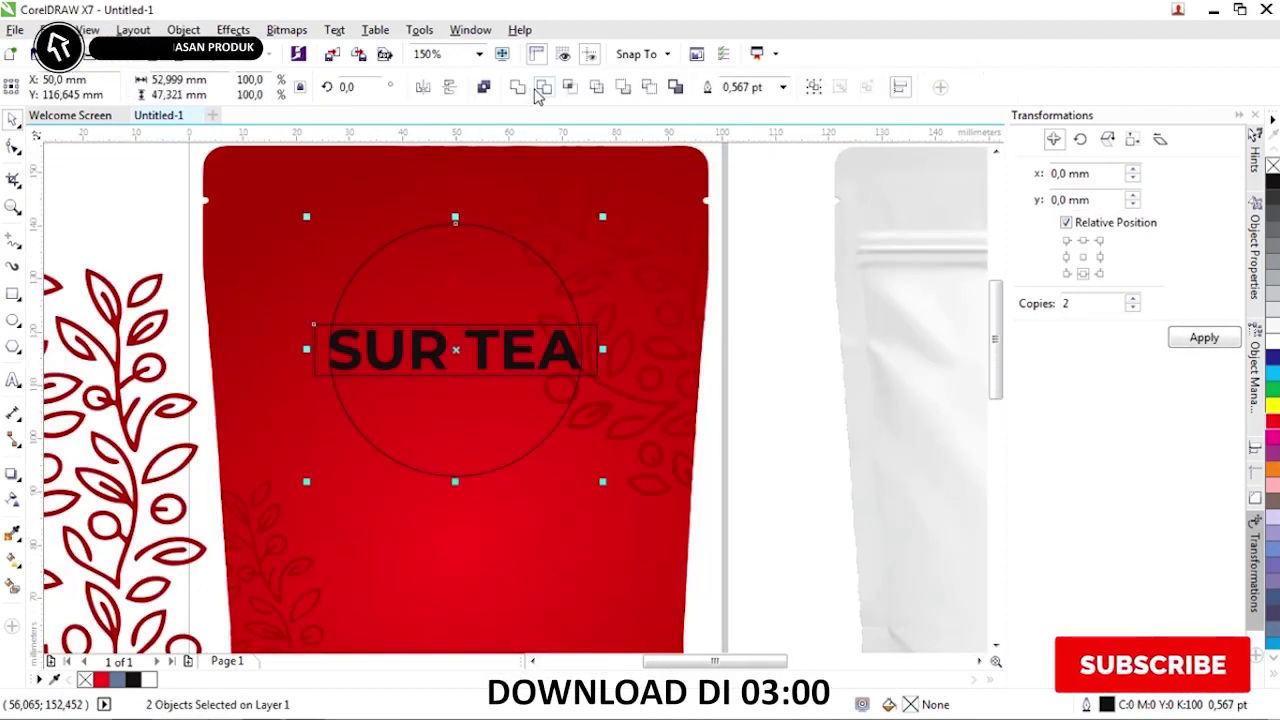
click(541, 88)
click(705, 435)
click(591, 349)
click(727, 324)
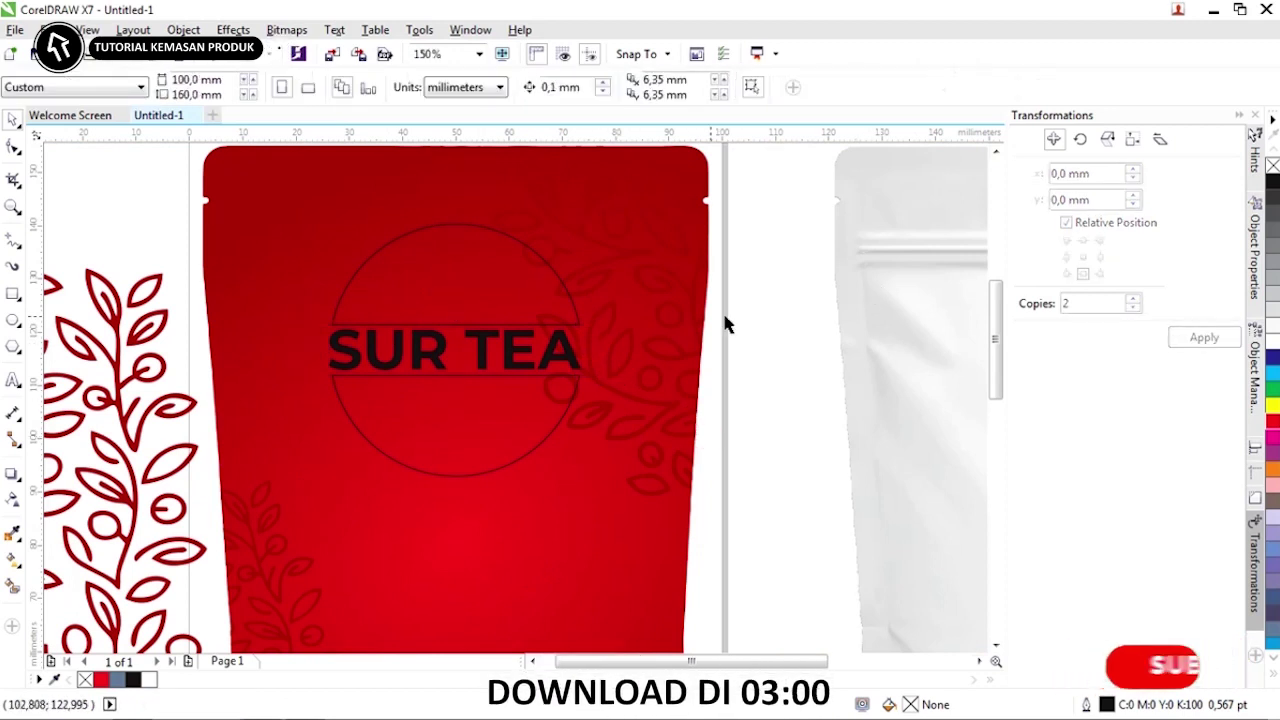
scroll(727, 324, down, 2)
Move the leaf pattern onto the bag at about 19% scale, over the circle's upper half.
click(407, 345)
drag(407, 345, 664, 271)
drag(718, 545, 580, 405)
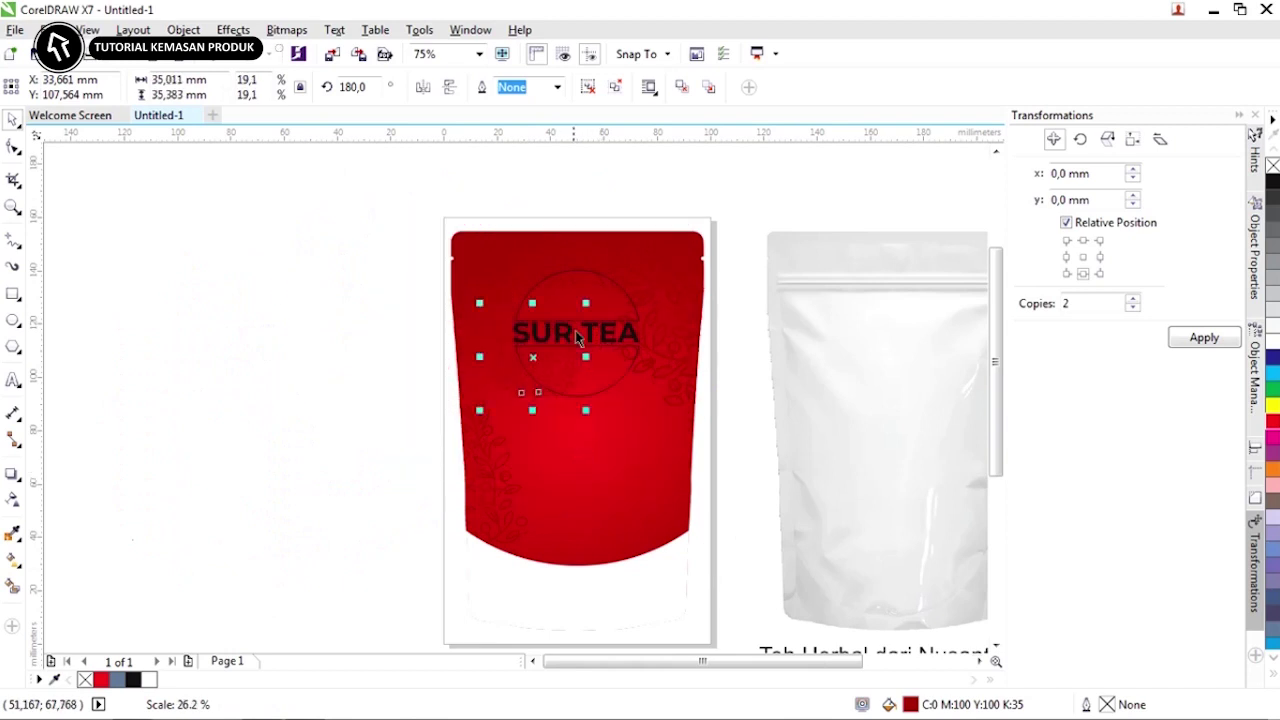
scroll(575, 330, up, 2)
scroll(379, 419, down, 1)
drag(342, 405, 465, 273)
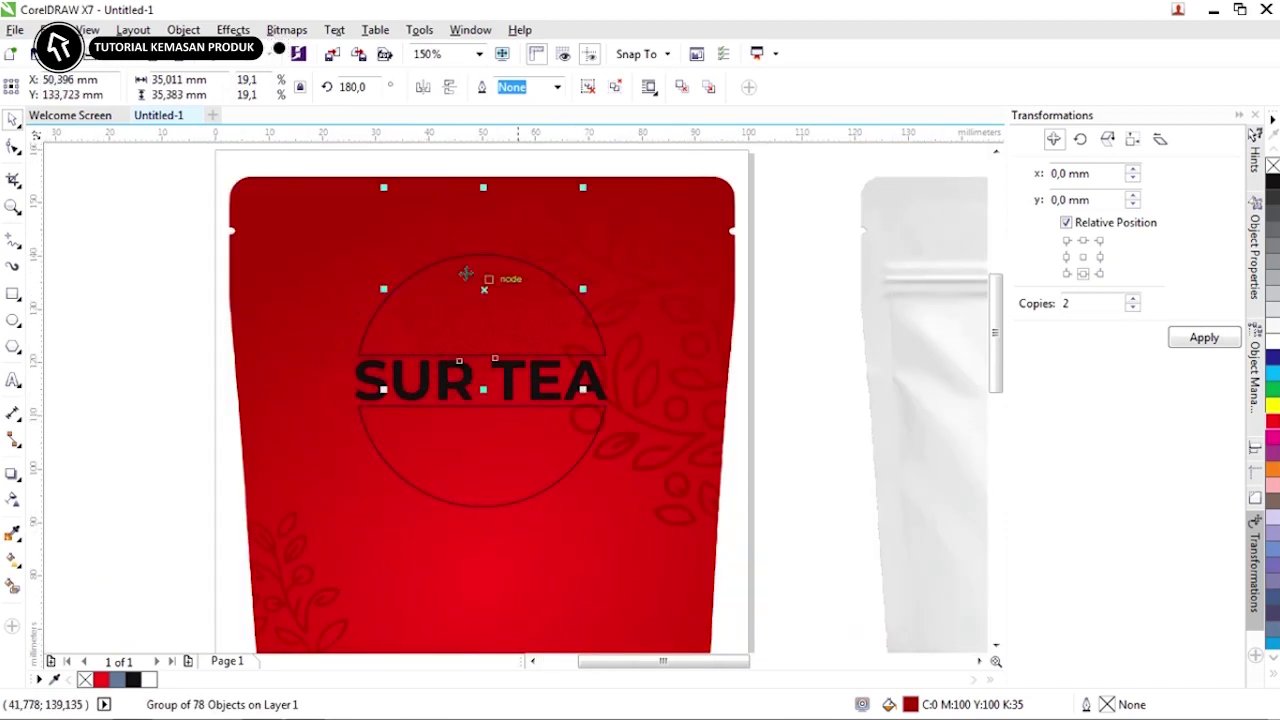
scroll(403, 336, up, 1)
scroll(729, 434, down, 1)
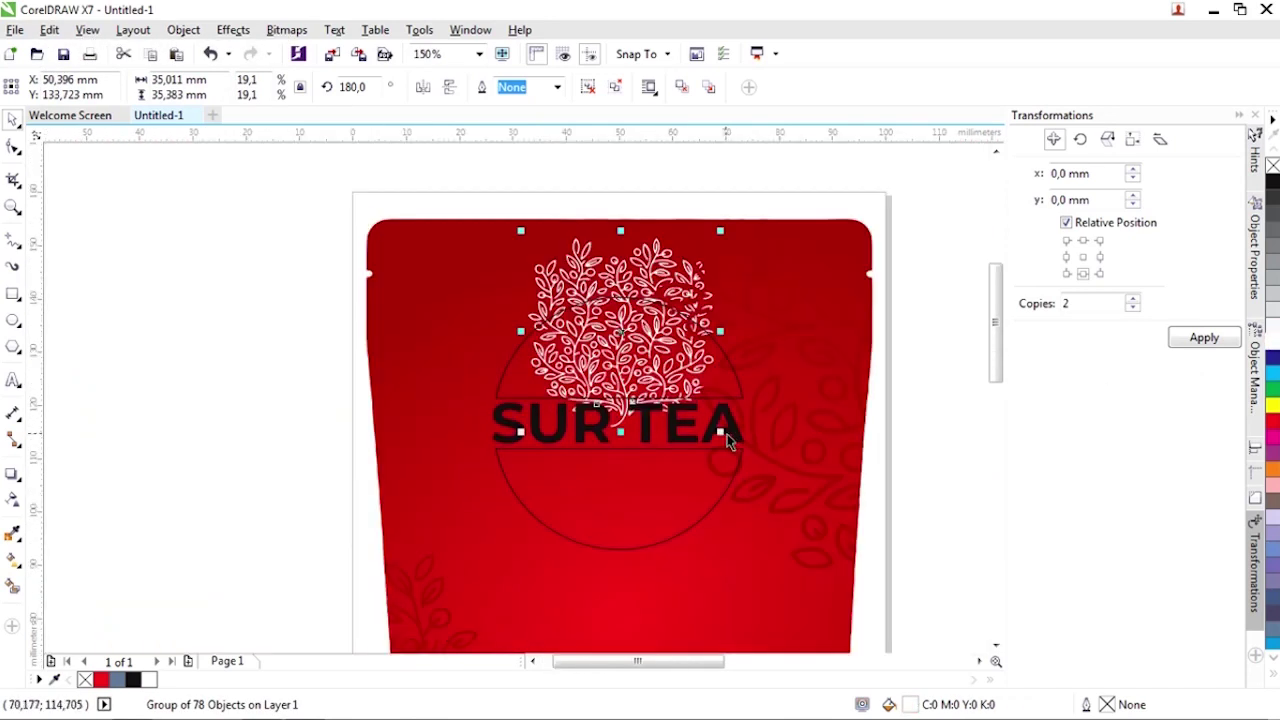
Enlarge and nudge the leaf group to 52.7 × 53.3 mm over SUR TEA.
drag(720, 430, 781, 471)
scroll(624, 290, up, 1)
drag(632, 255, 612, 285)
scroll(612, 285, down, 1)
drag(785, 518, 760, 480)
scroll(662, 335, up, 1)
scroll(450, 270, down, 1)
scroll(470, 280, up, 1)
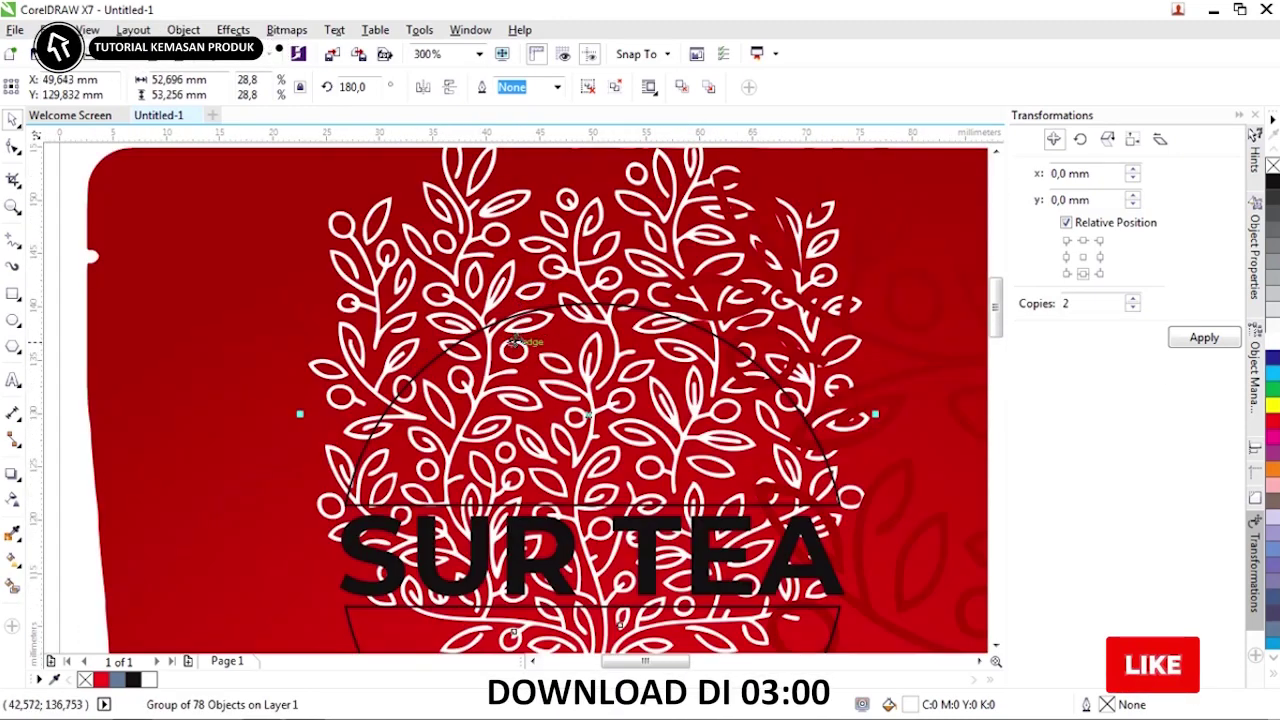
scroll(437, 349, down, 1)
scroll(434, 415, up, 2)
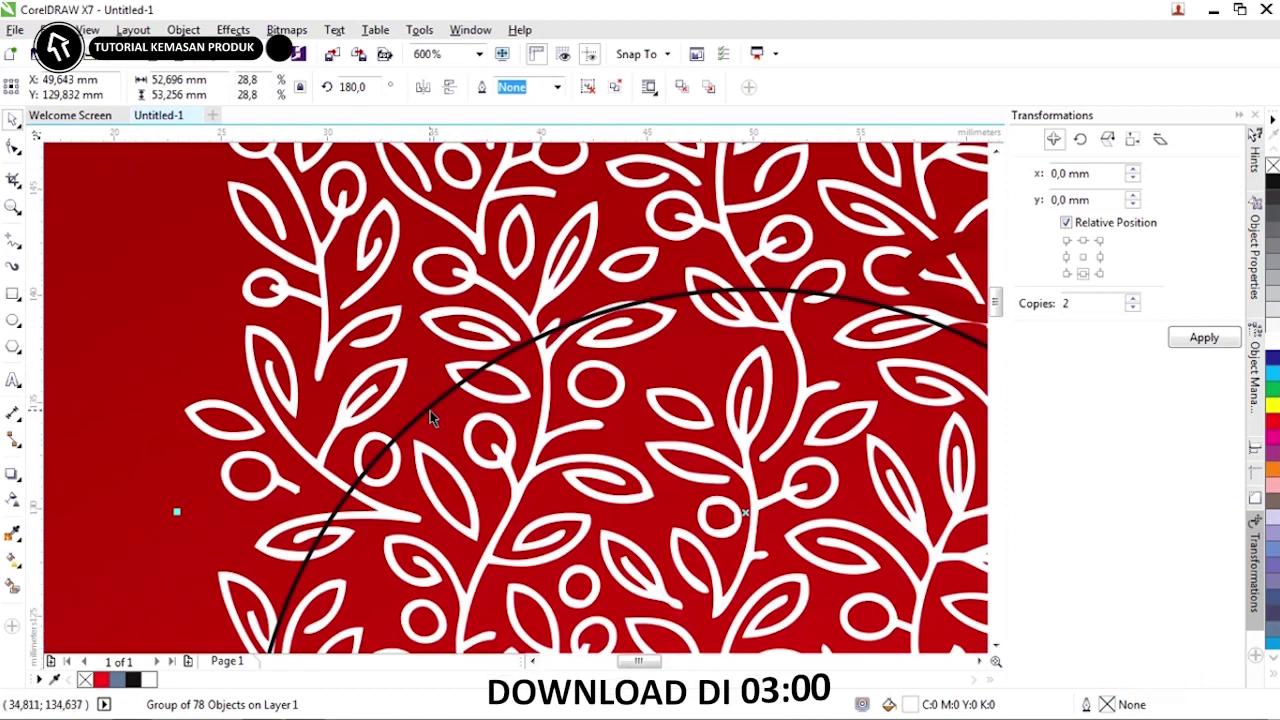
Select the circle, then reselect the leaf illustration ready for clipping.
shift+click(427, 408)
scroll(427, 408, down, 2)
click(419, 483)
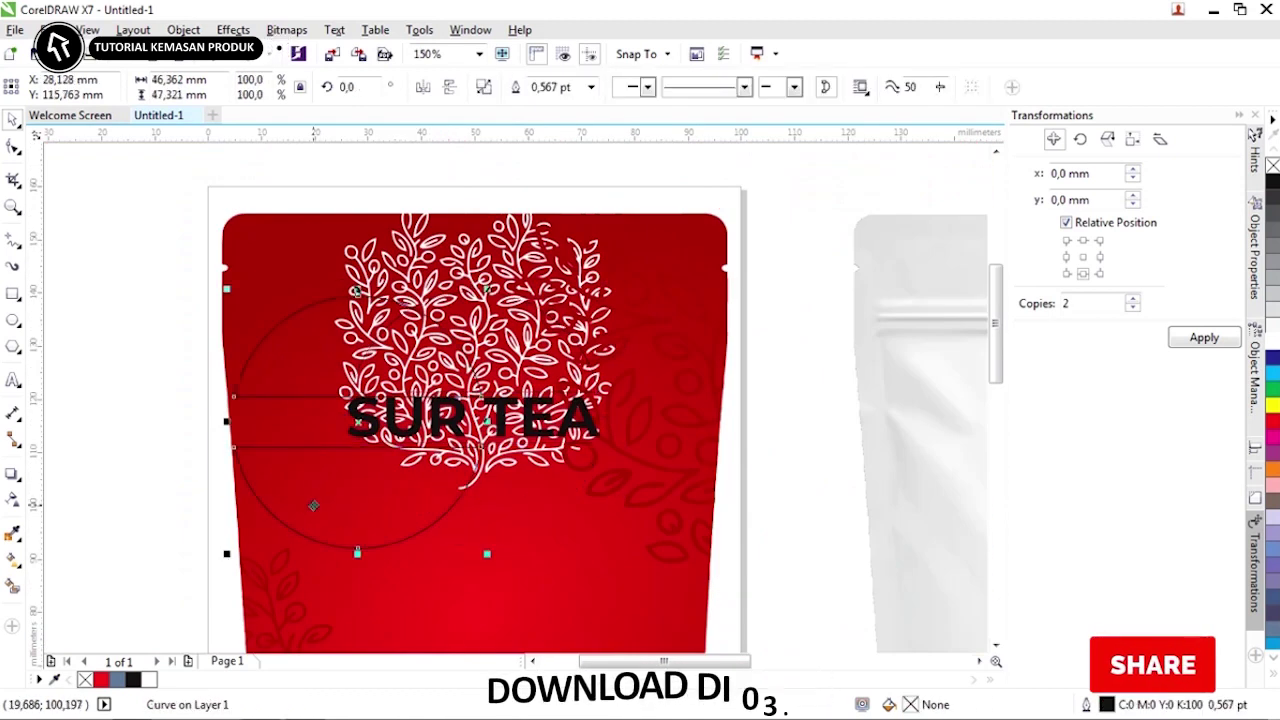
click(143, 383)
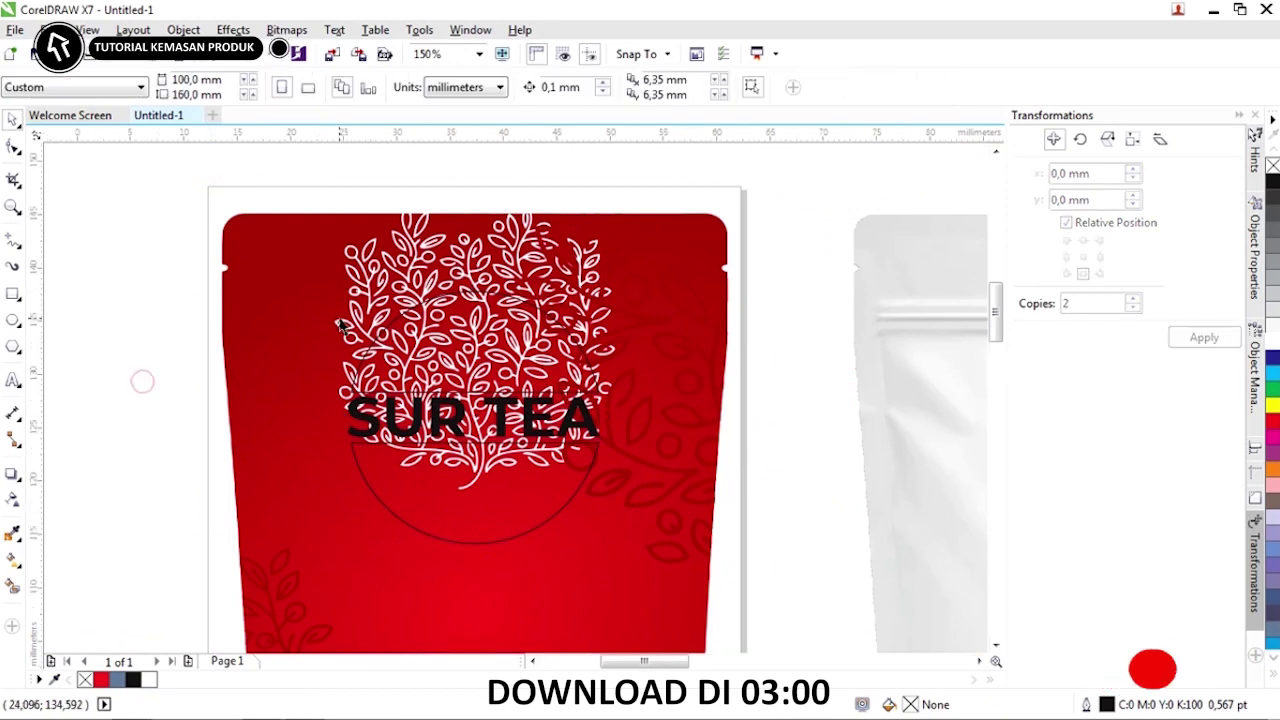
scroll(398, 308, up, 1)
click(398, 308)
scroll(398, 308, down, 1)
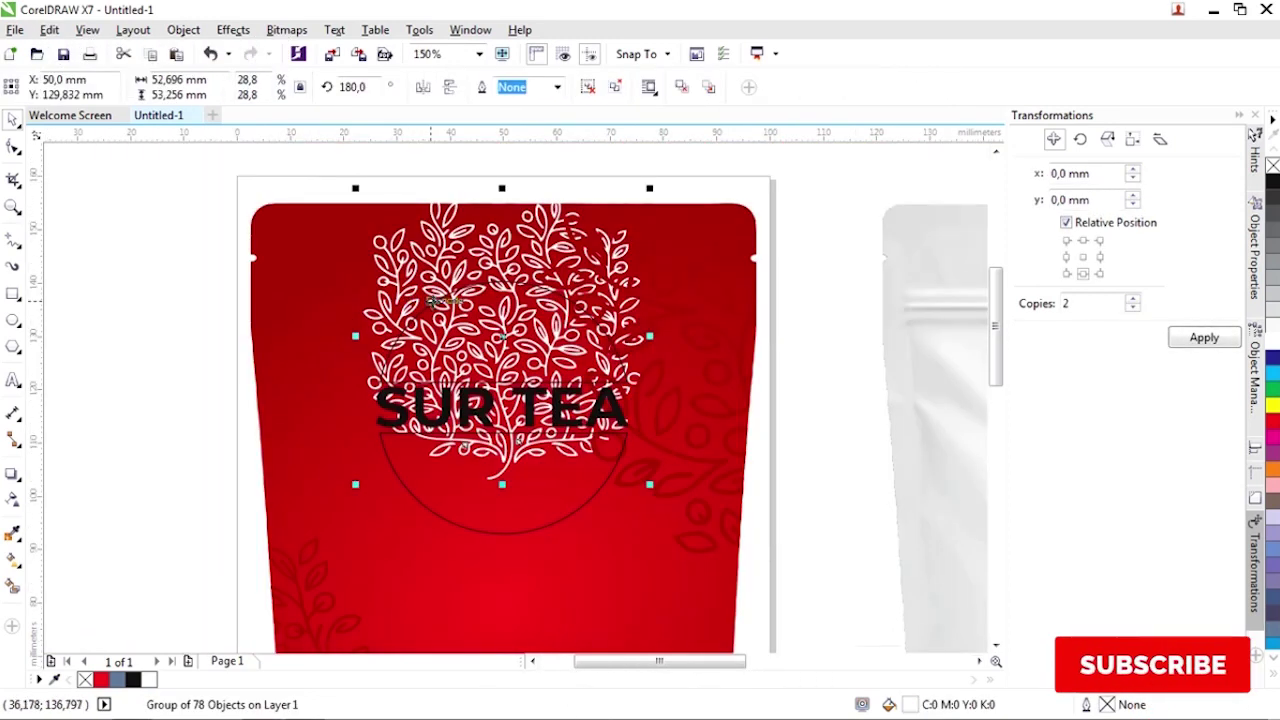
scroll(440, 295, up, 1)
PowerClip the leaf pattern inside the upper half-circle.
right_click(430, 252)
key(Escape)
key(Escape)
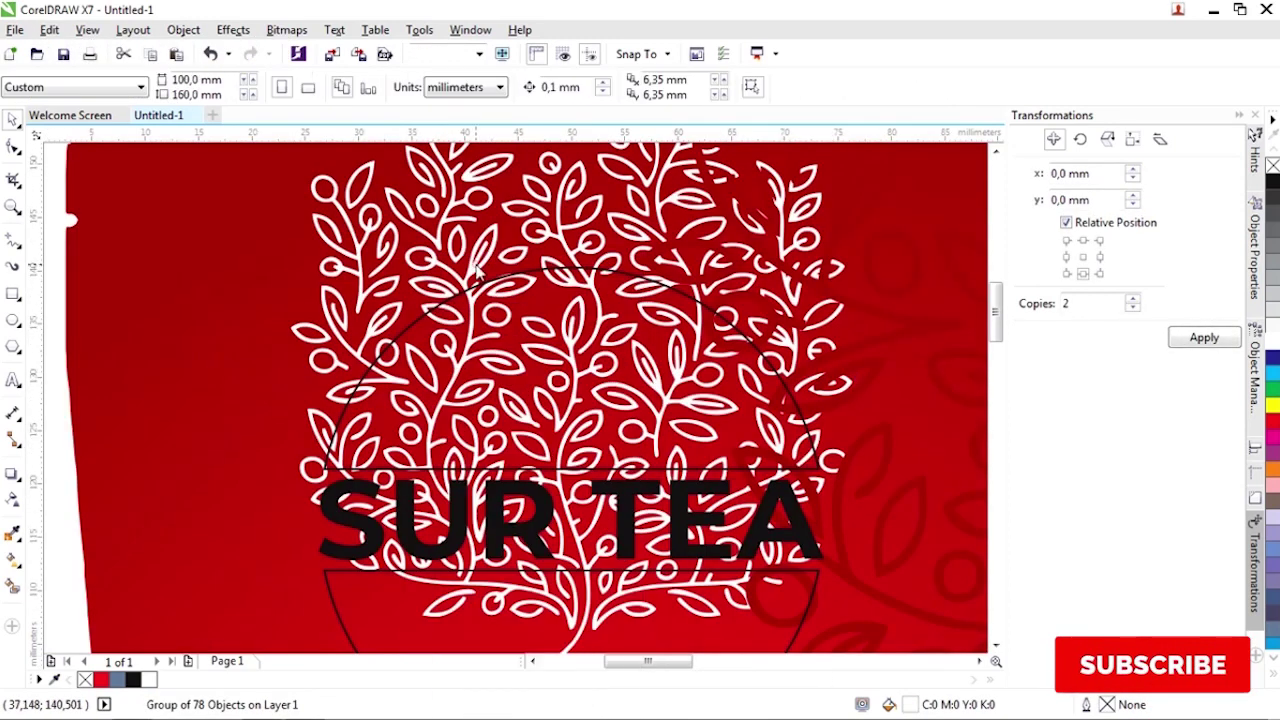
click(447, 323)
scroll(450, 325, down, 1)
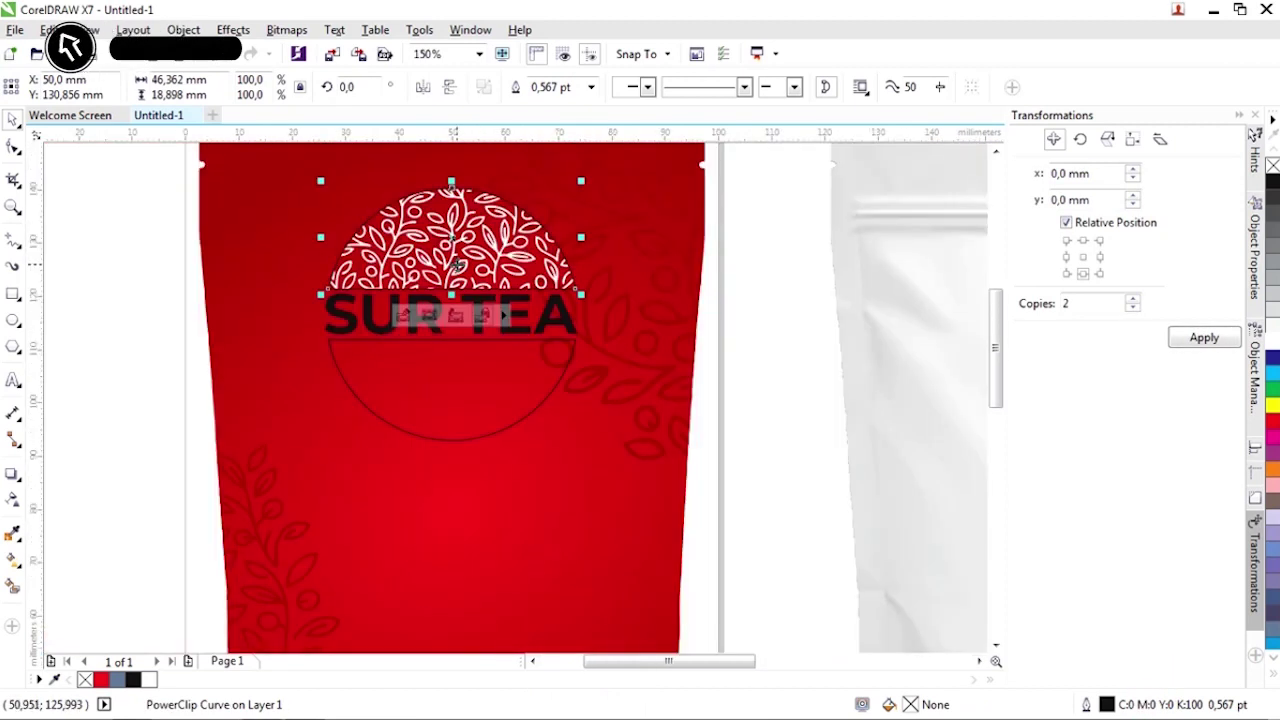
Place a vertically mirrored copy of the leaf half below SUR TEA.
drag(458, 372, 460, 372)
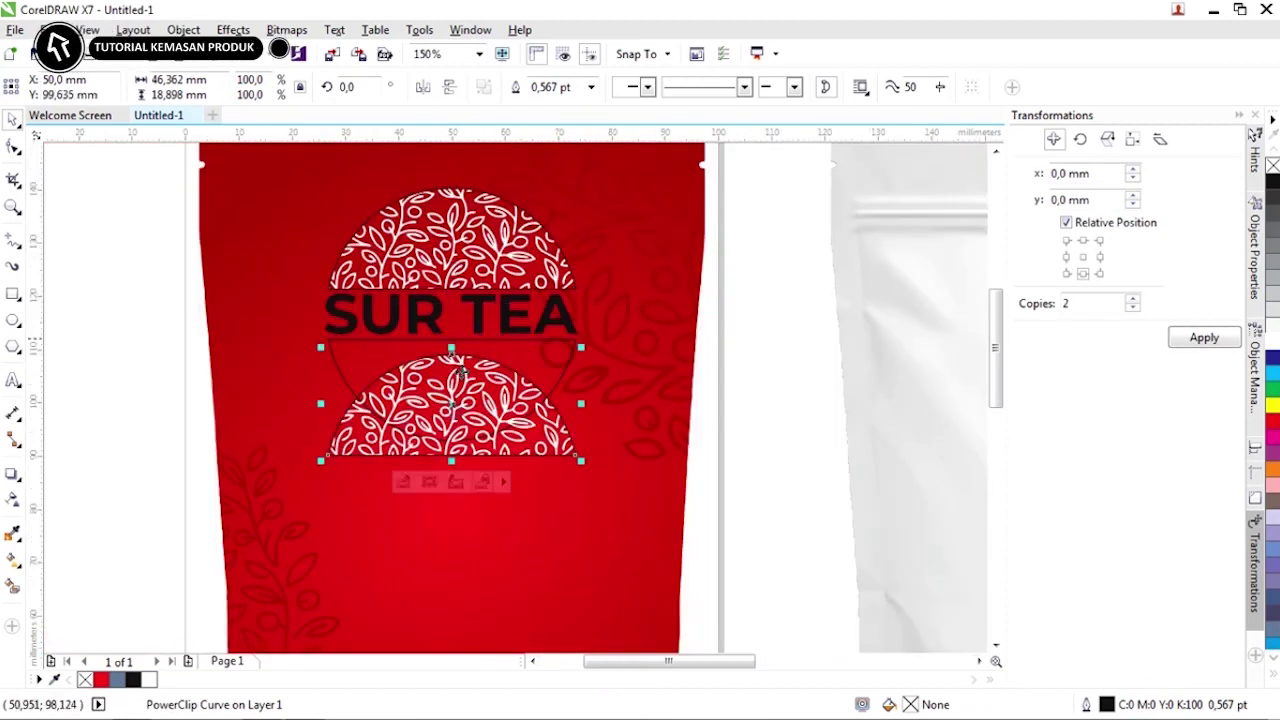
click(451, 88)
shift+click(512, 347)
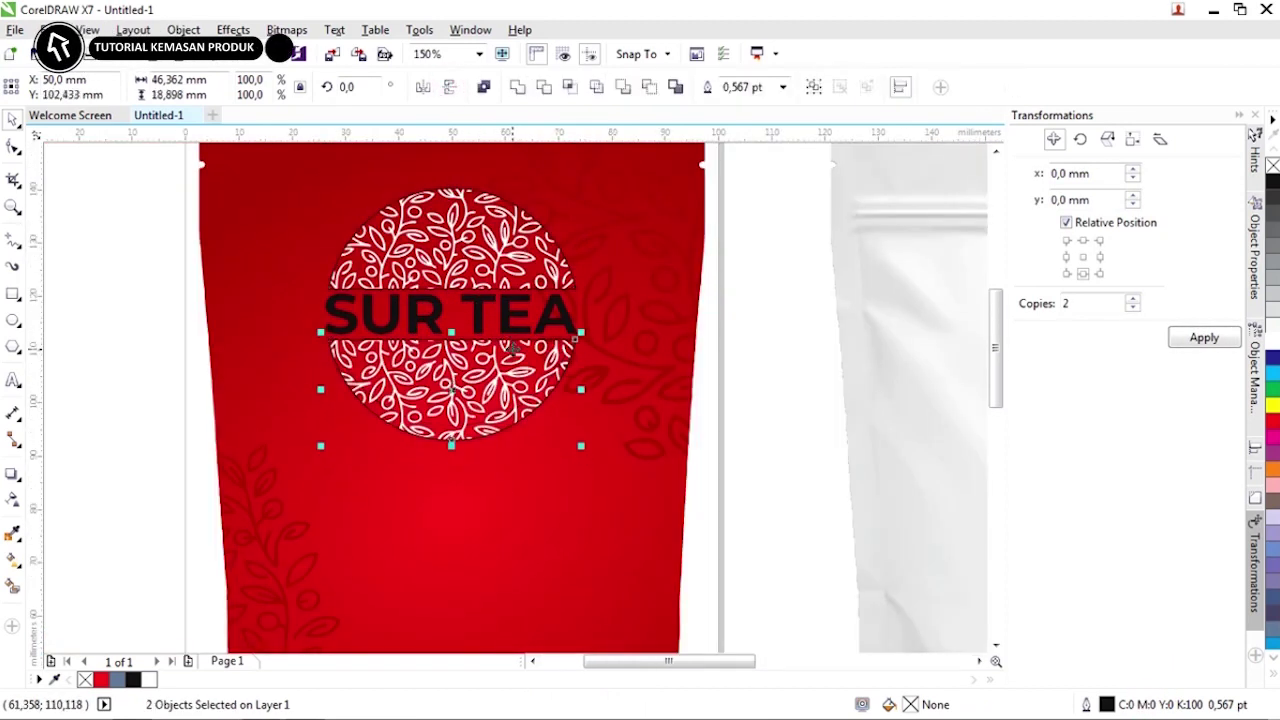
shift+click(442, 243)
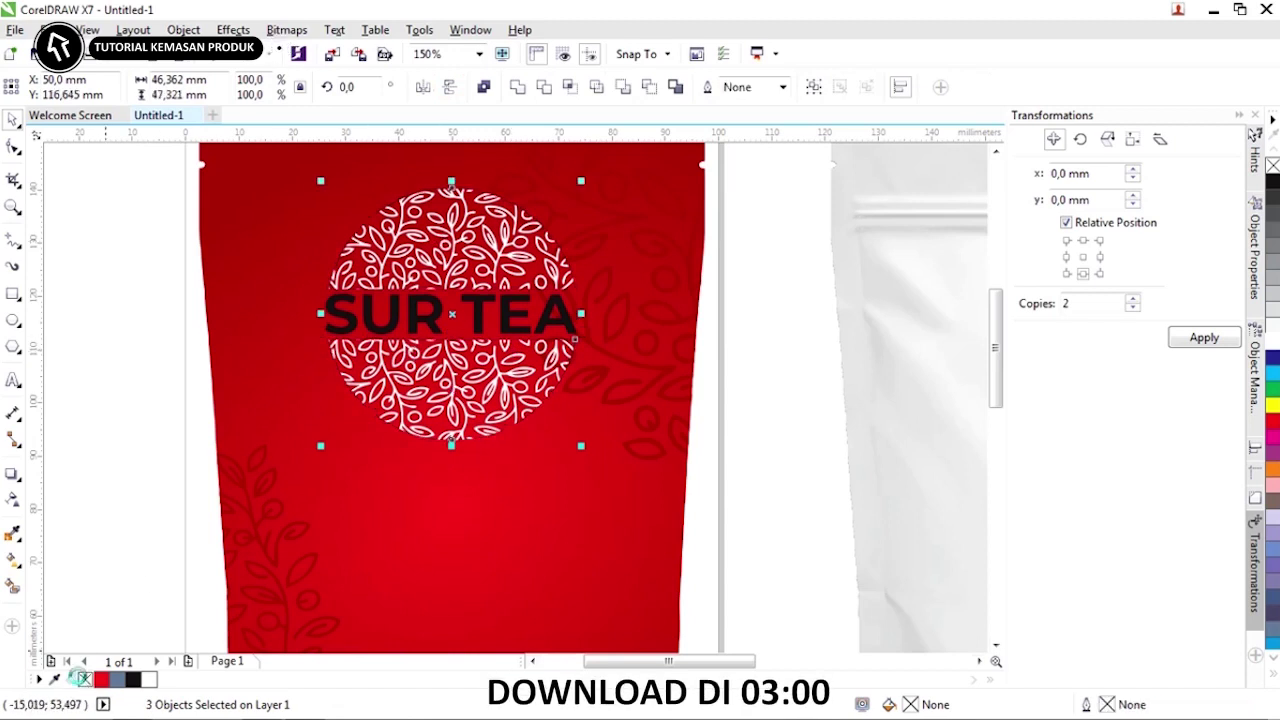
key(Escape)
scroll(434, 297, up, 2)
Fill the SUR TEA title white.
click(434, 297)
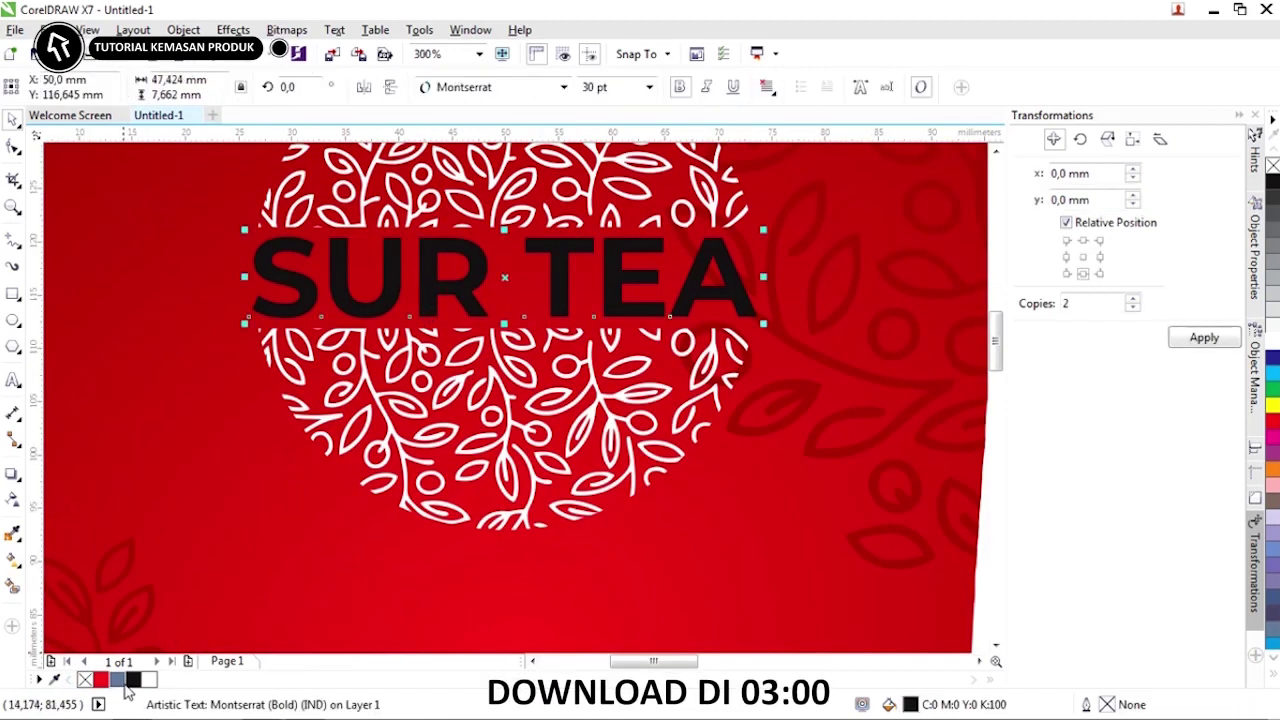
scroll(434, 297, down, 4)
click(278, 274)
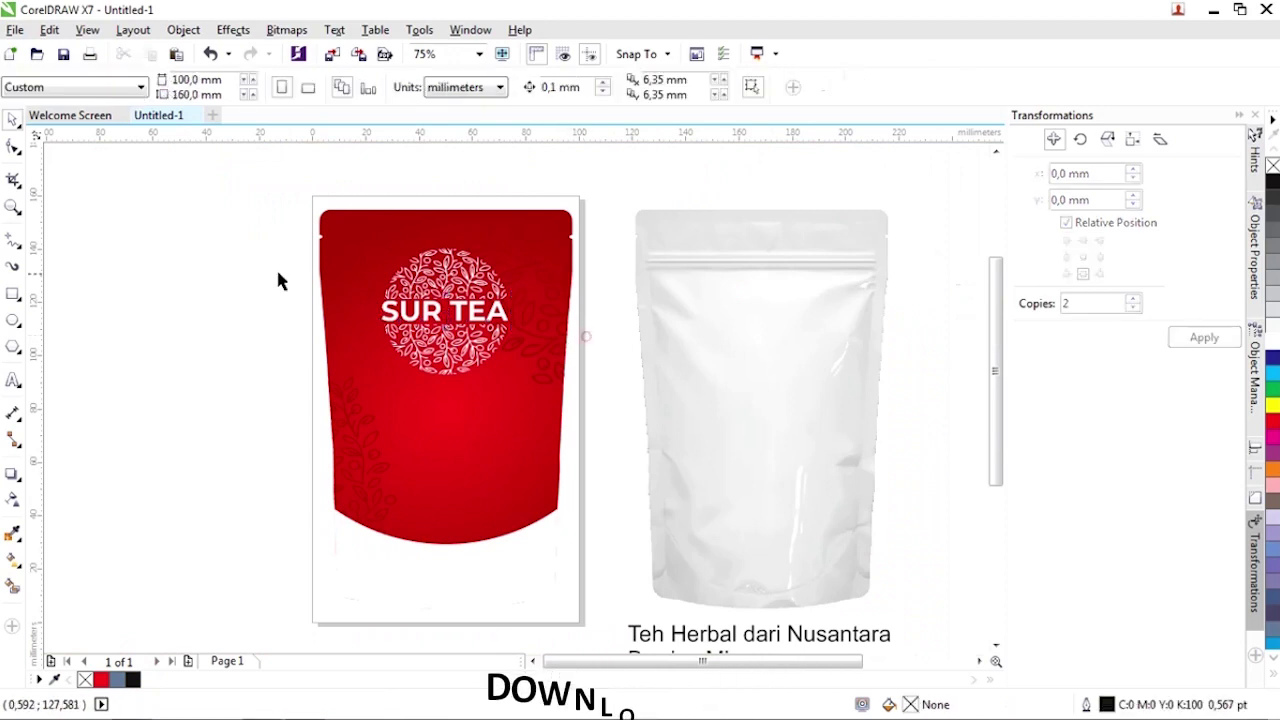
Group the four badge pieces into one object with Ctrl+G.
drag(521, 367, 531, 374)
scroll(456, 300, up, 2)
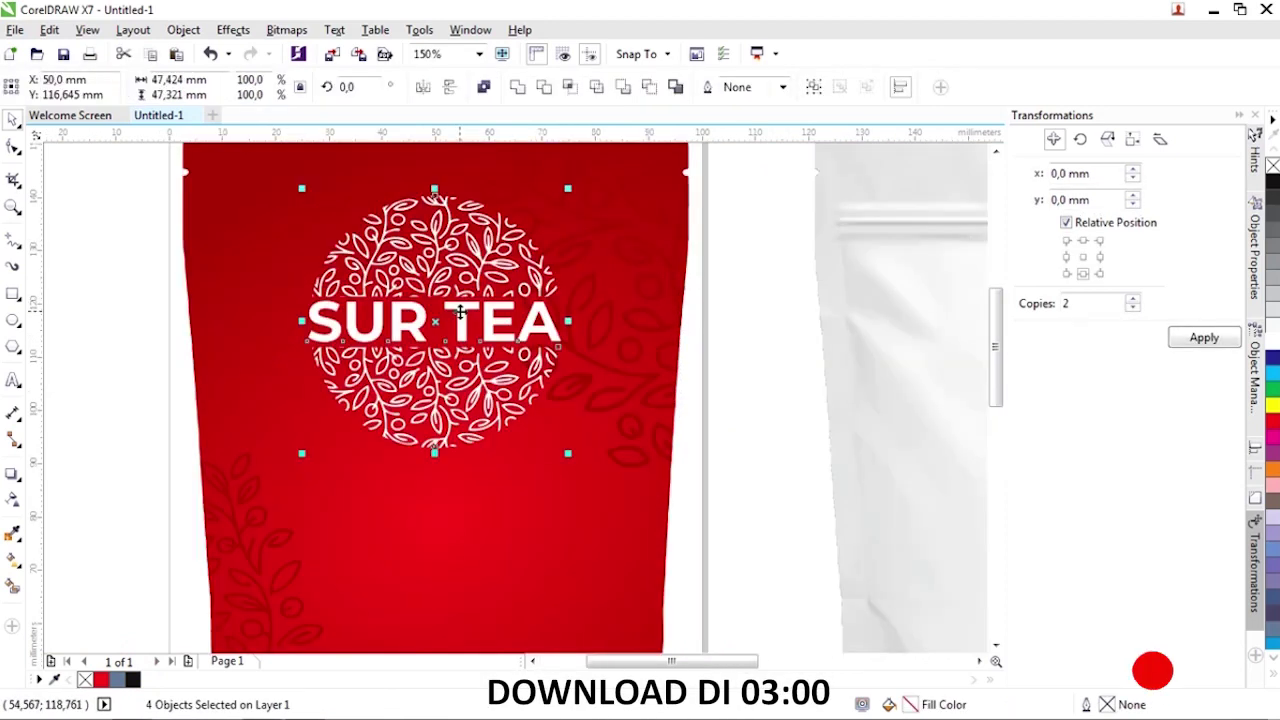
key(ctrl+g)
scroll(460, 312, down, 2)
click(173, 50)
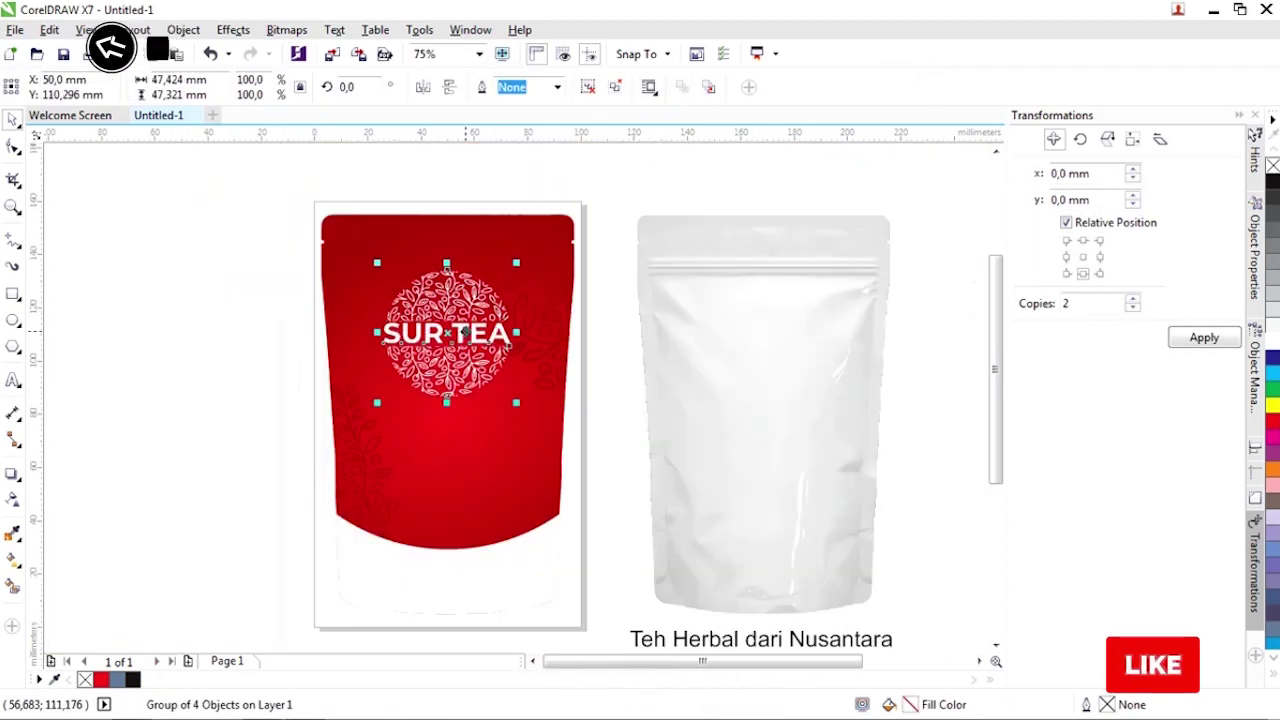
key(Escape)
Move the tagline onto the pouch and set it in 8 pt Montserrat.
scroll(694, 574, down, 1)
drag(708, 599, 432, 383)
scroll(428, 400, up, 2)
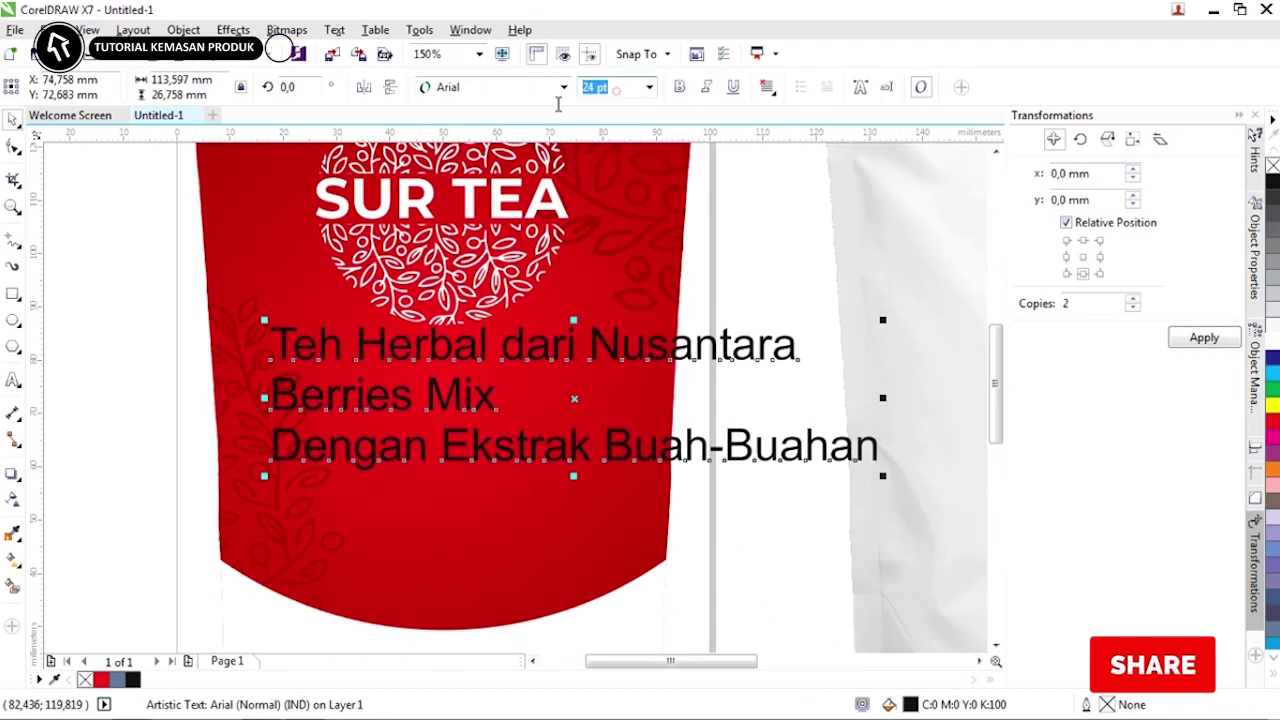
text(8)
key(Return)
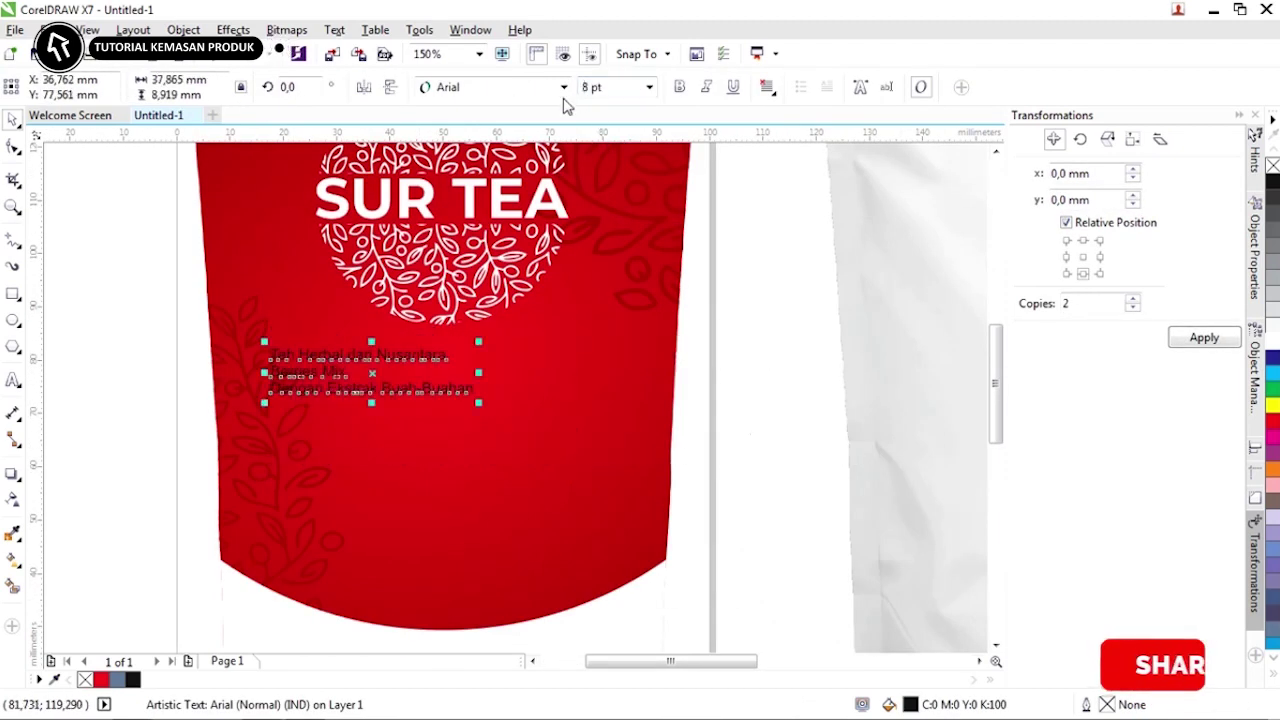
click(563, 87)
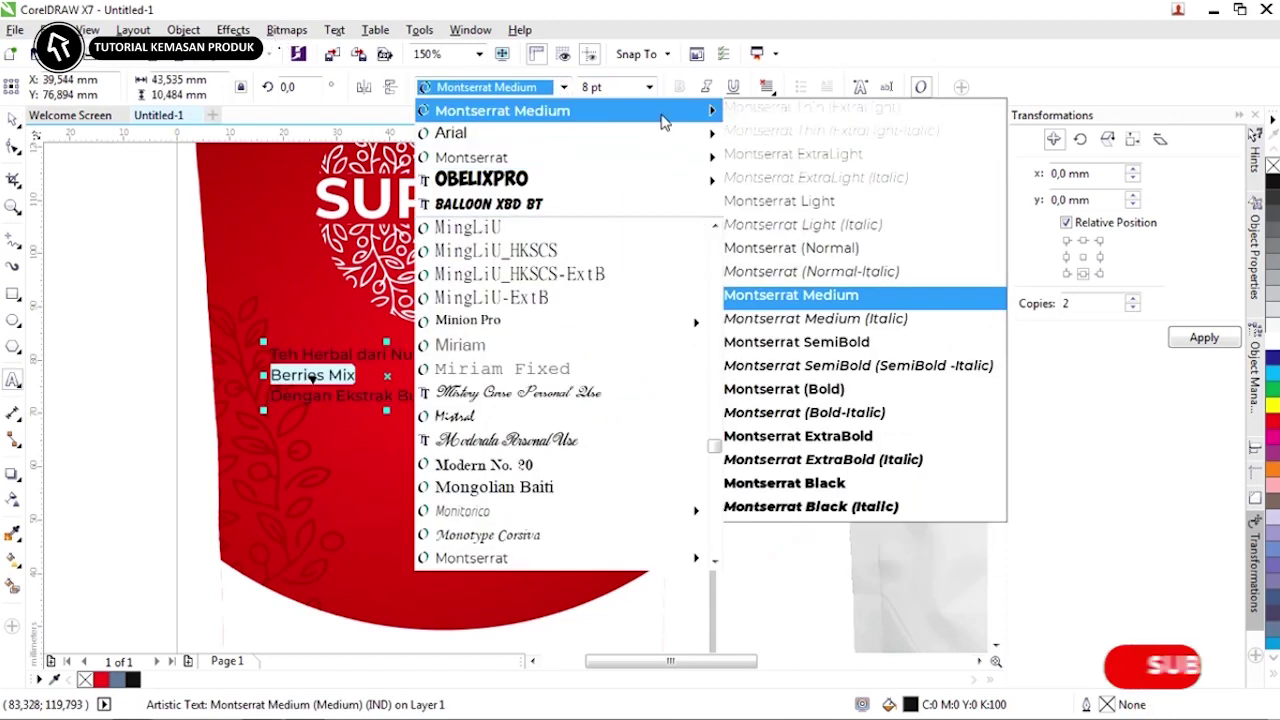
mouse_move(705, 133)
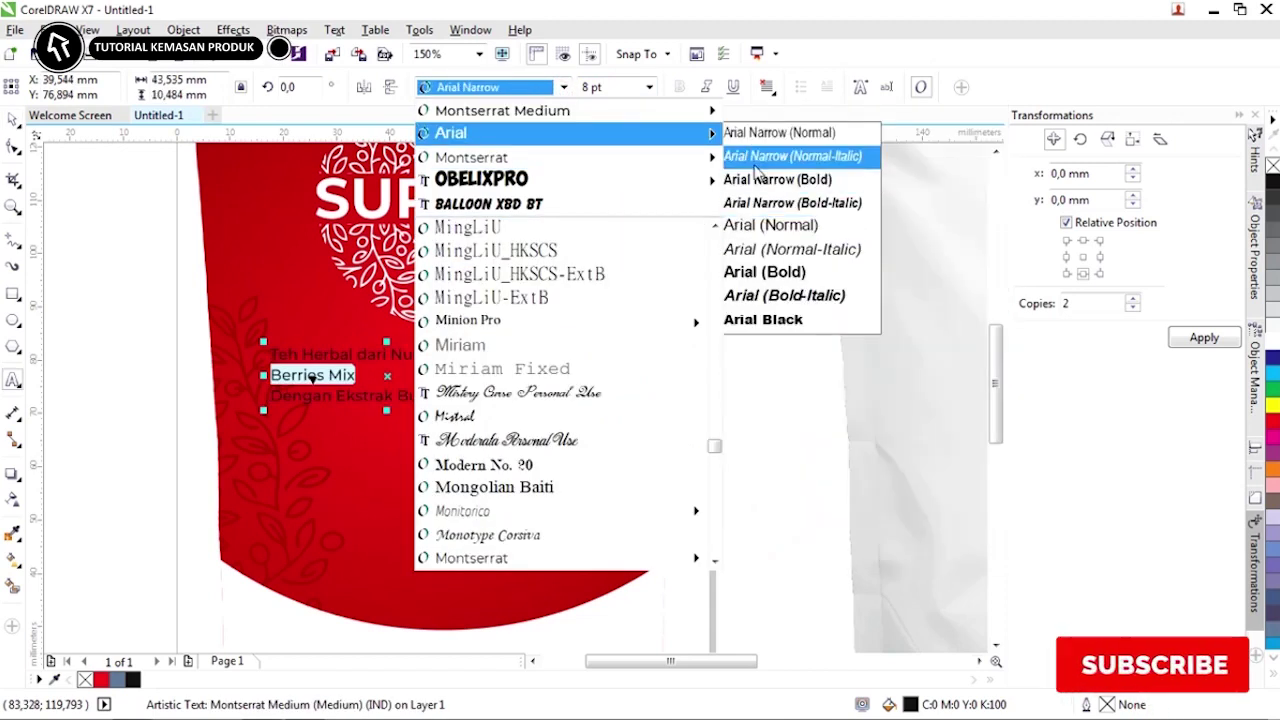
mouse_move(700, 111)
click(800, 398)
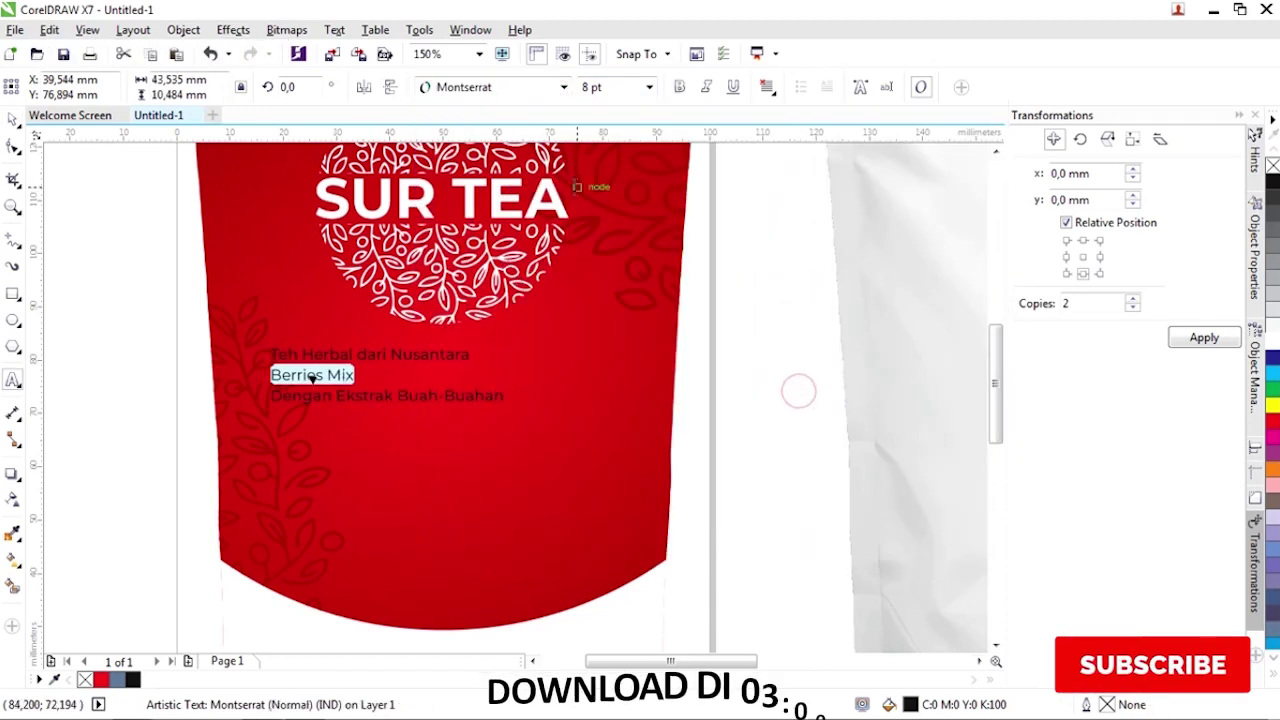
Make the Berries Mix line bold at 17 pt.
key(ctrl+b)
scroll(312, 378, up, 2)
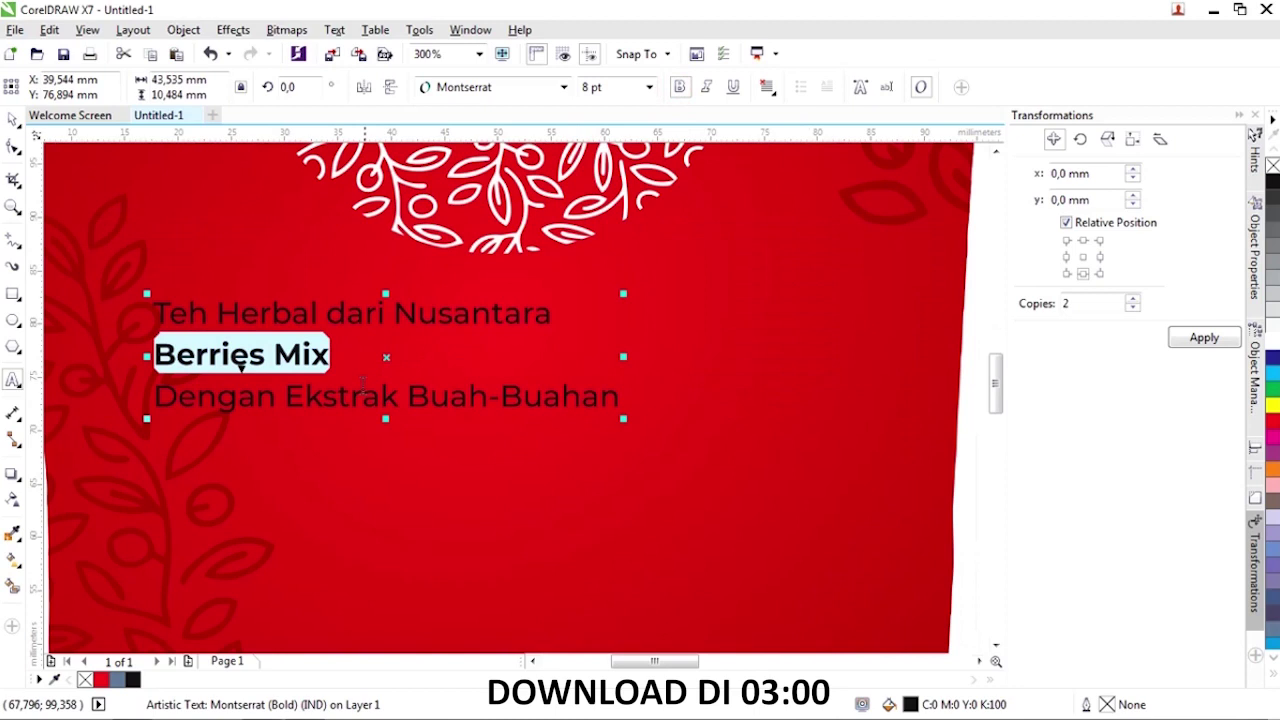
click(623, 91)
text(17)
key(Return)
Centre-align the three tagline lines.
click(15, 120)
click(767, 87)
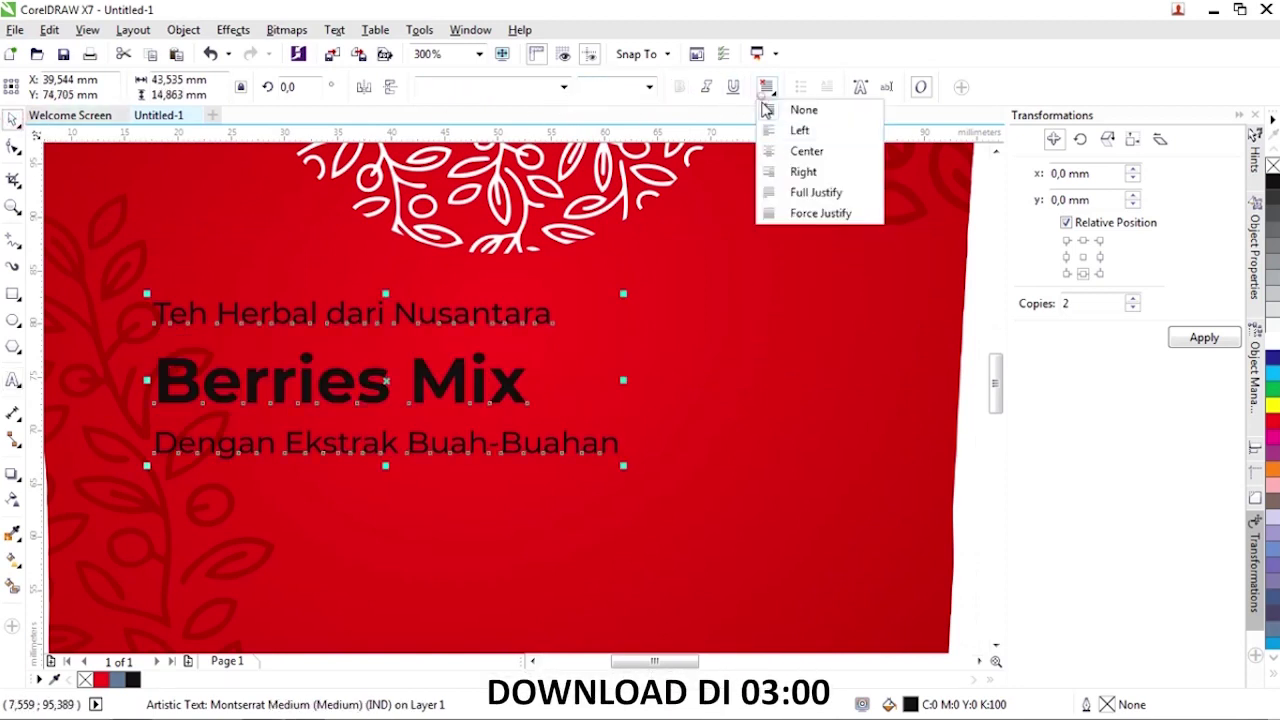
click(808, 149)
scroll(500, 380, down, 2)
click(206, 351)
Tighten the tagline's line spacing and fill it white.
scroll(508, 378, up, 2)
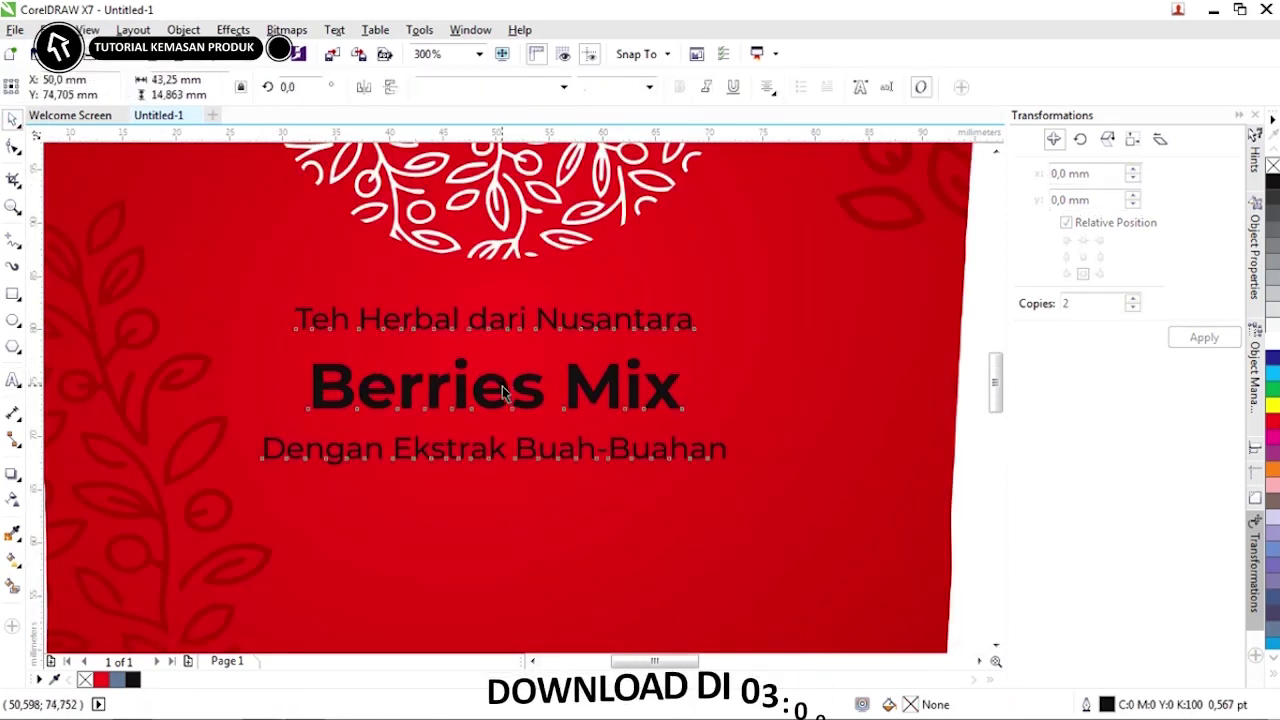
click(500, 386)
click(13, 147)
drag(268, 398, 267, 404)
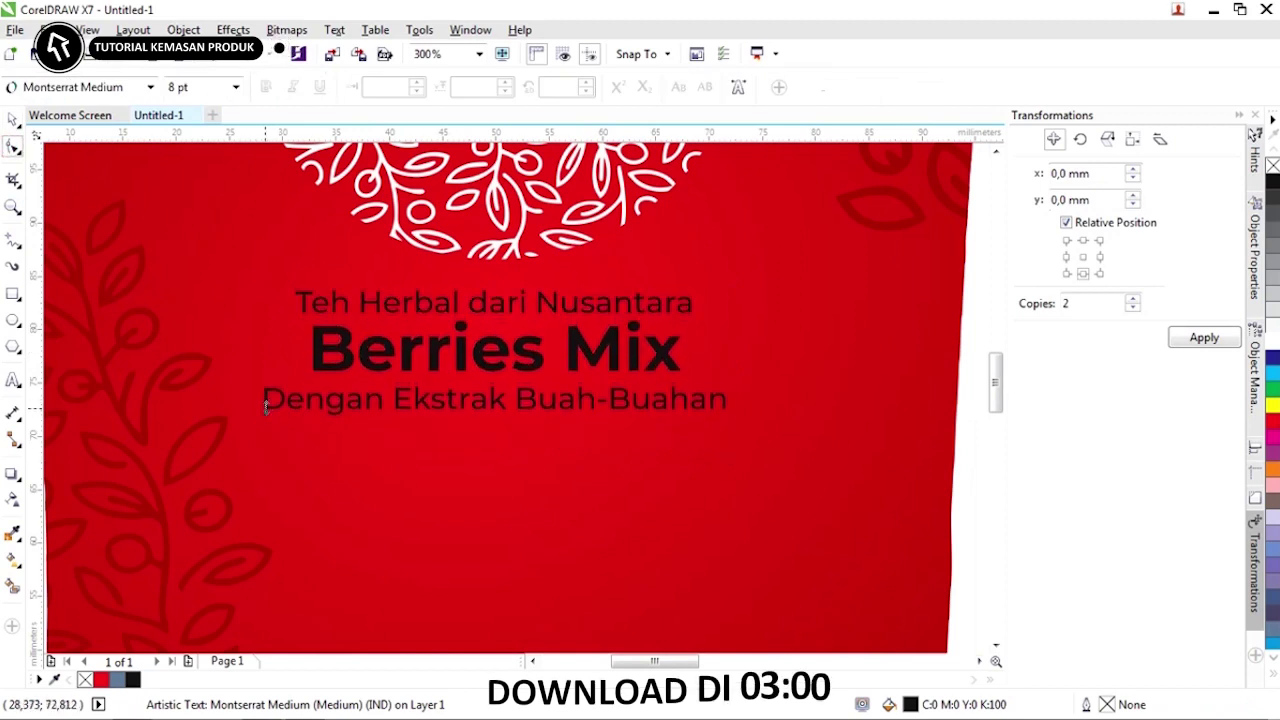
key(space)
scroll(390, 410, down, 4)
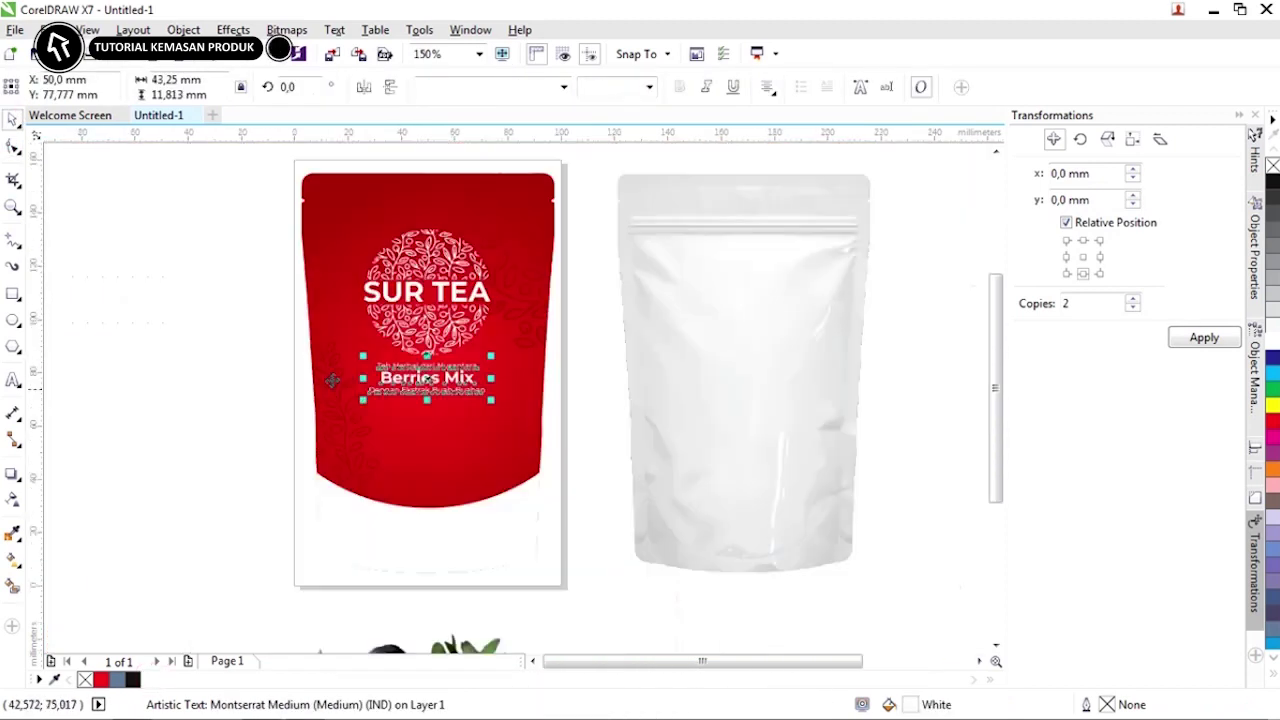
click(240, 351)
Draw two overlapping rectangles extending past the pouch's right edge.
scroll(540, 420, down, 2)
click(573, 566)
scroll(573, 566, up, 2)
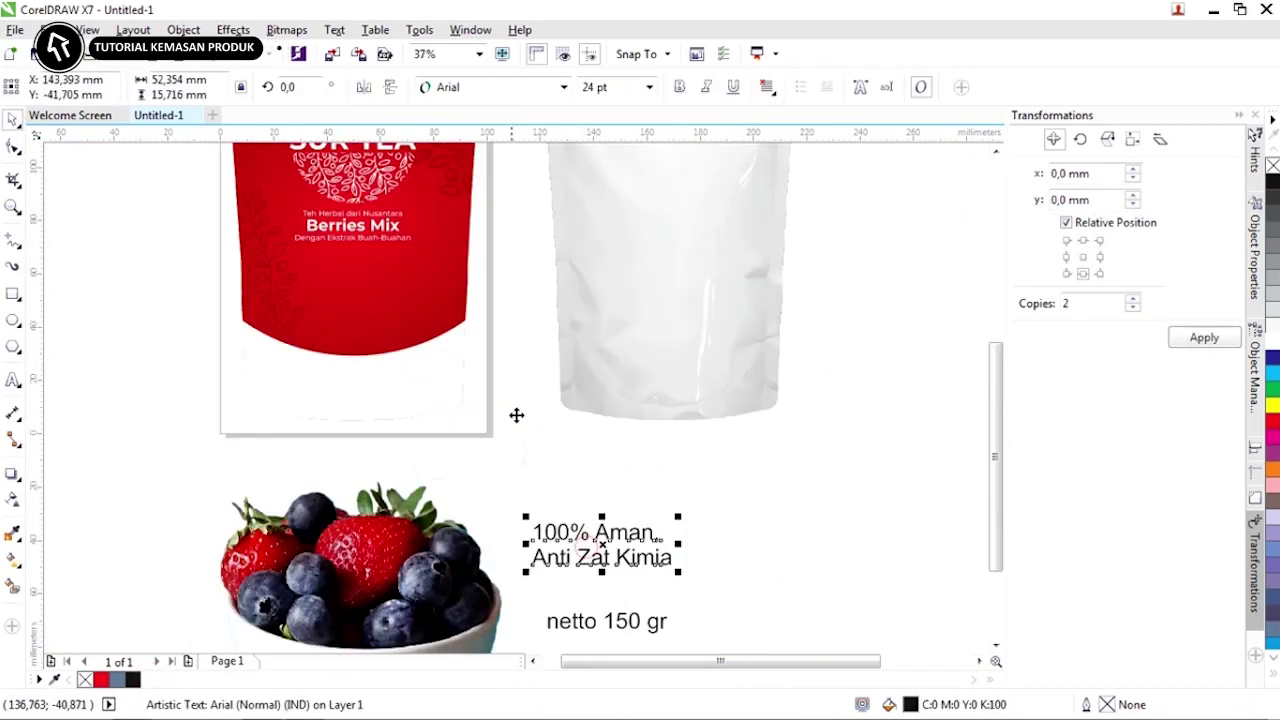
click(518, 414)
scroll(518, 414, up, 2)
key(F6)
scroll(521, 382, up, 1)
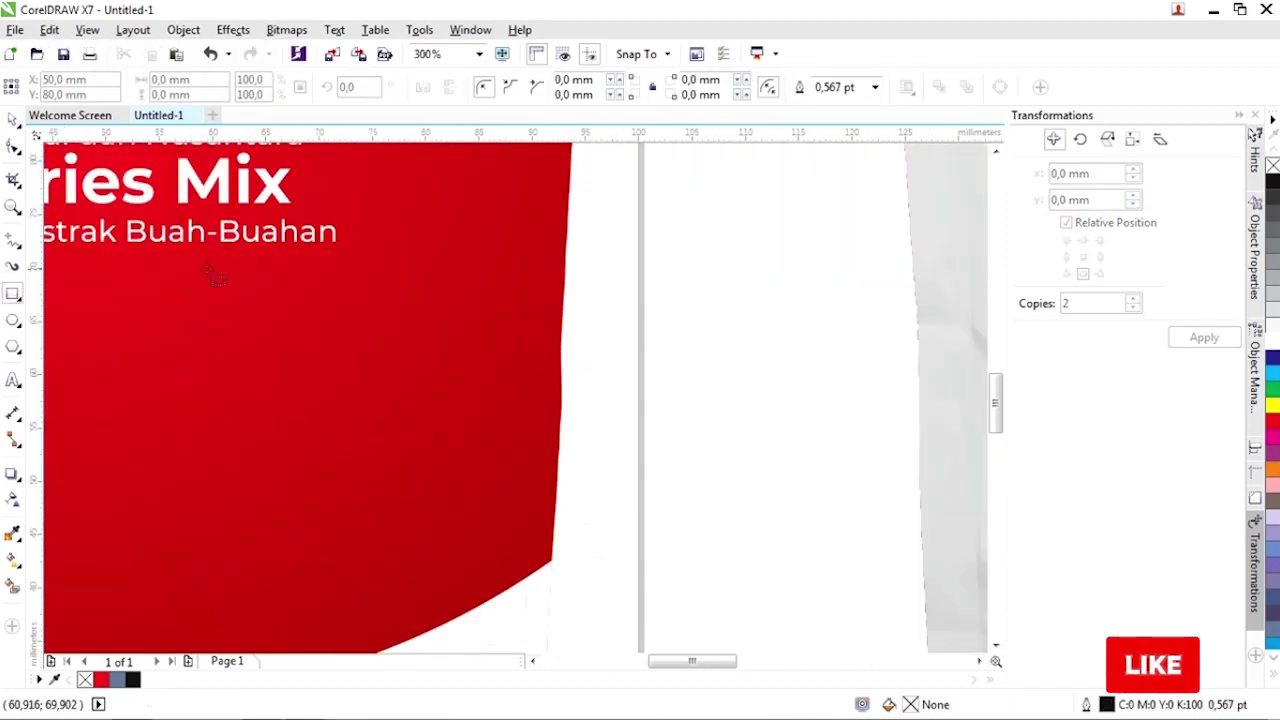
drag(196, 260, 461, 371)
drag(658, 353, 658, 353)
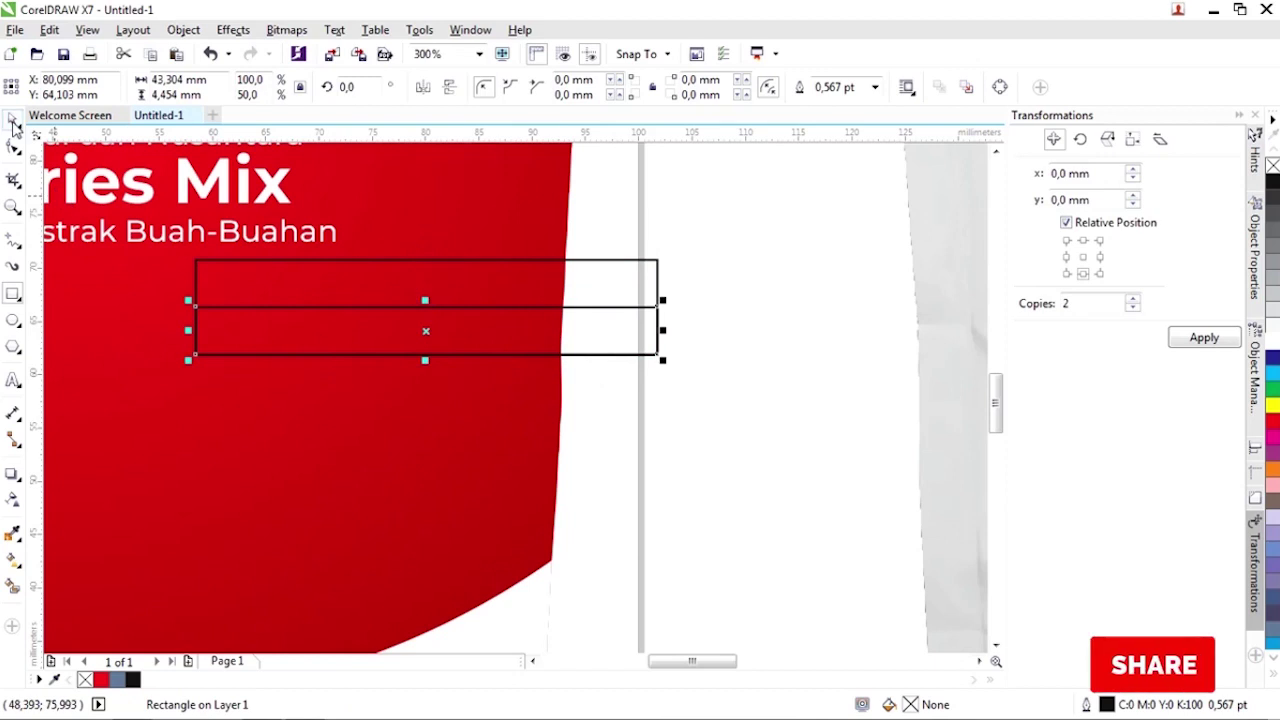
Weld the two rectangles into one shape and pull its left node out into an arrow point.
shift+click(197, 270)
click(513, 97)
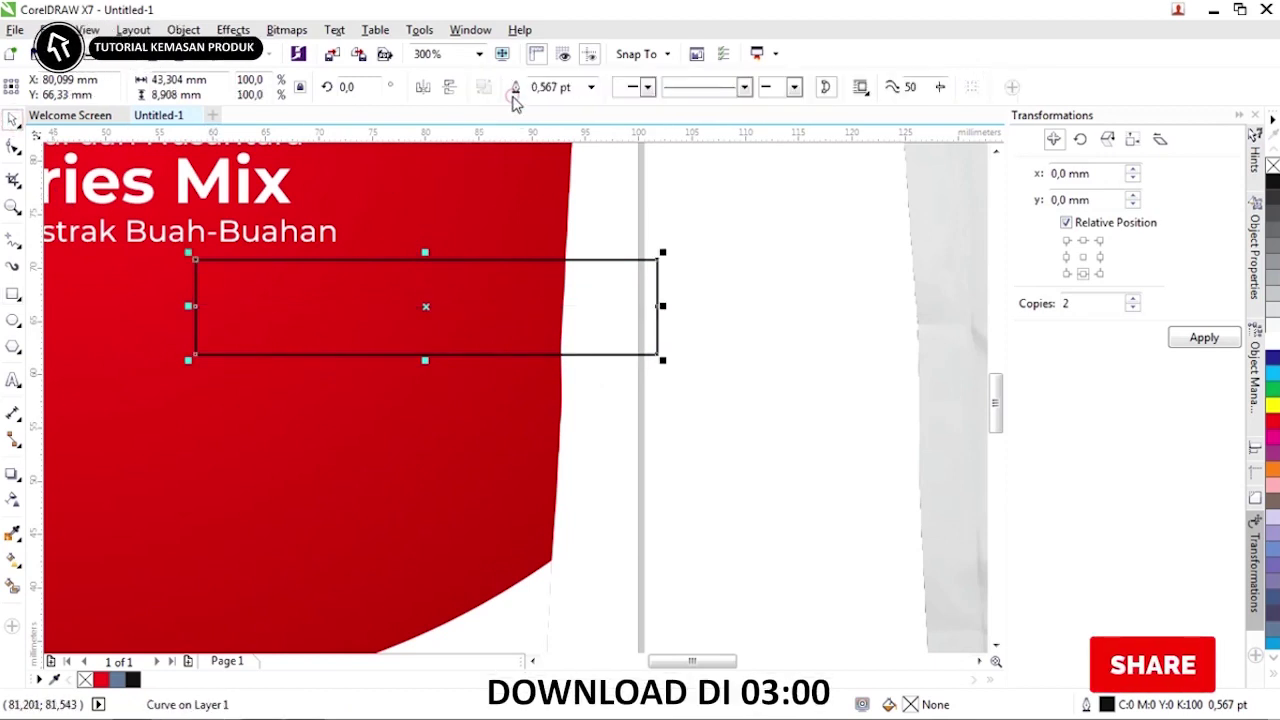
click(12, 152)
drag(196, 310, 141, 312)
Set the 100% Aman, Anti Zat Kimia text to 8 pt and move it inside the arrow tag.
scroll(388, 372, down, 1)
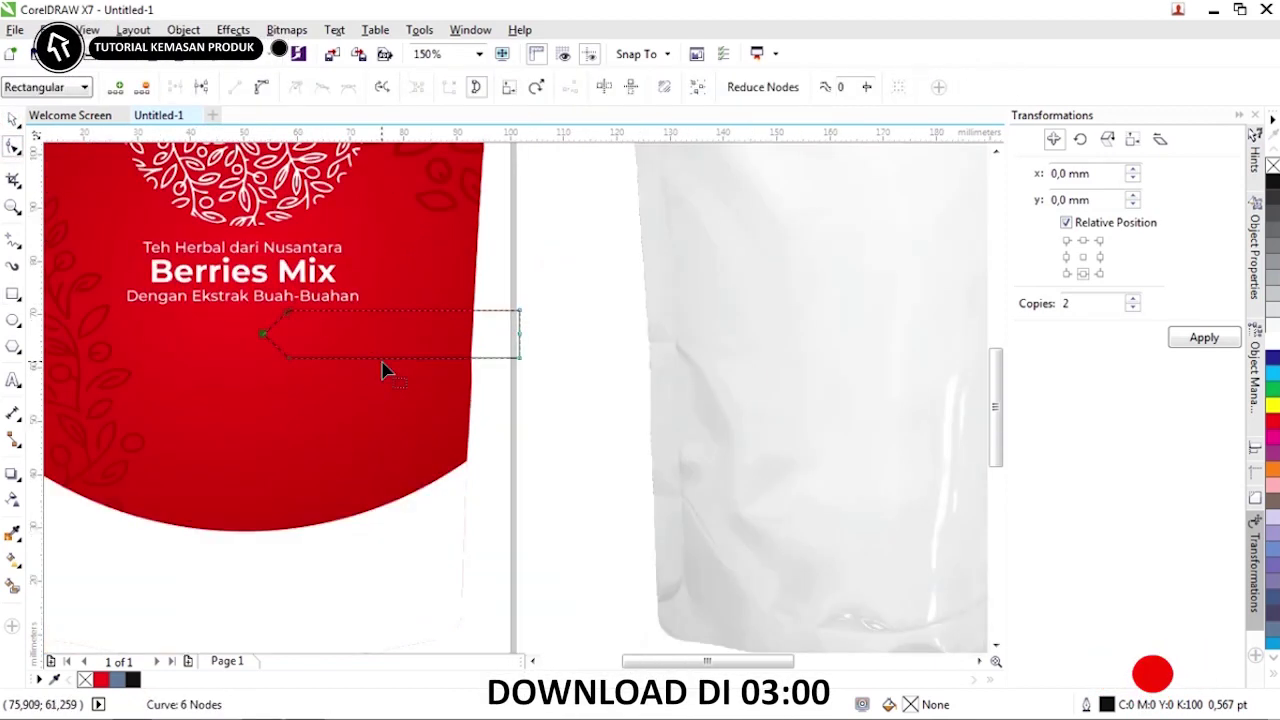
scroll(388, 372, down, 1)
key(space)
scroll(457, 423, down, 1)
scroll(480, 500, up, 1)
click(500, 495)
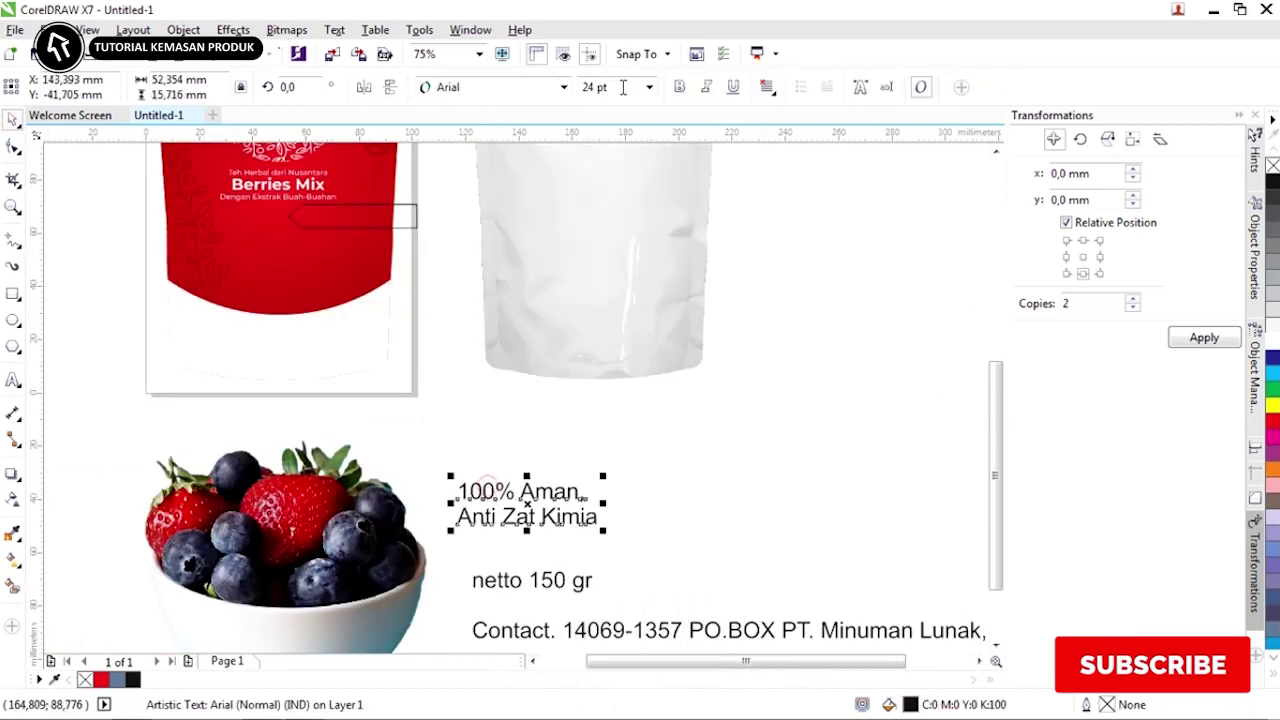
click(622, 87)
text(8)
key(Return)
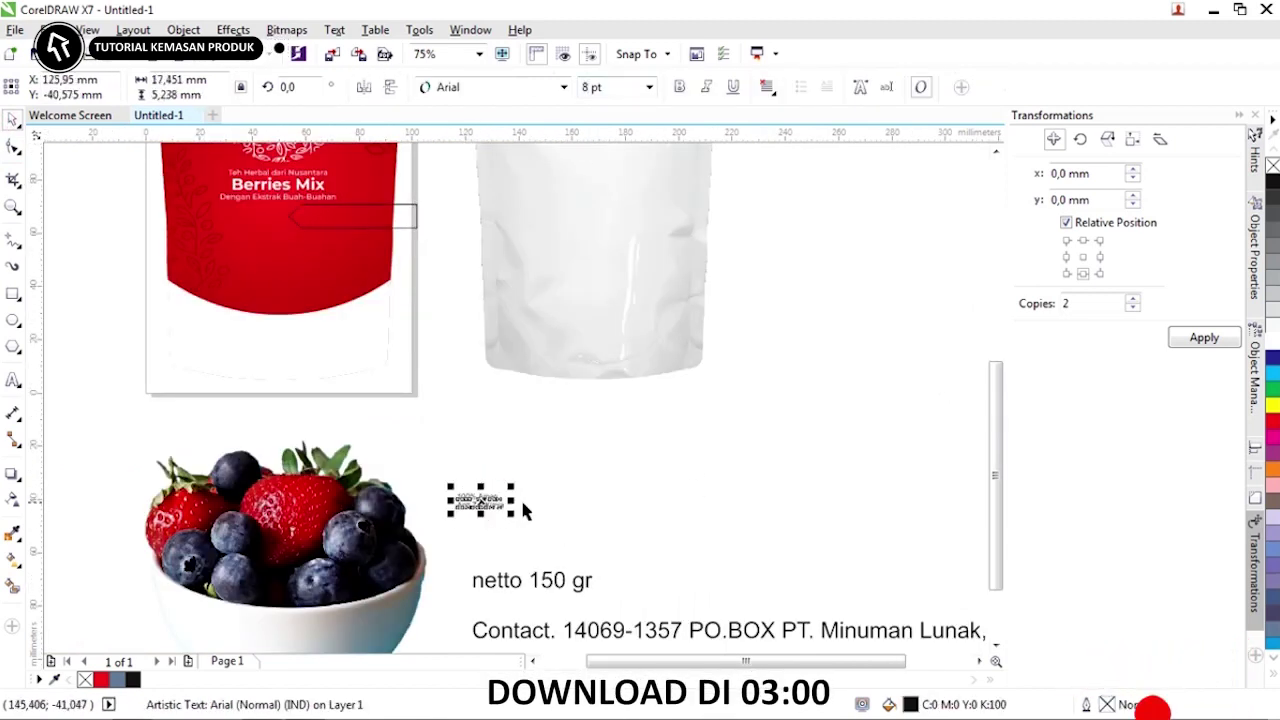
drag(508, 505, 350, 222)
scroll(350, 222, up, 3)
scroll(350, 222, down, 1)
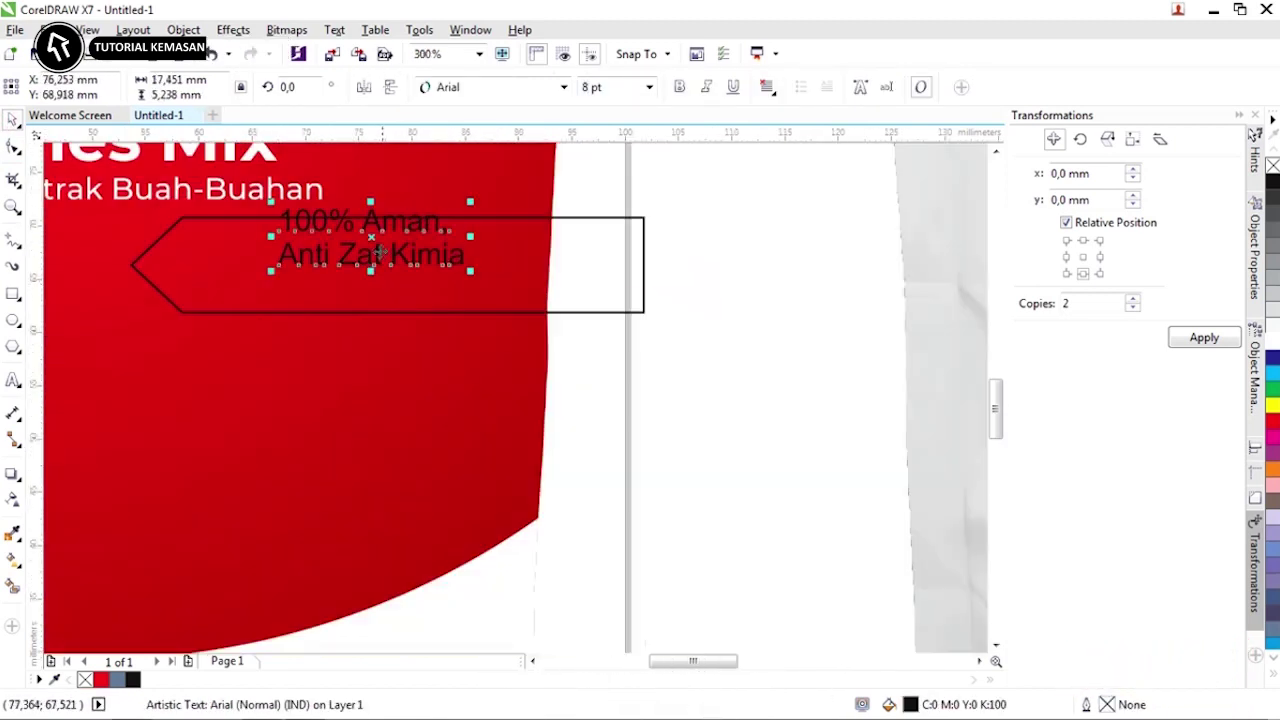
Apply the Montserrat font to the tag text.
click(563, 87)
mouse_move(553, 111)
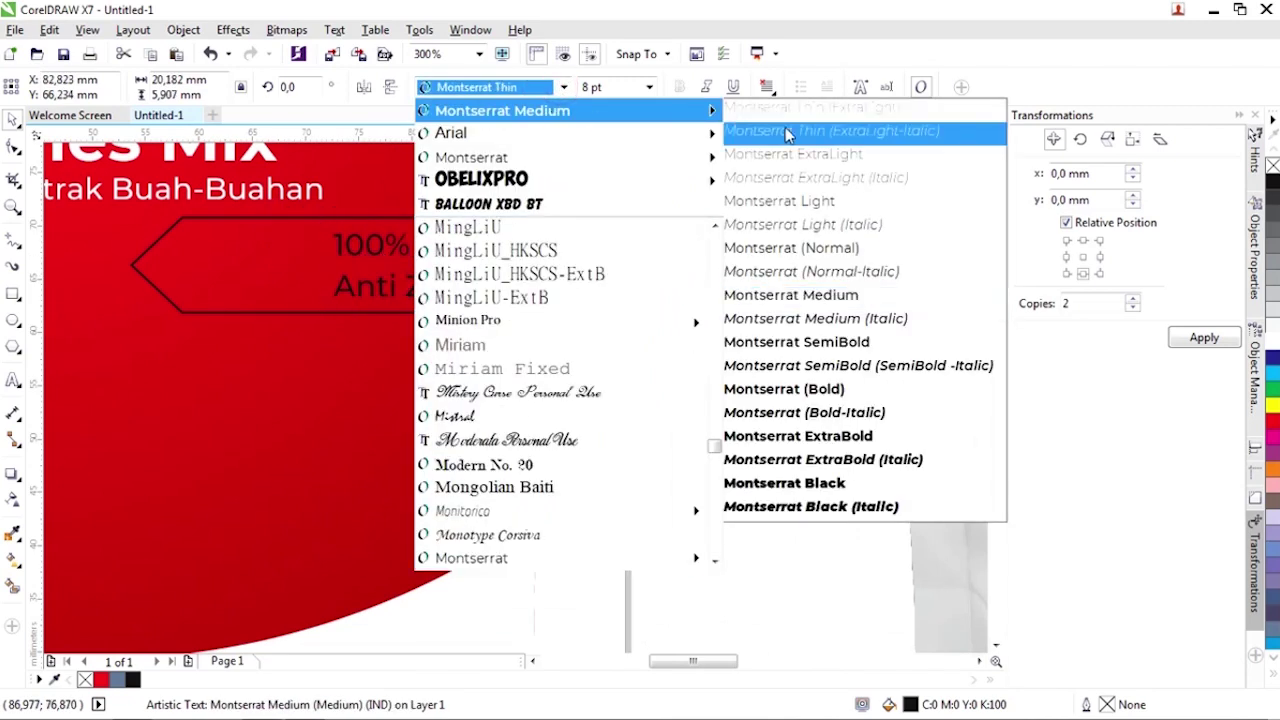
key(Escape)
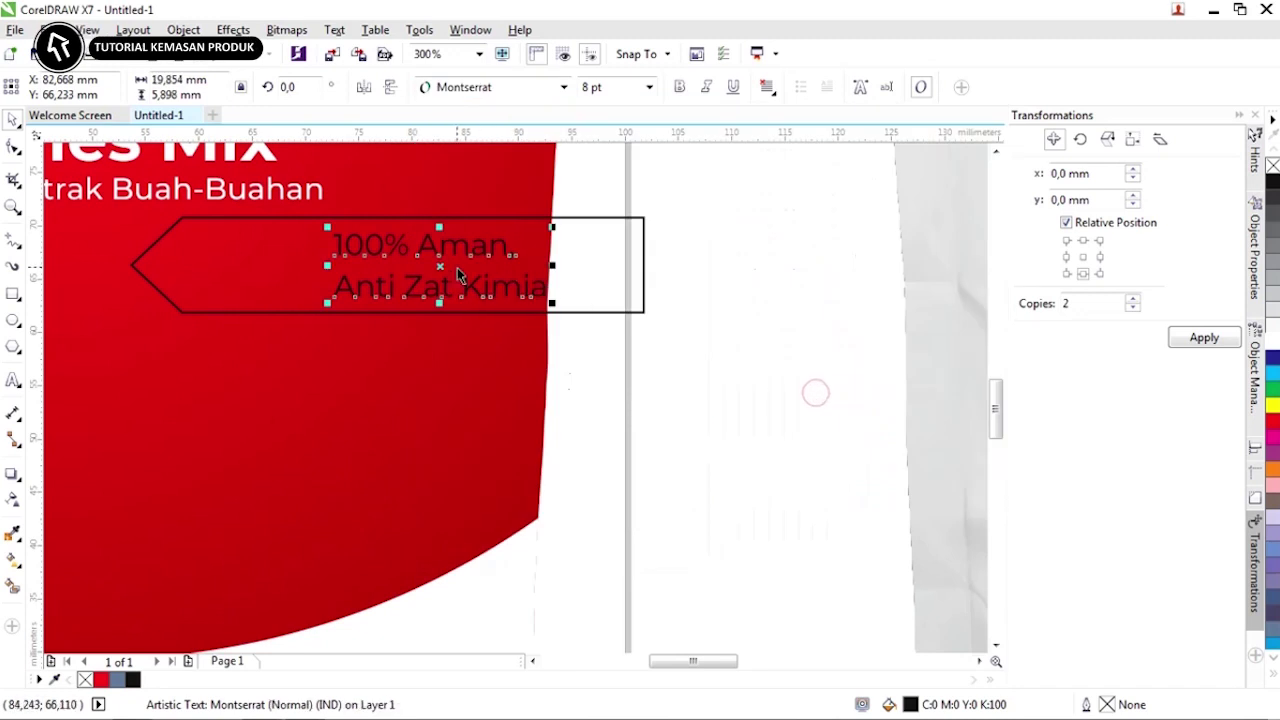
scroll(457, 267, up, 1)
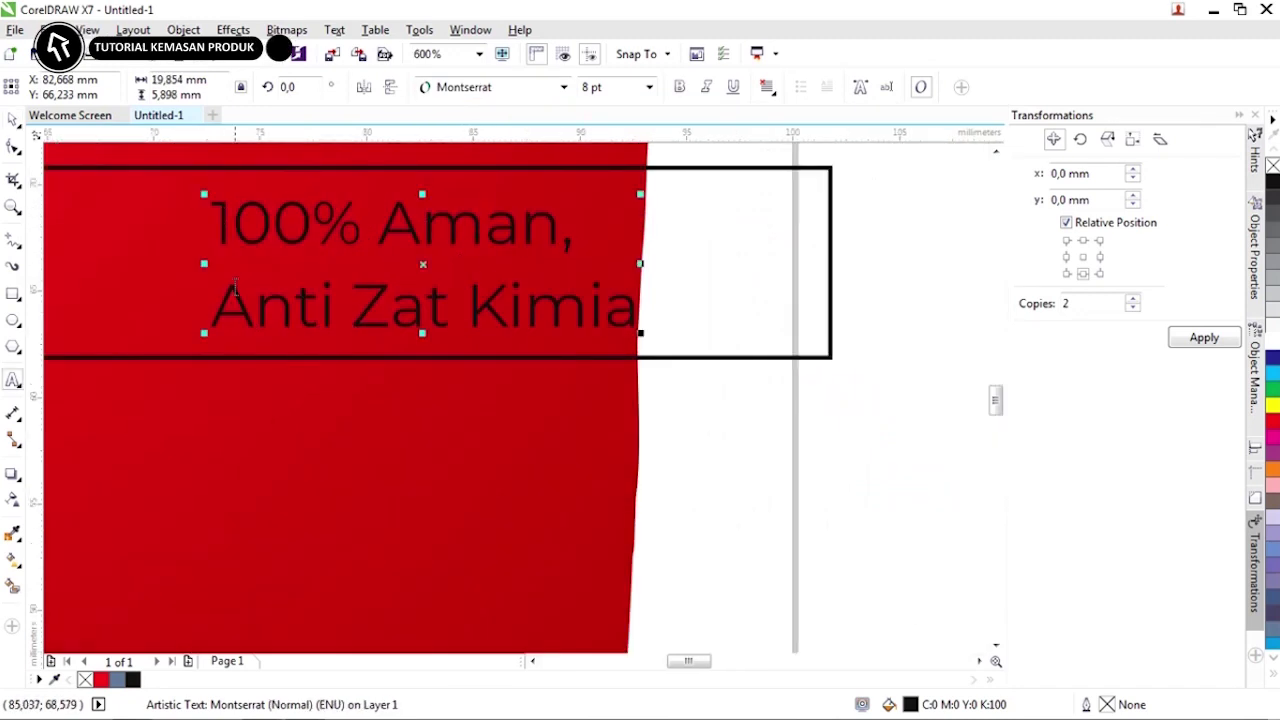
Make the Anti Zat Kimia line and the 100% figure bold.
drag(235, 289, 626, 309)
click(680, 88)
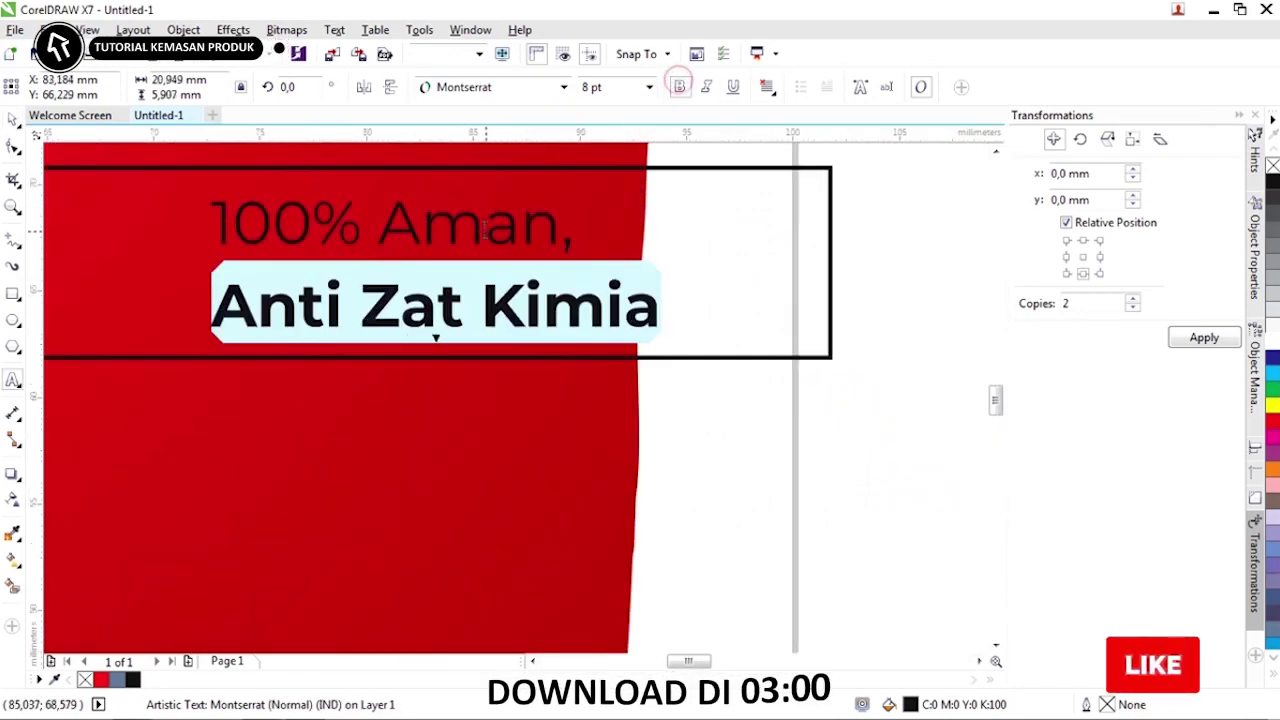
scroll(434, 334, down, 1)
scroll(457, 277, up, 1)
drag(436, 240, 286, 243)
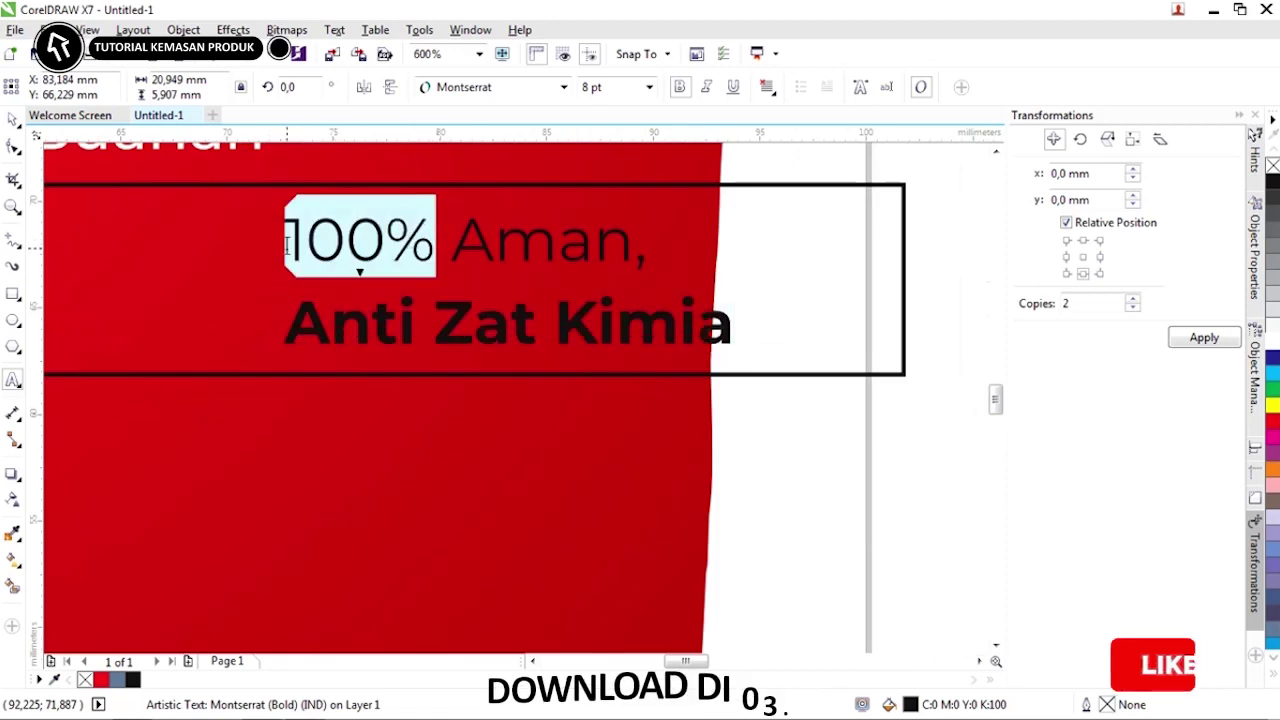
key(ctrl+b)
key(ctrl+space)
scroll(585, 354, down, 1)
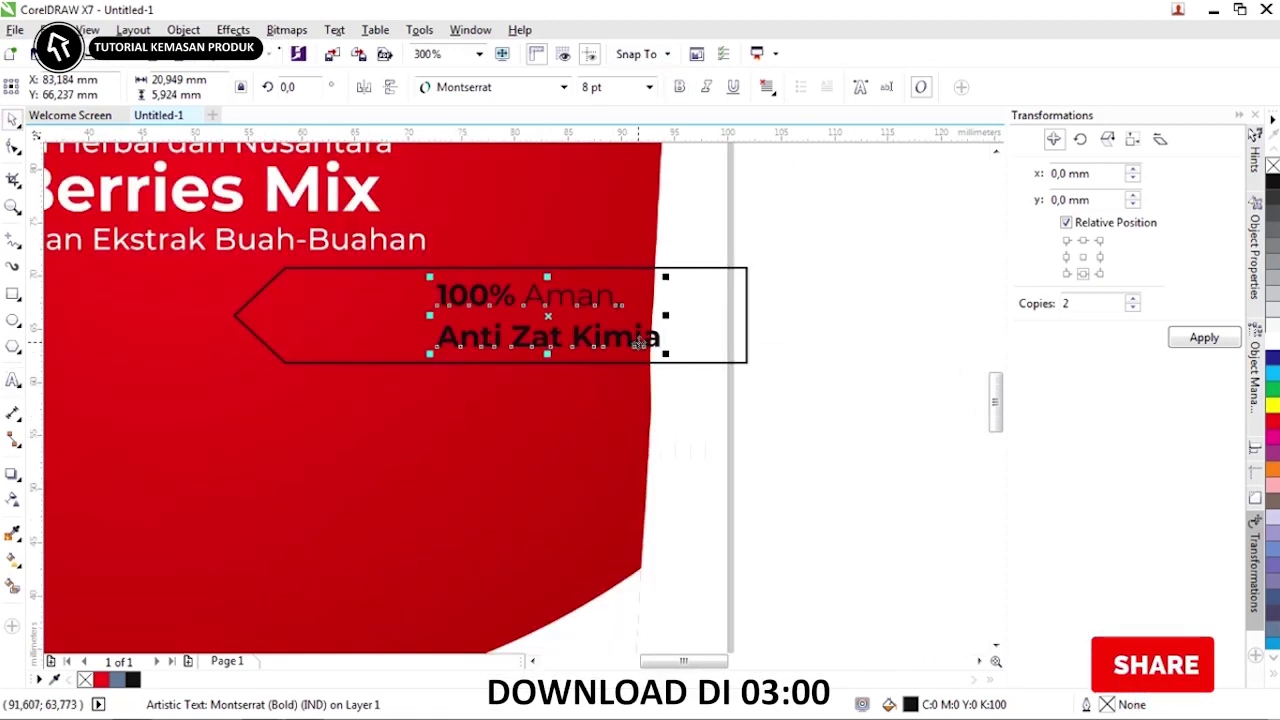
Nudge the badge text slightly left and right-align it.
click(624, 343)
click(641, 344)
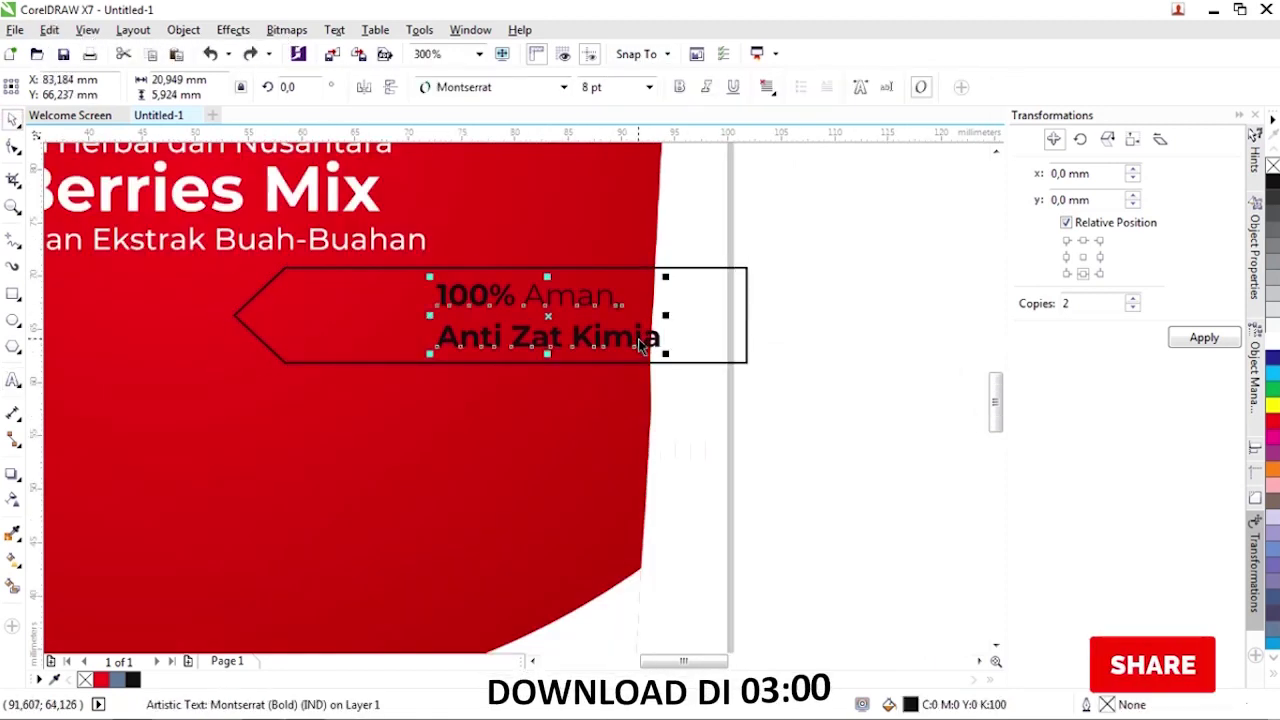
drag(628, 340, 606, 340)
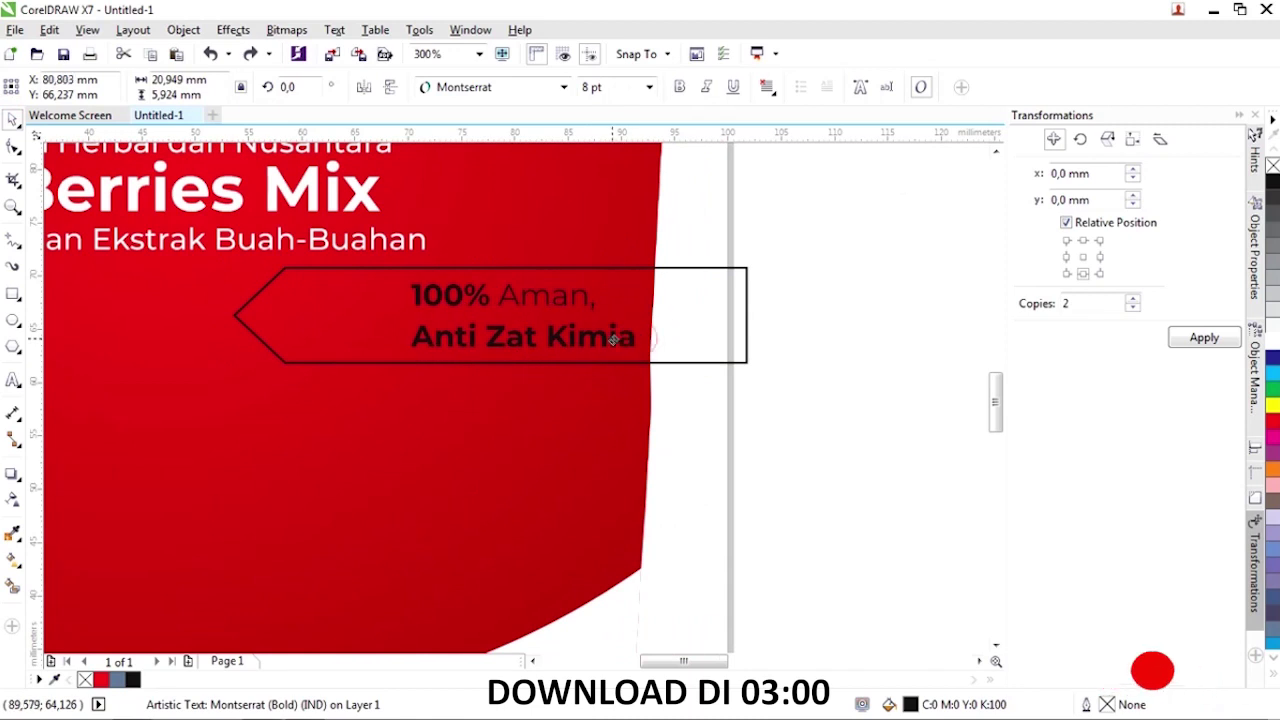
click(767, 87)
click(803, 171)
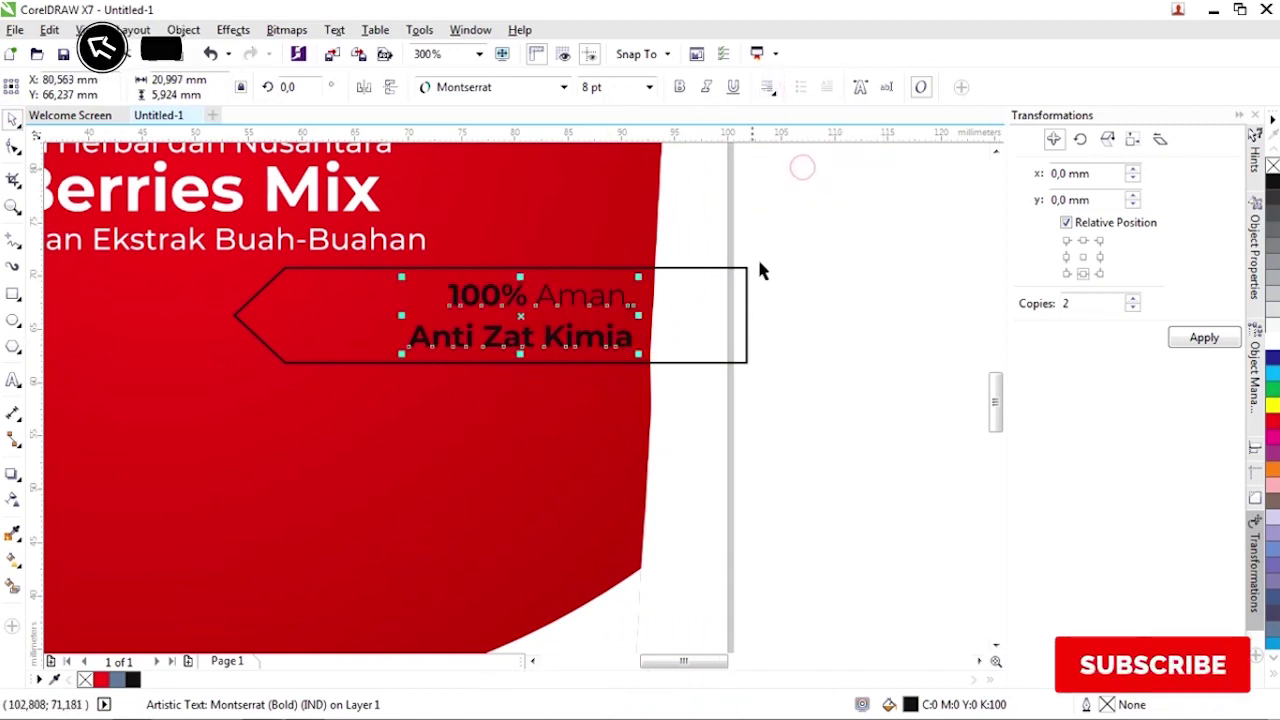
Move the arrow about 10 mm right, intersect it with the red pouch shape, and delete the original arrow.
click(706, 304)
drag(706, 304, 823, 294)
click(736, 328)
scroll(736, 326, down, 1)
click(743, 334)
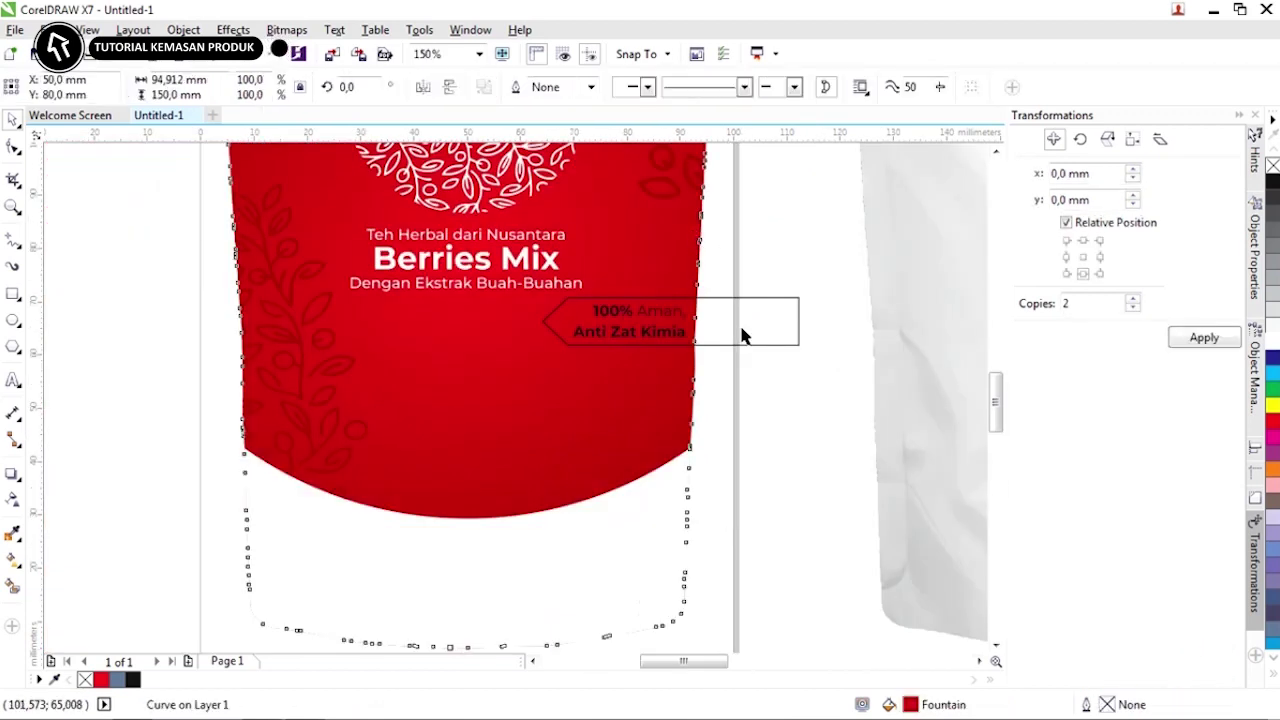
scroll(743, 334, up, 1)
shift+click(778, 296)
click(570, 87)
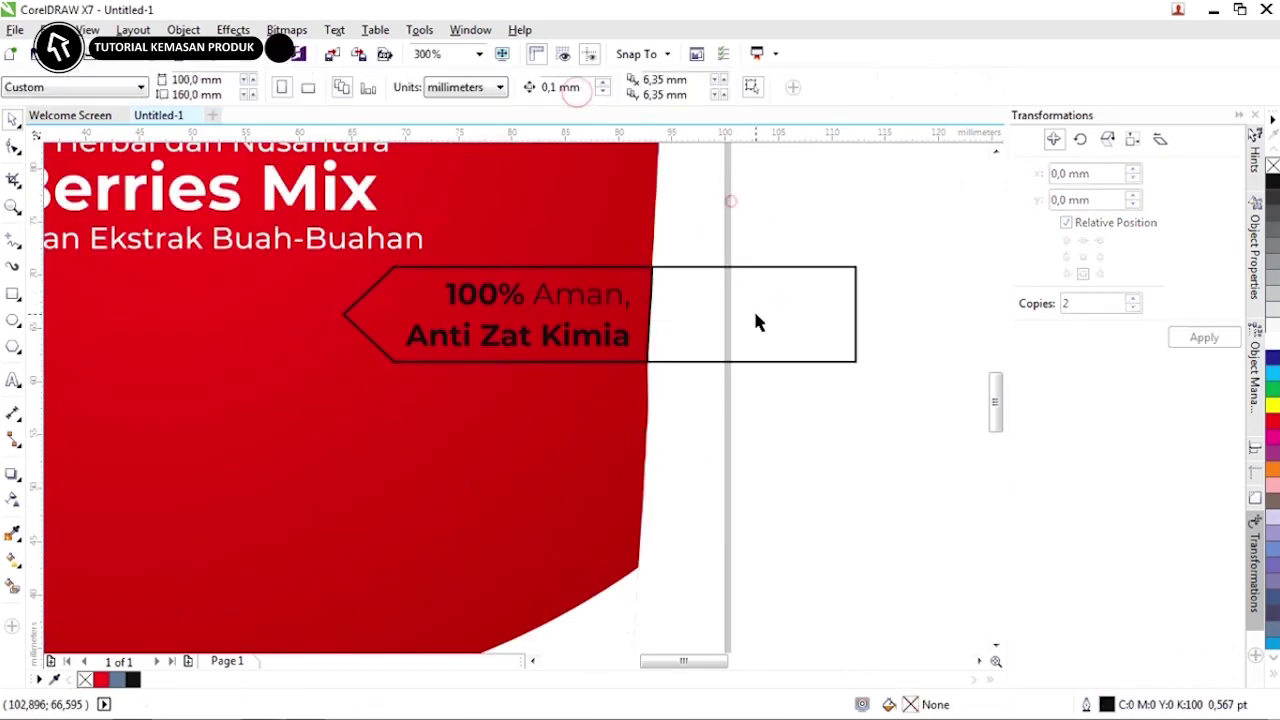
click(753, 308)
key(Delete)
Bring the badge text in front of the tag and fill the trimmed arrow tag red.
click(606, 342)
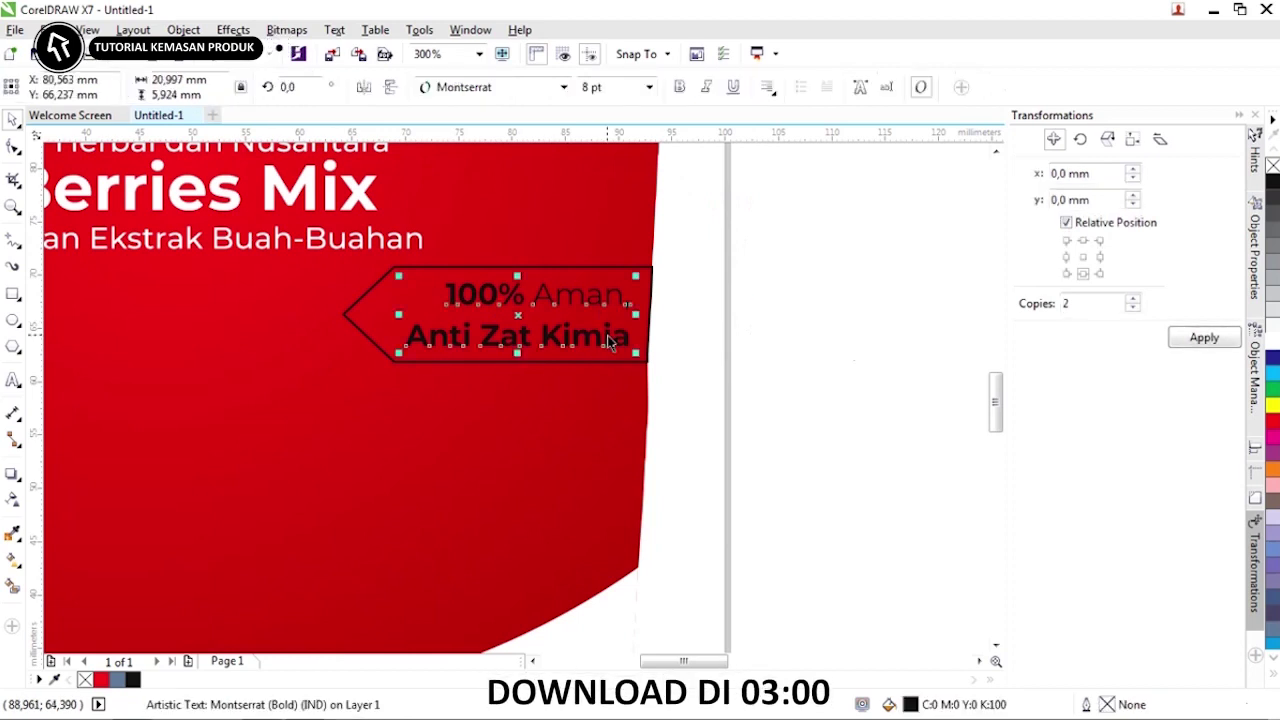
right_click(608, 342)
mouse_move(672, 553)
click(925, 524)
click(671, 314)
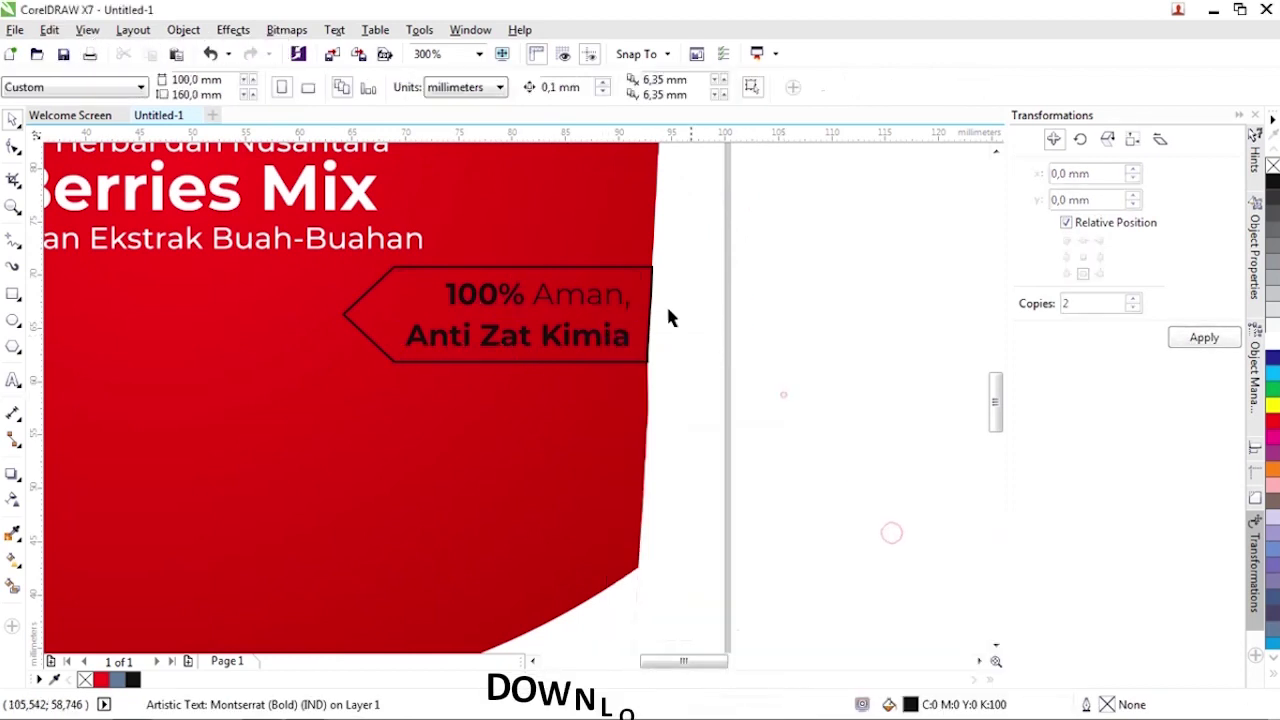
click(340, 308)
click(104, 679)
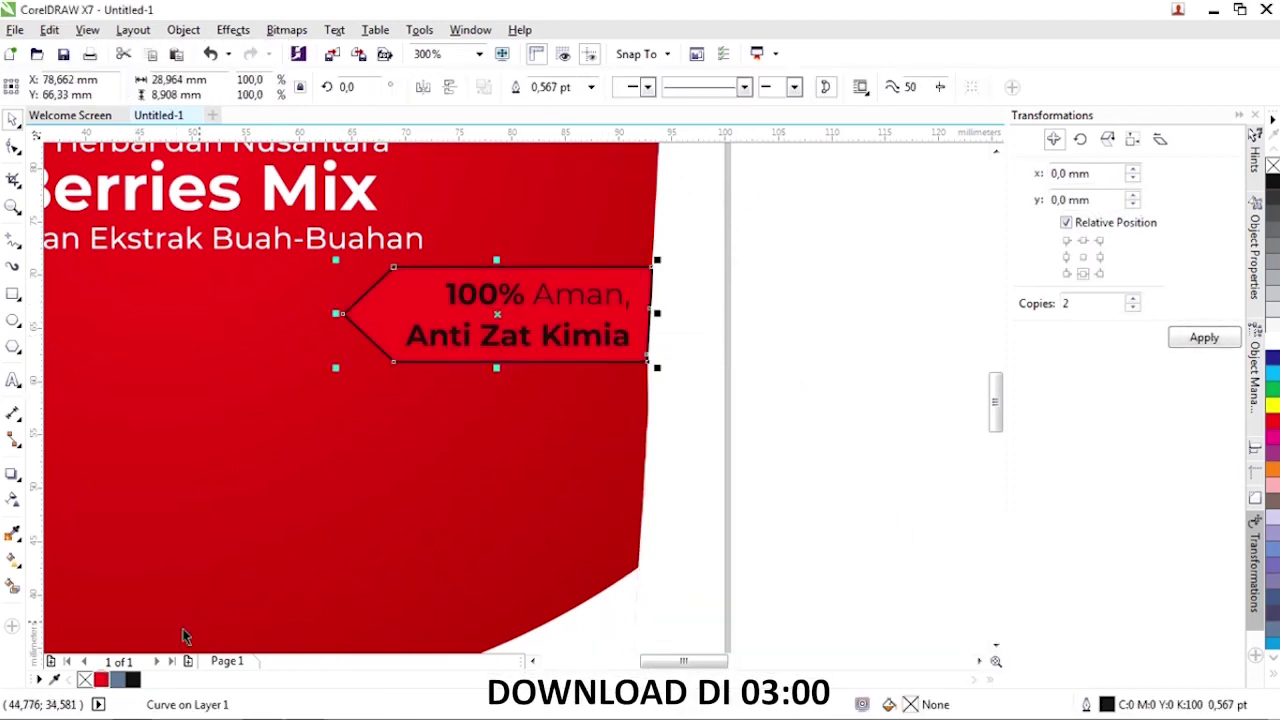
Darken the tag's red fill by setting K to 35.
double_click(910, 704)
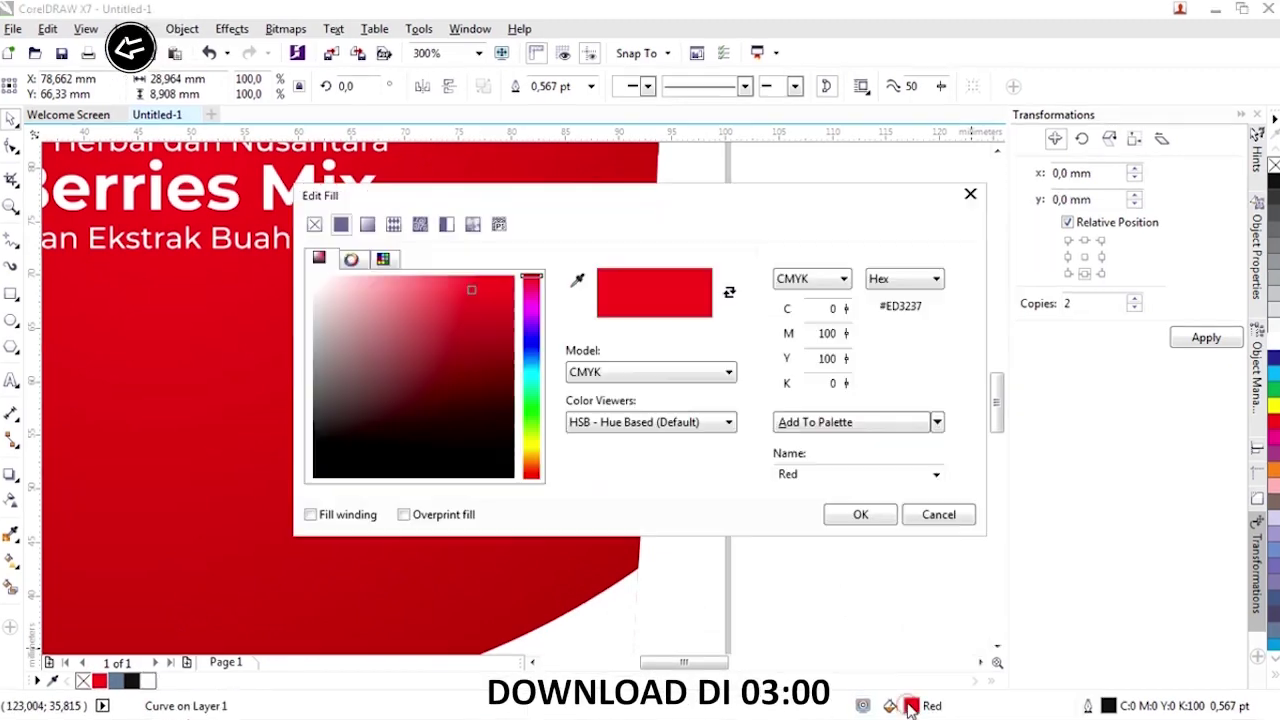
double_click(749, 374)
text(35)
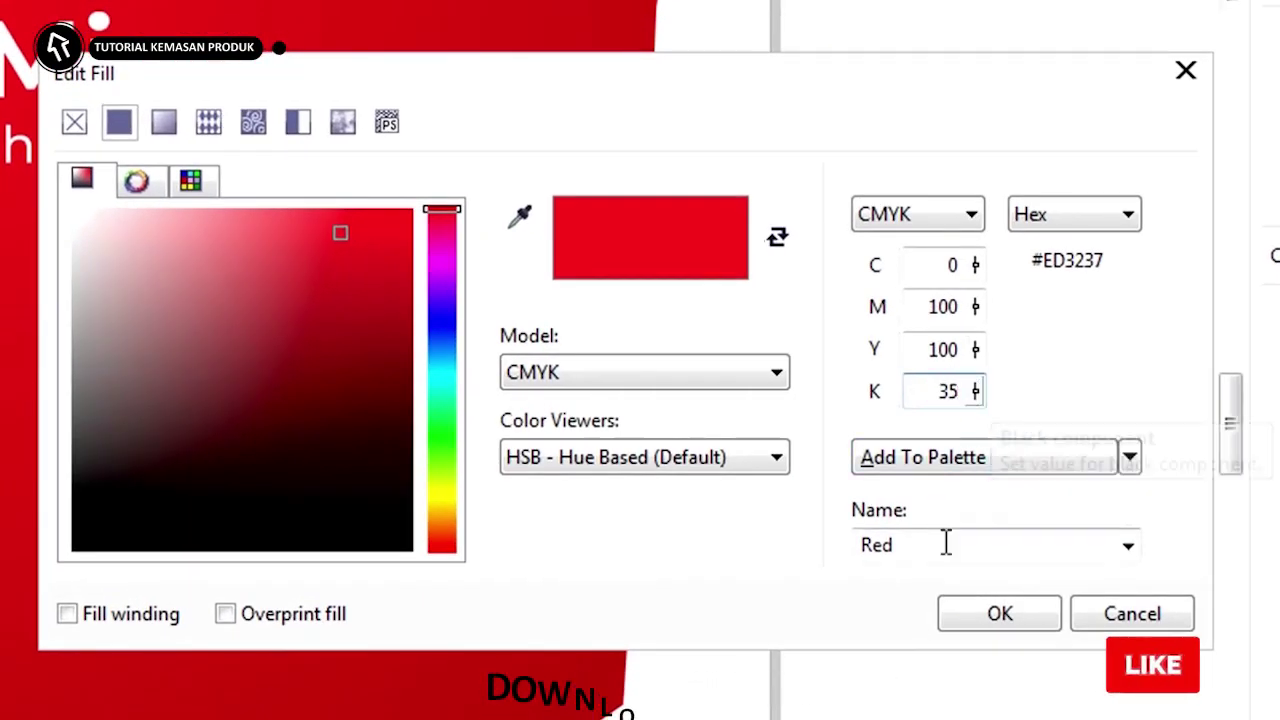
click(926, 349)
click(1000, 613)
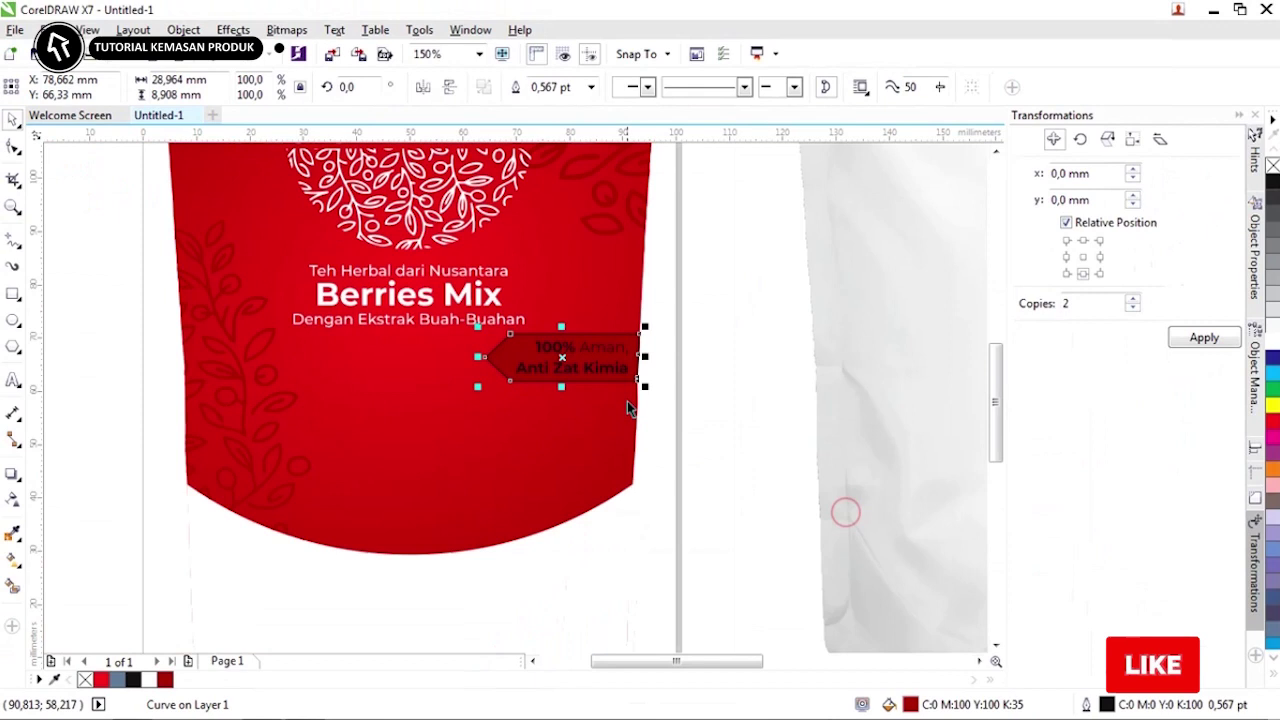
key(Escape)
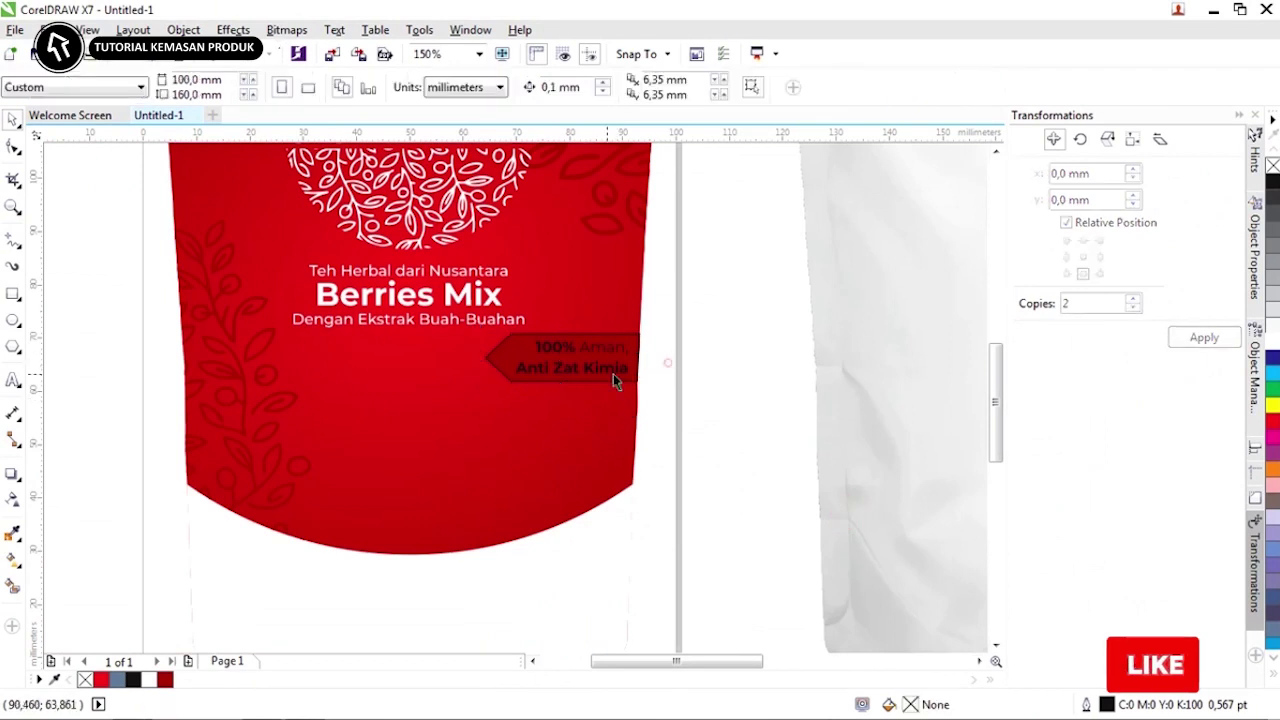
Remove the tag's outline and group the tag with its text.
scroll(590, 376, up, 3)
click(569, 344)
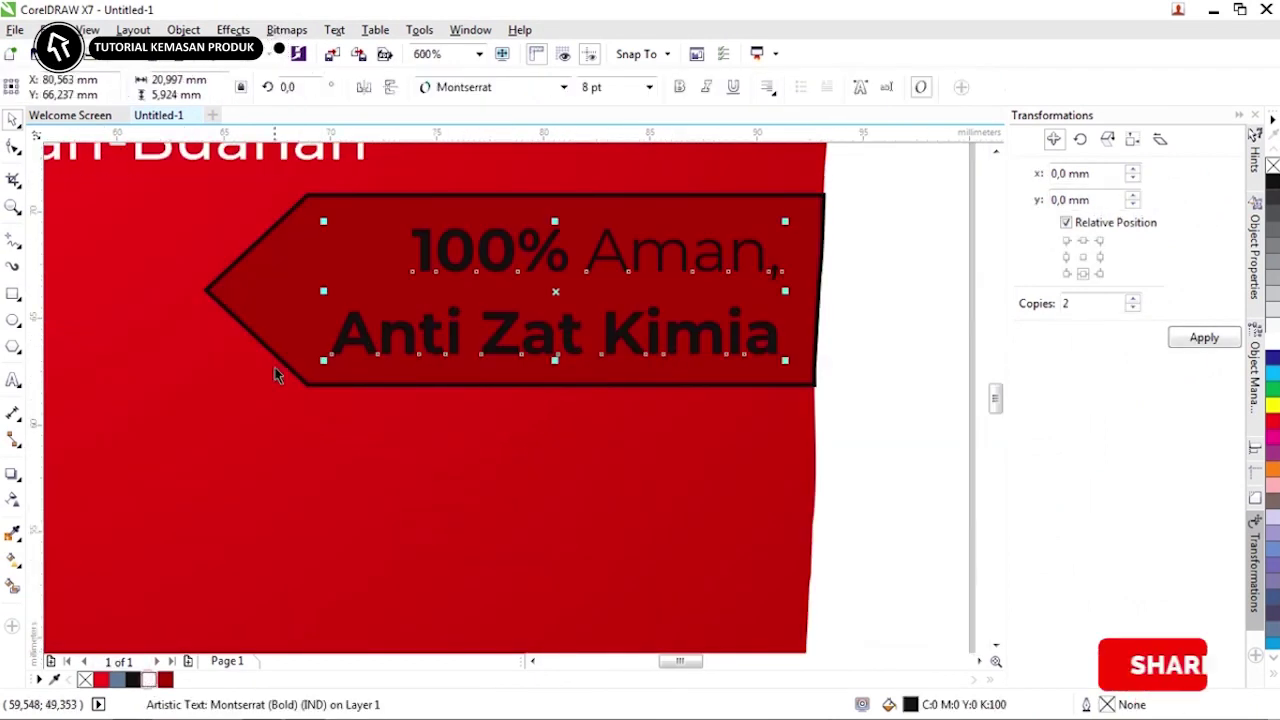
click(280, 340)
right_click(85, 679)
scroll(618, 400, down, 3)
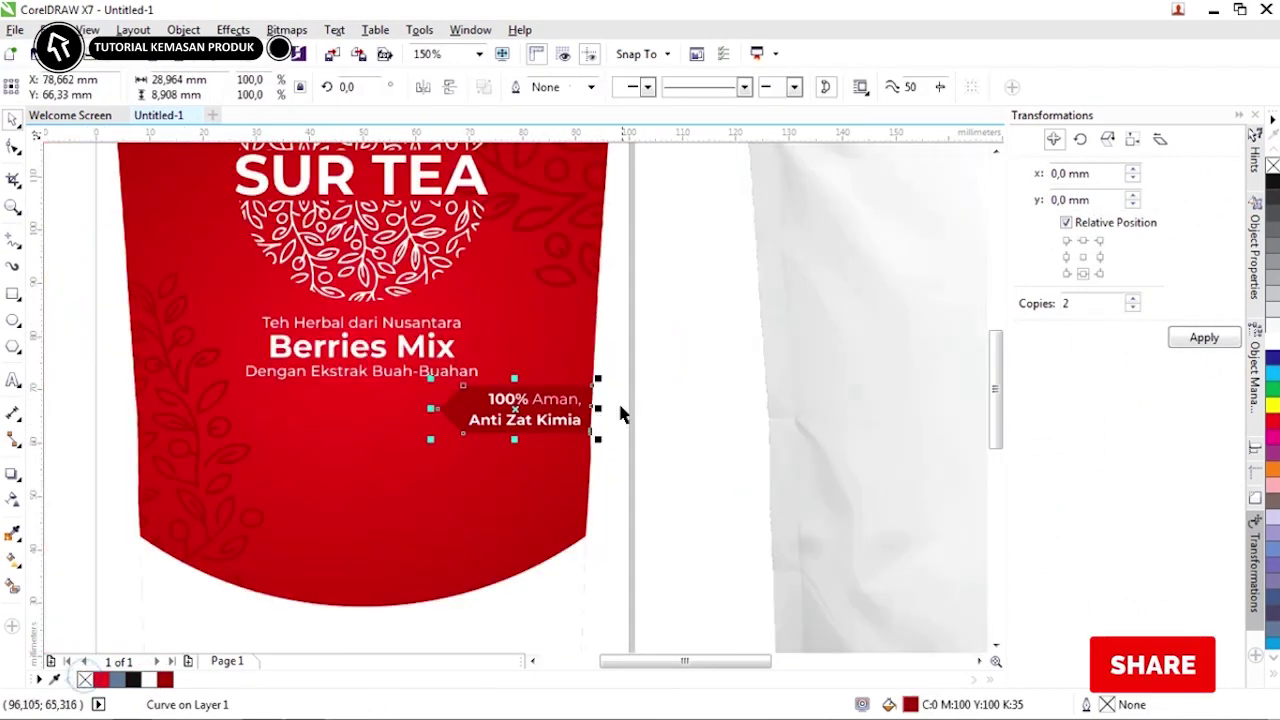
drag(652, 365, 462, 471)
key(ctrl+g)
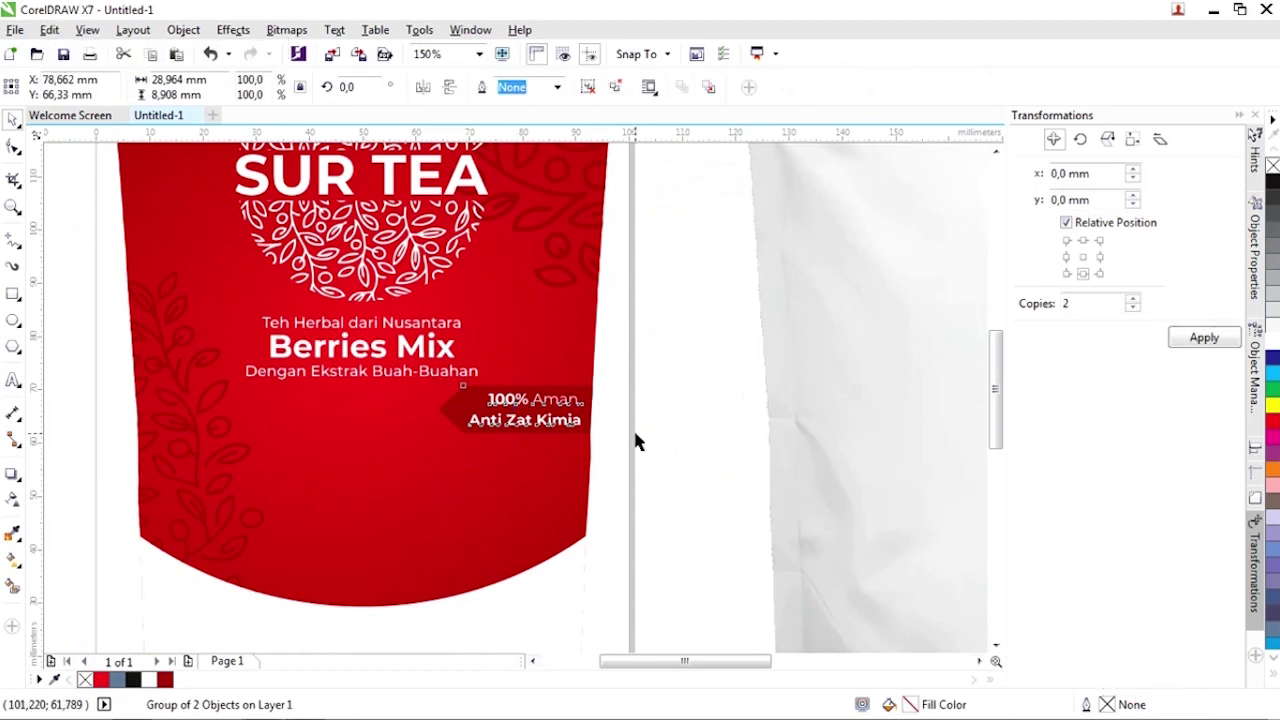
click(634, 440)
Move the netto and contact text below the pouch.
scroll(634, 440, down, 3)
scroll(534, 562, up, 1)
scroll(462, 446, down, 1)
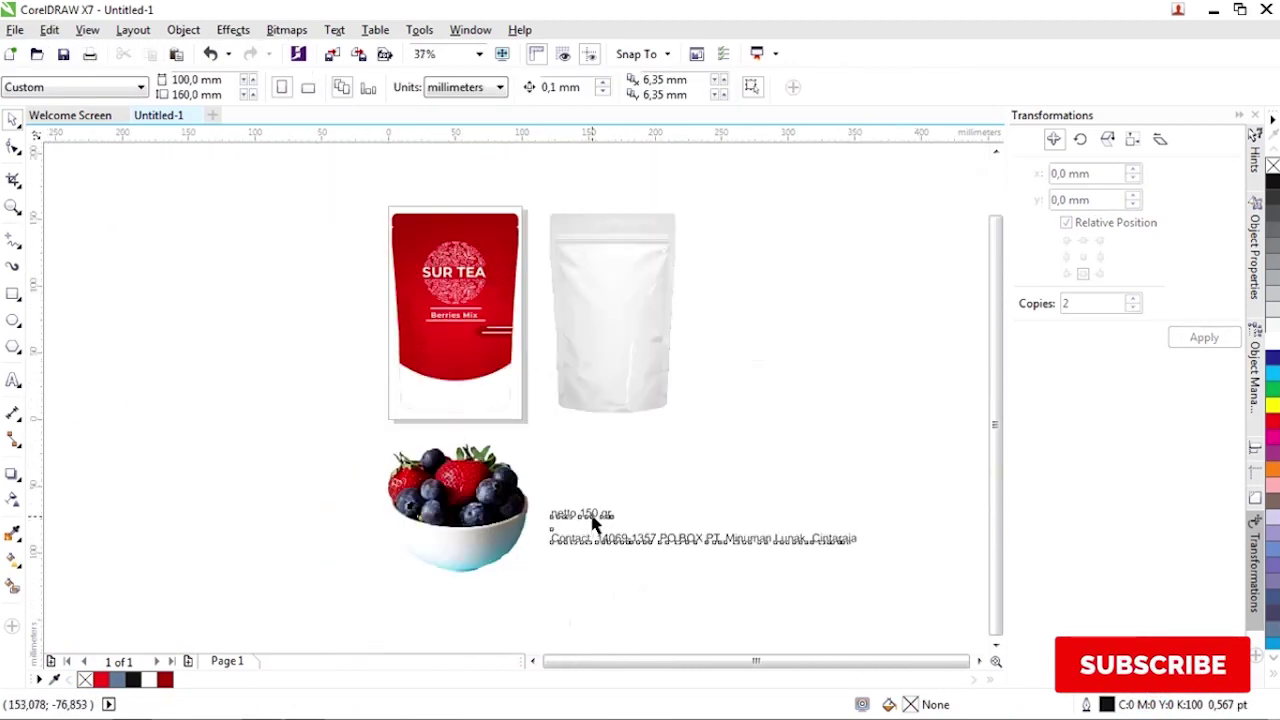
drag(593, 524, 455, 399)
Set the Netto 150 gr line to 8 pt and position it on the pouch.
scroll(455, 399, up, 1)
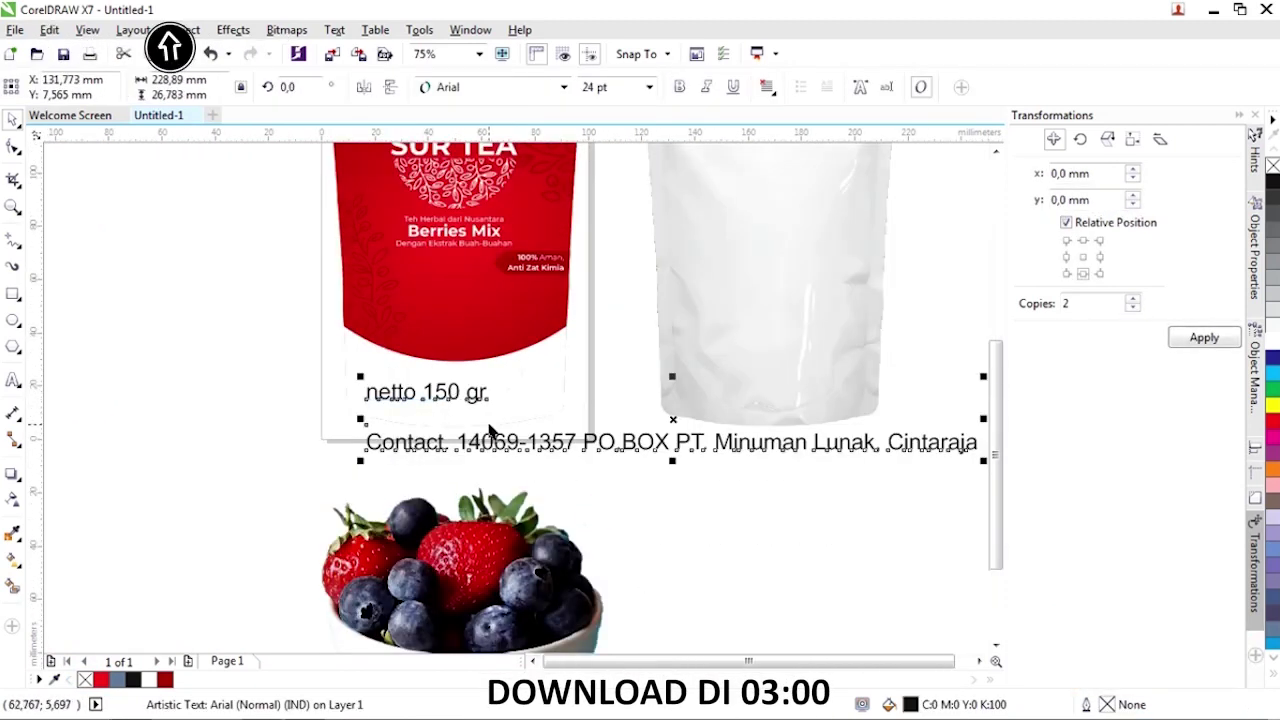
click(470, 395)
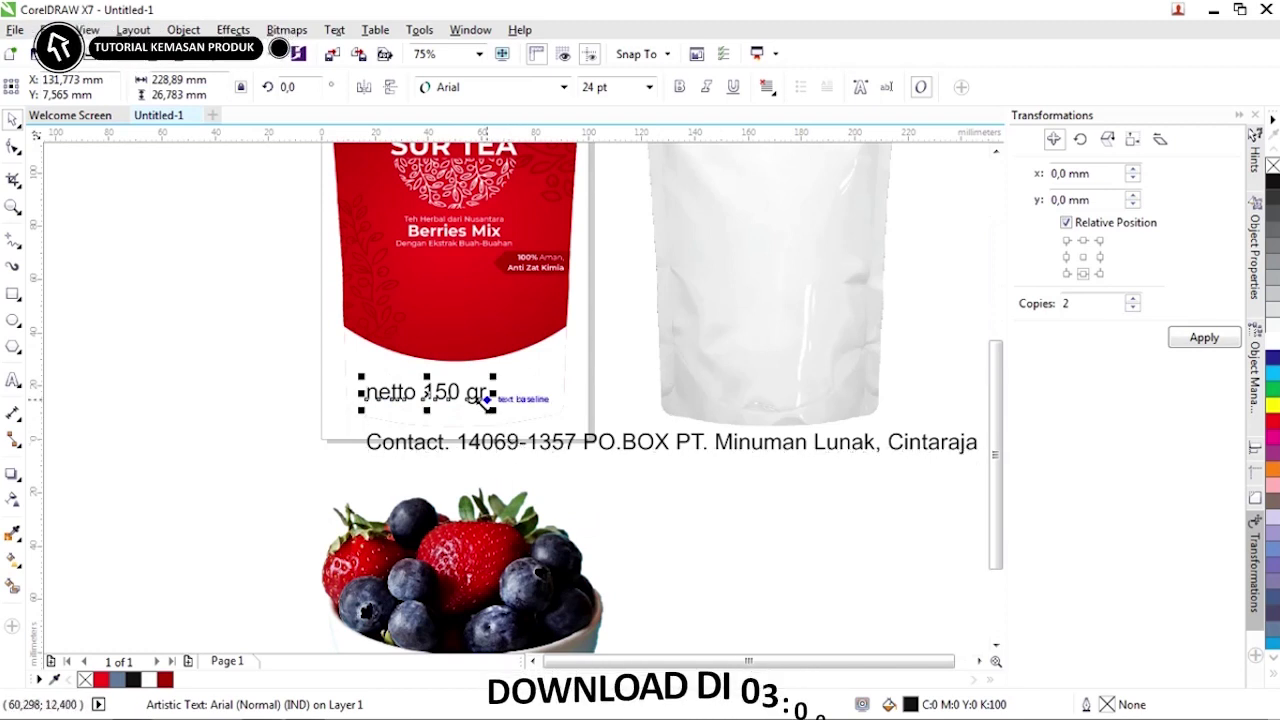
scroll(480, 412, up, 1)
drag(485, 397, 590, 360)
scroll(589, 363, up, 1)
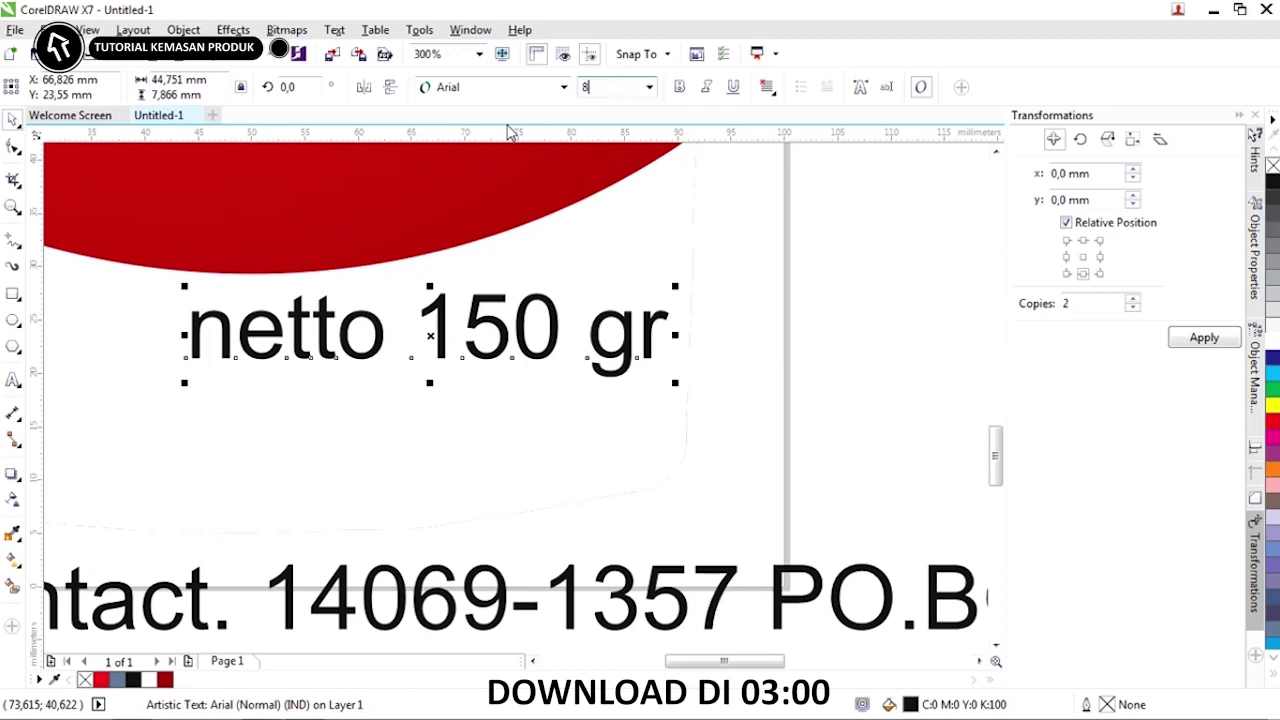
key(Return)
drag(272, 356, 538, 416)
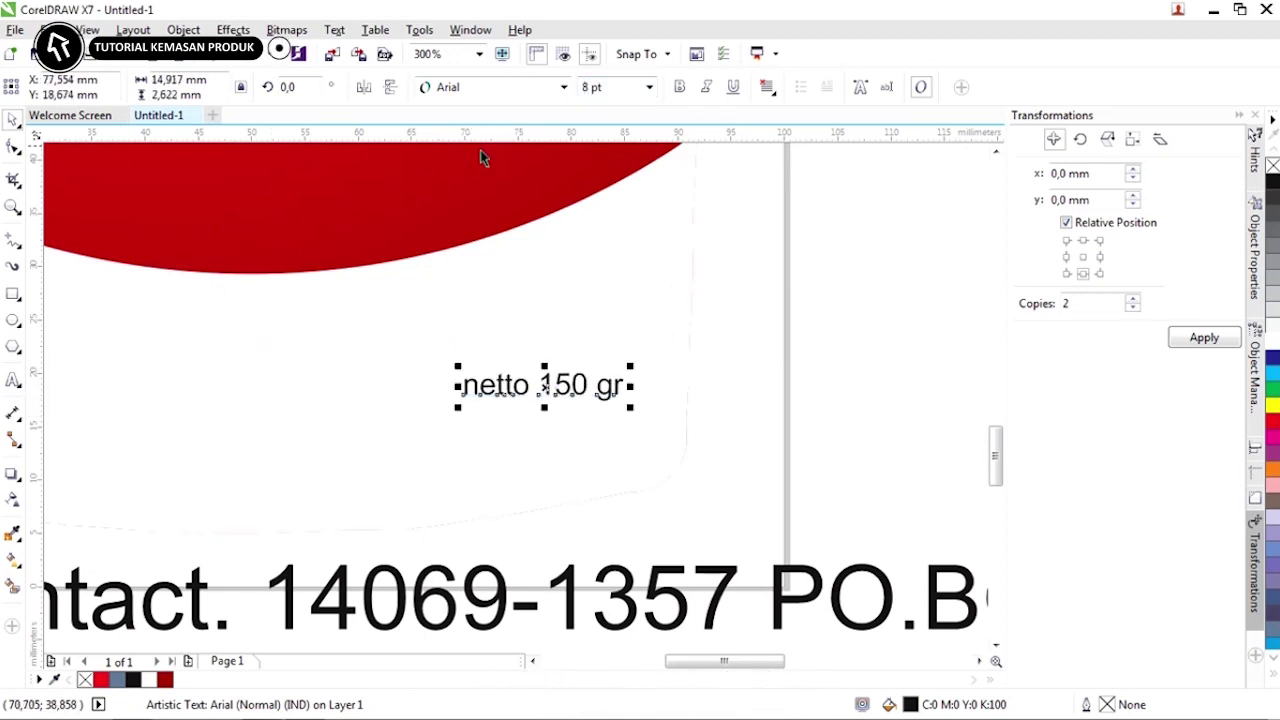
Set the netto text to Montserrat bold, capitalise it to Netto, and keep that word regular weight.
click(480, 87)
click(470, 134)
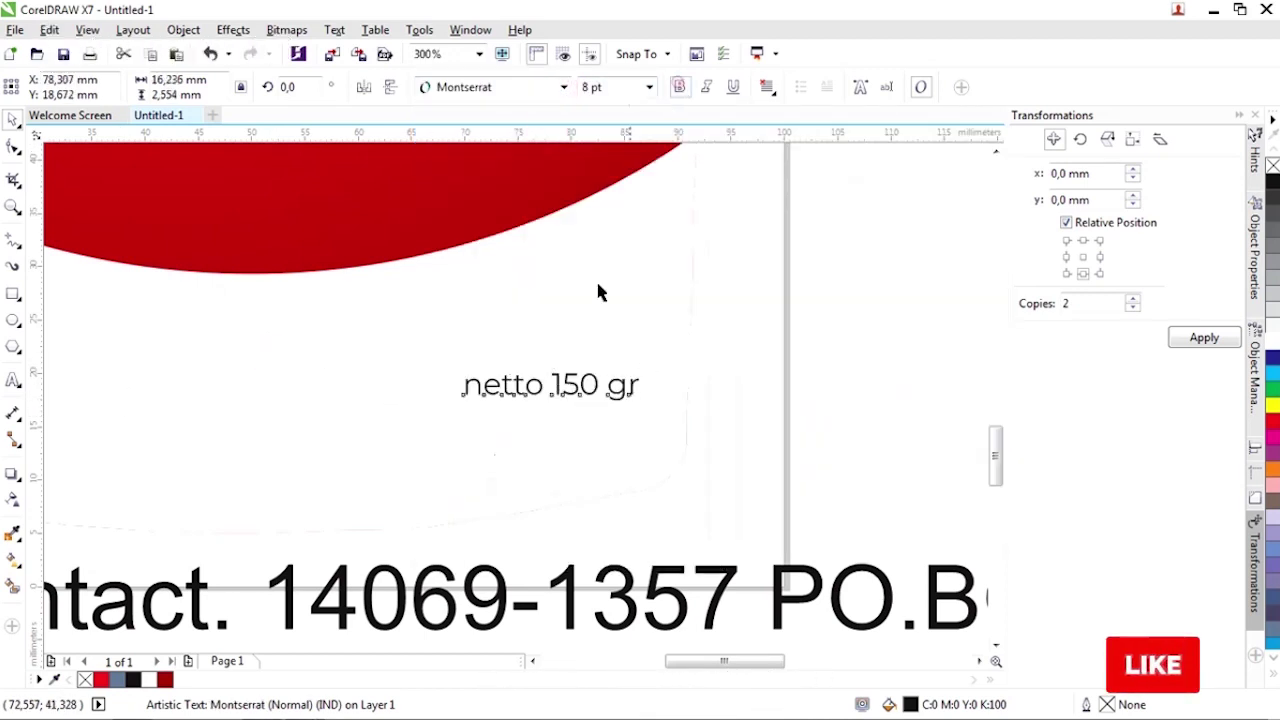
click(679, 87)
scroll(550, 385, up, 2)
drag(544, 385, 353, 406)
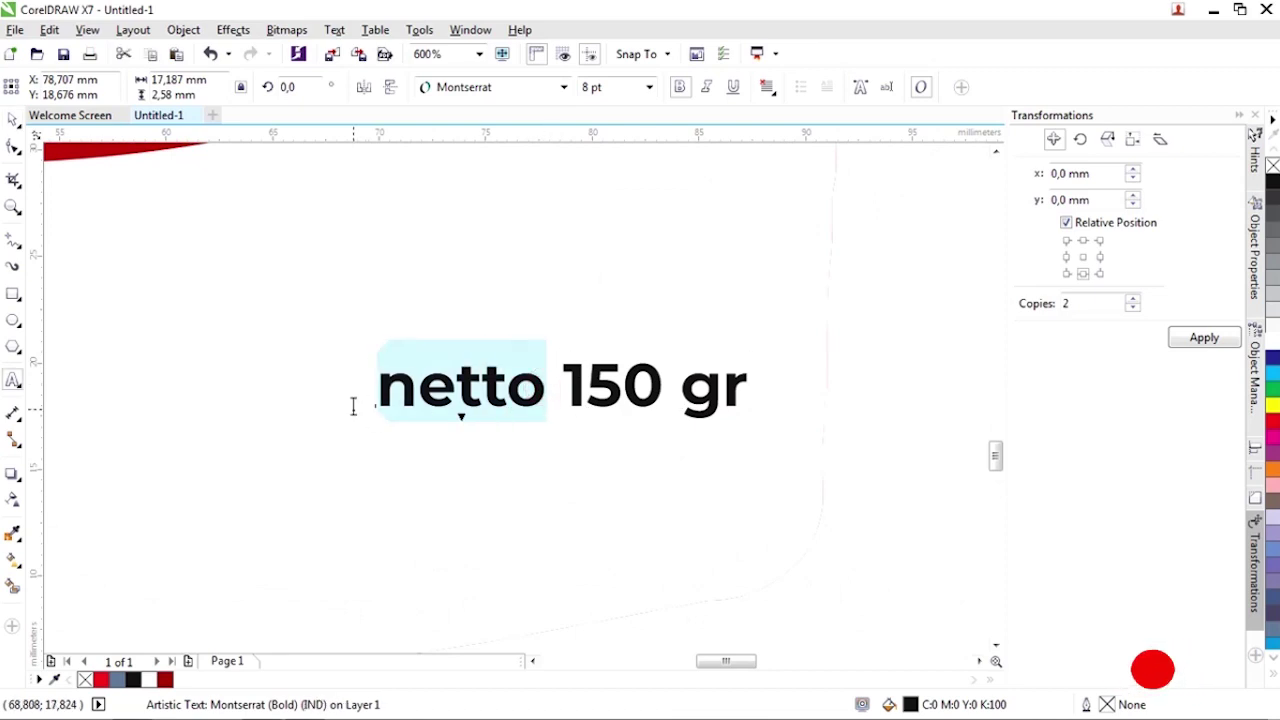
key(shift+F3)
click(530, 431)
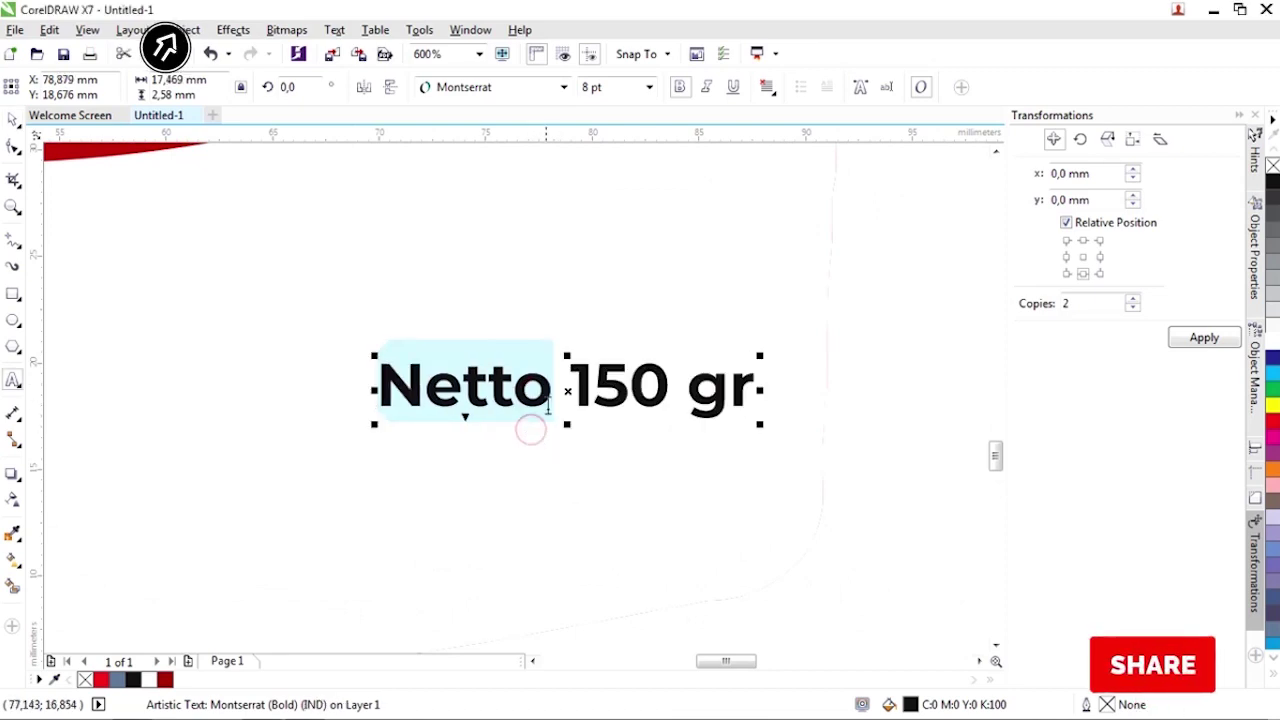
click(679, 87)
click(566, 382)
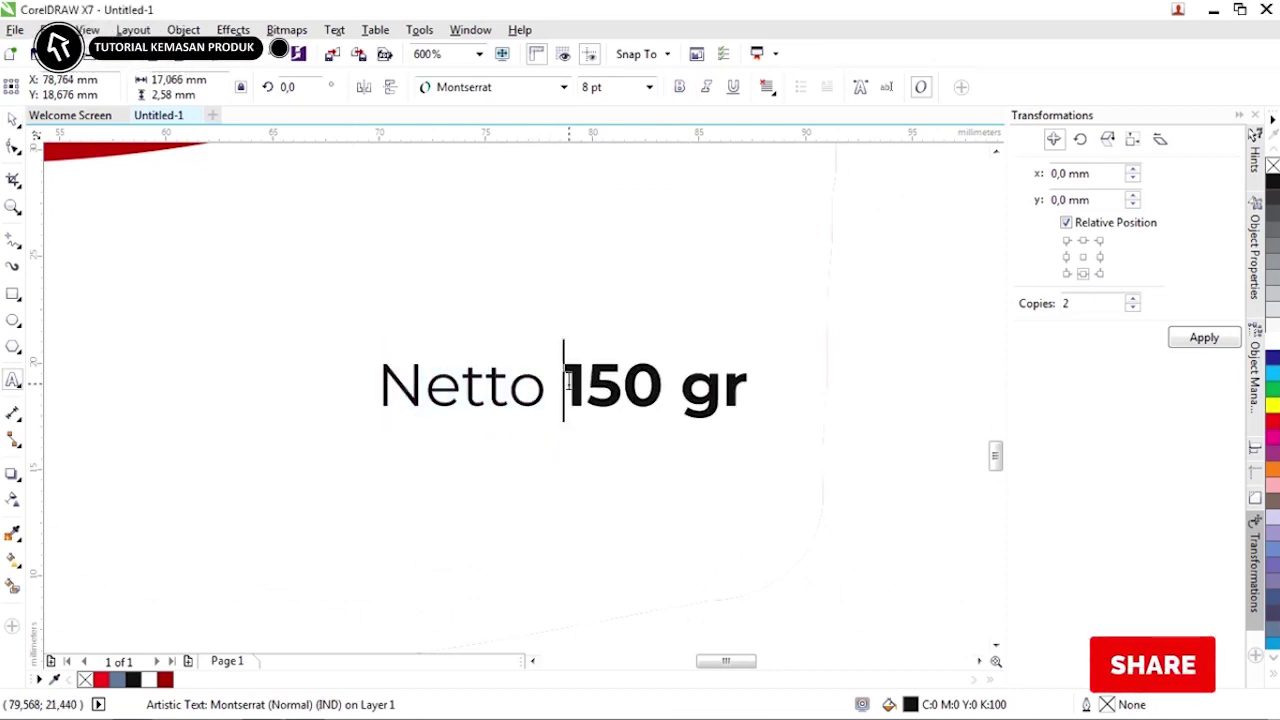
Set the contact line to Montserrat 8 pt and move it below Netto 150 gr.
scroll(549, 390, down, 5)
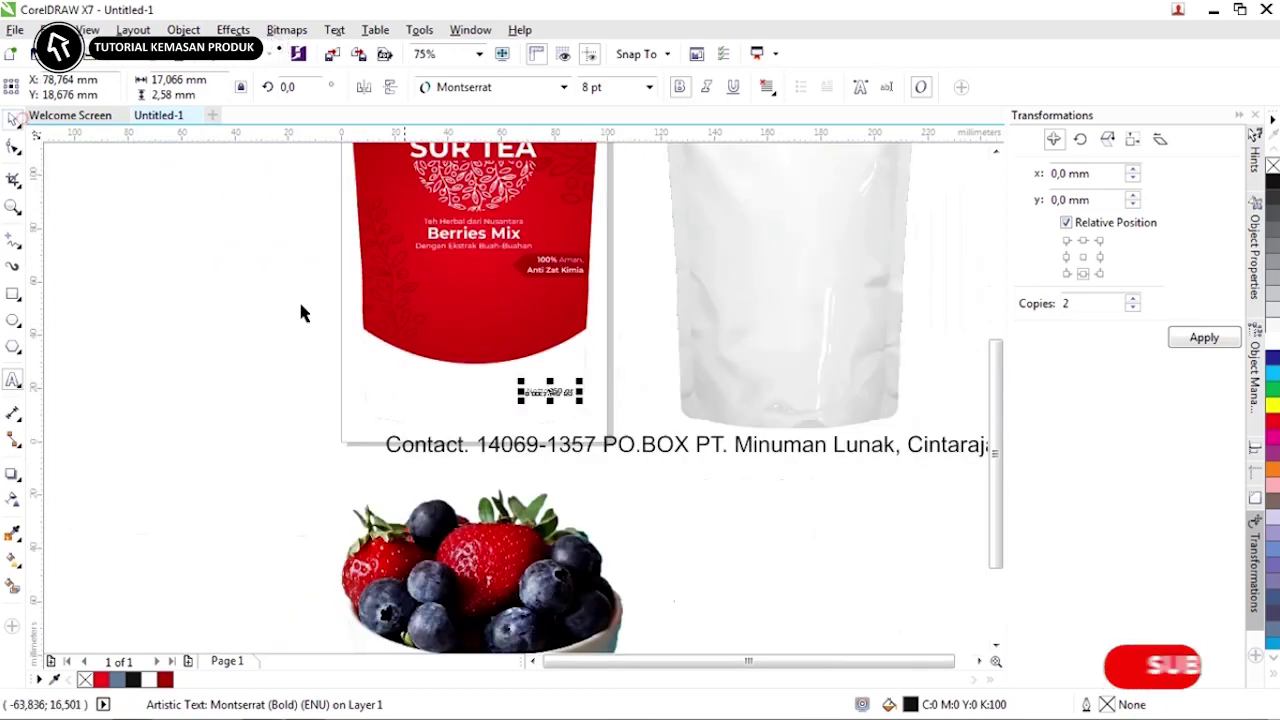
key(ctrl+space)
click(500, 443)
click(563, 87)
click(535, 131)
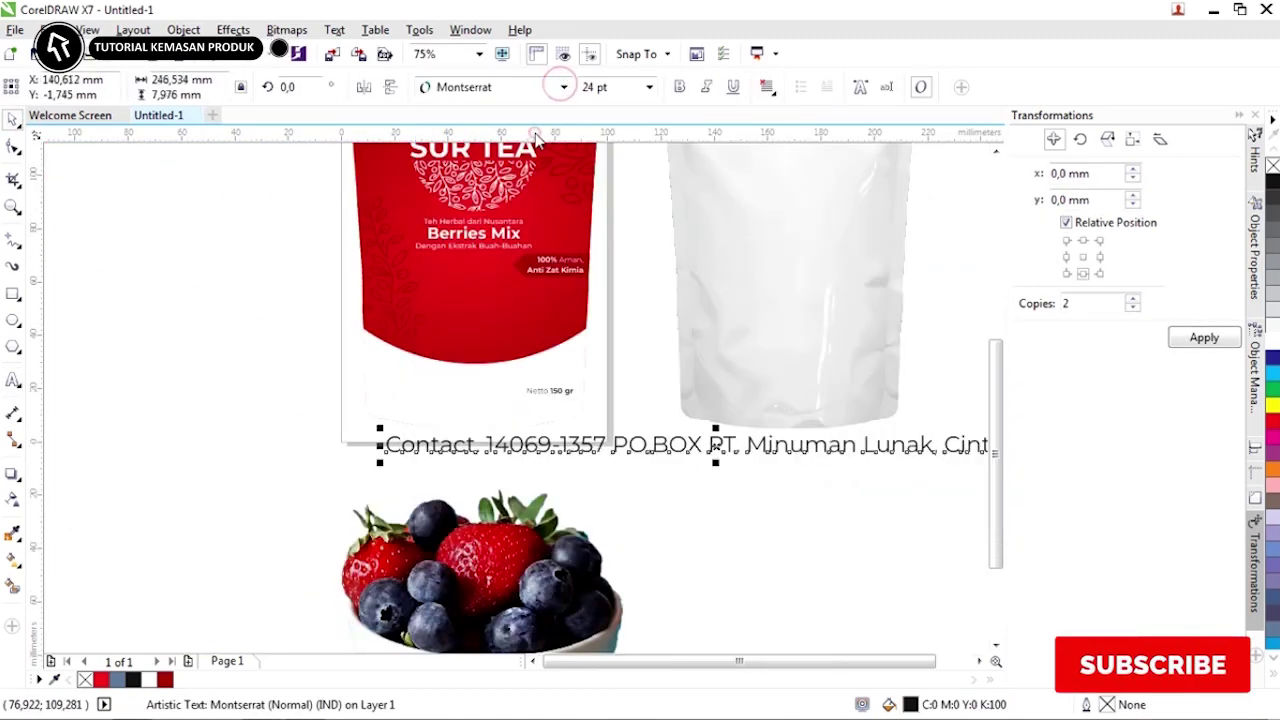
text(8)
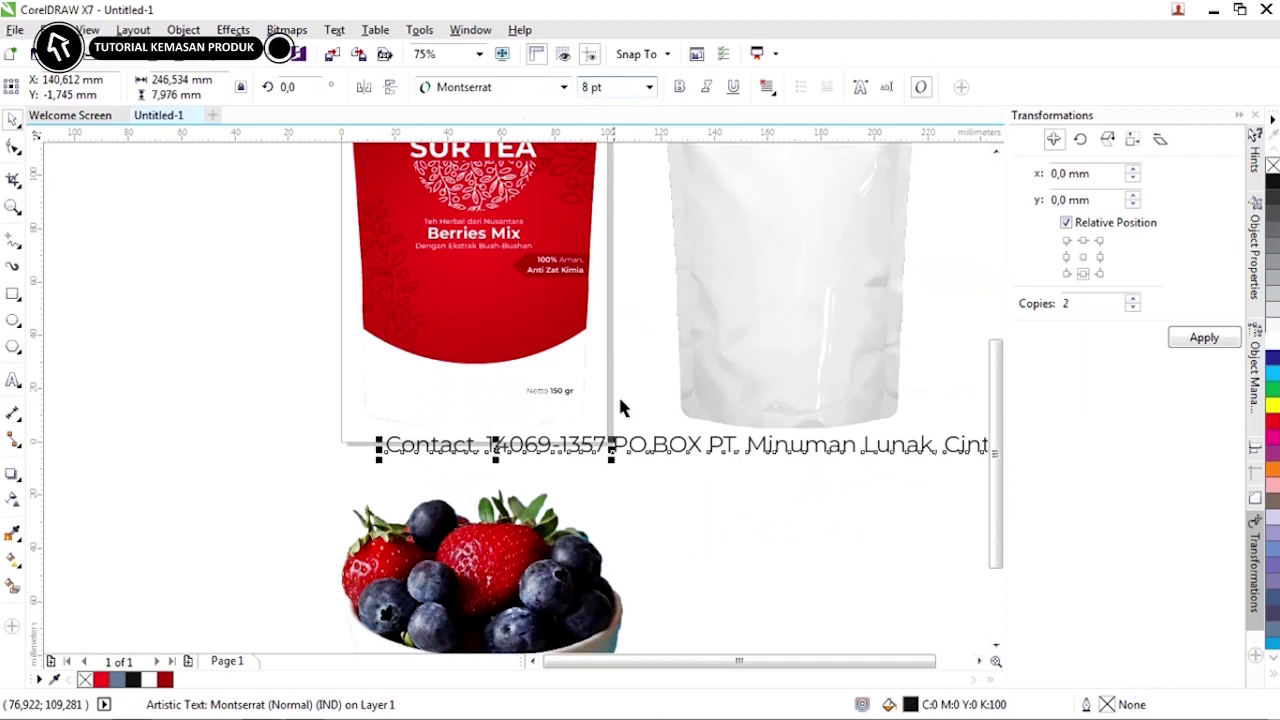
key(Return)
scroll(563, 449, up, 2)
drag(528, 448, 481, 375)
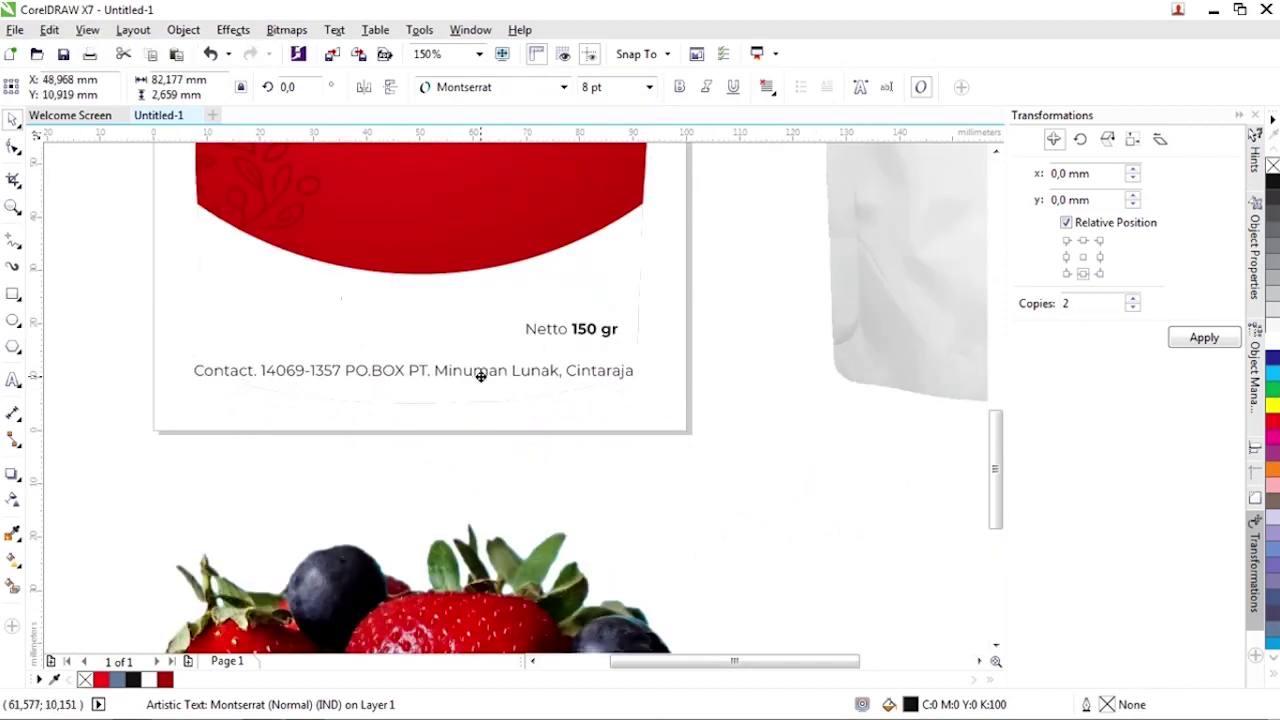
Shift the contact line slightly down and right.
scroll(481, 375, up, 1)
scroll(486, 371, down, 1)
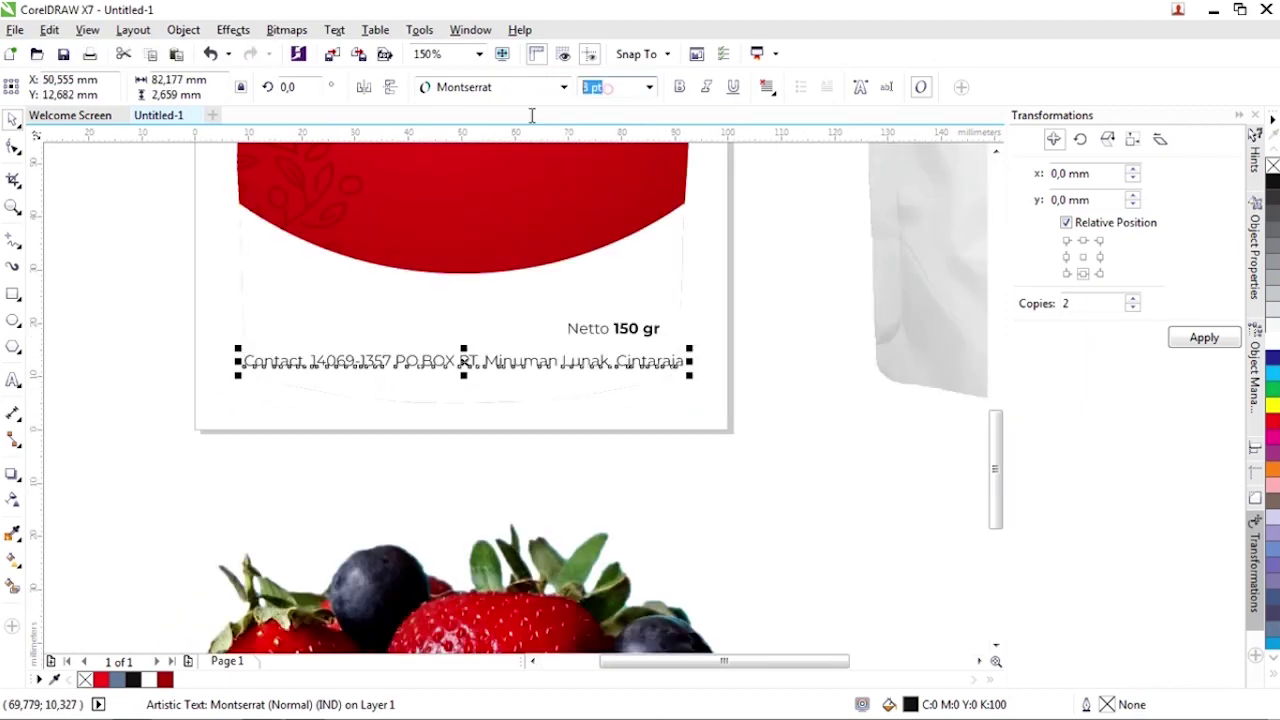
scroll(471, 334, up, 1)
click(443, 317)
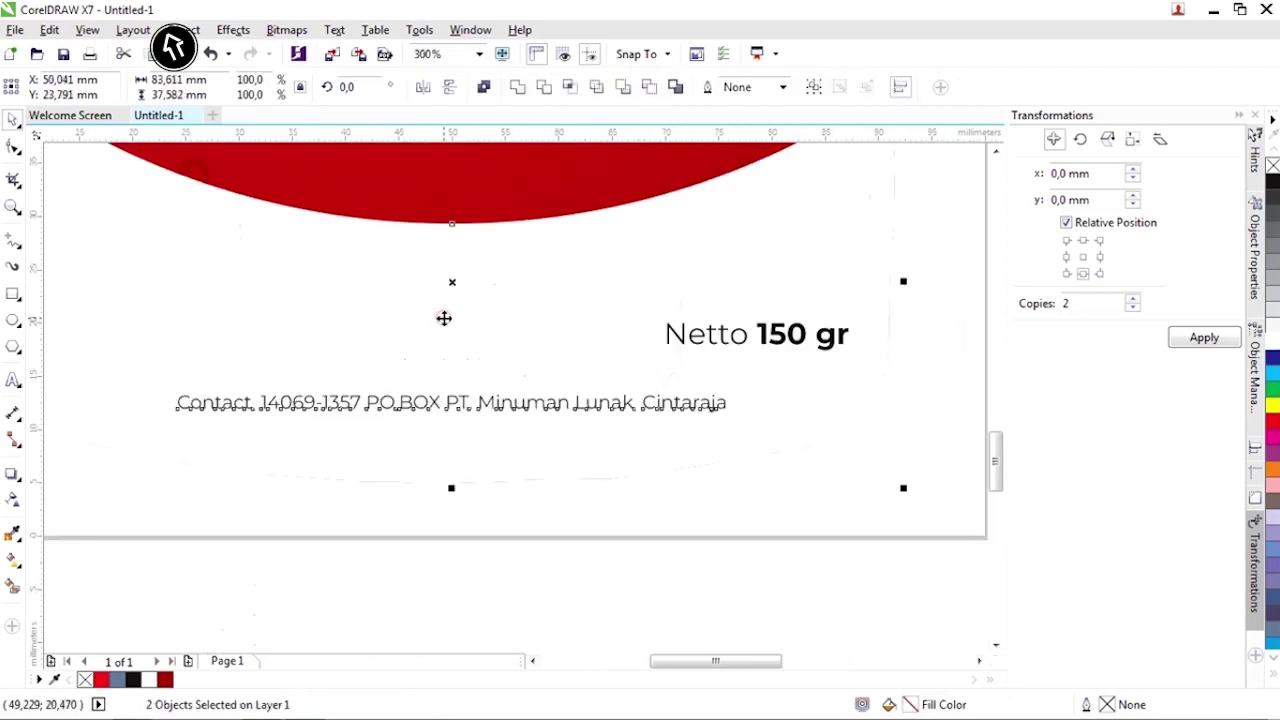
scroll(531, 486, down, 1)
click(532, 477)
scroll(518, 378, up, 1)
click(518, 375)
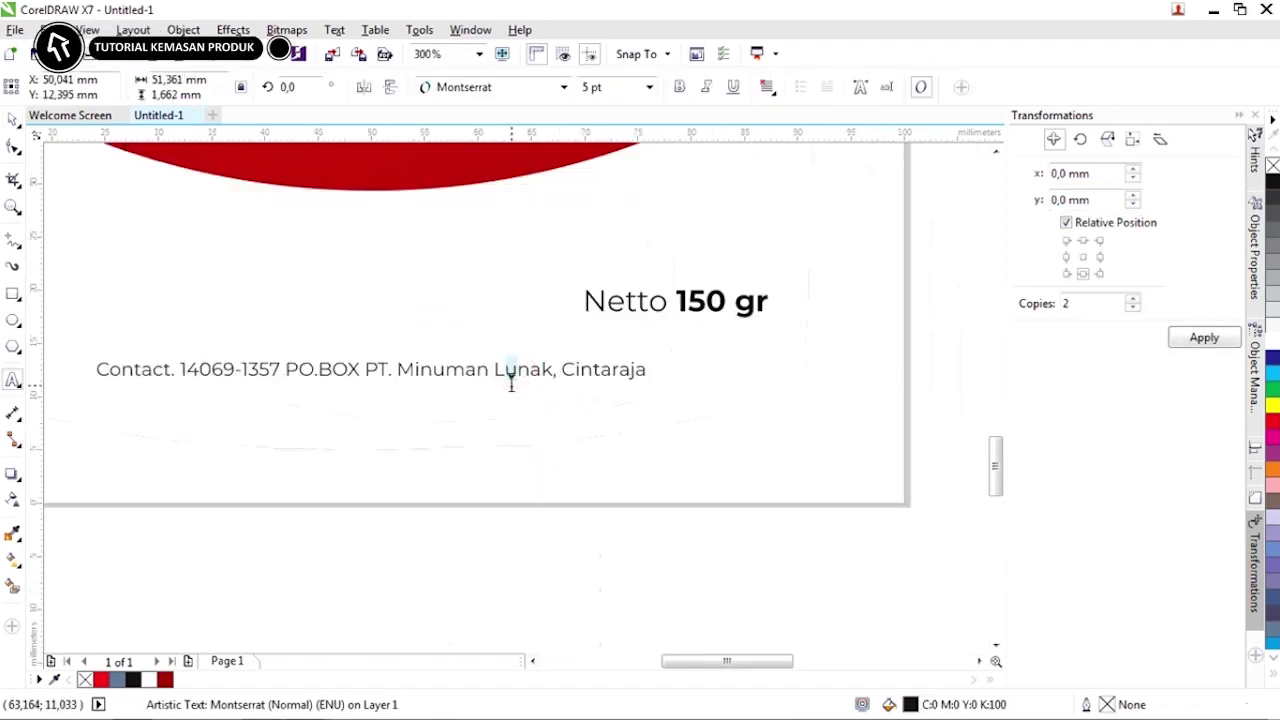
drag(366, 383, 372, 390)
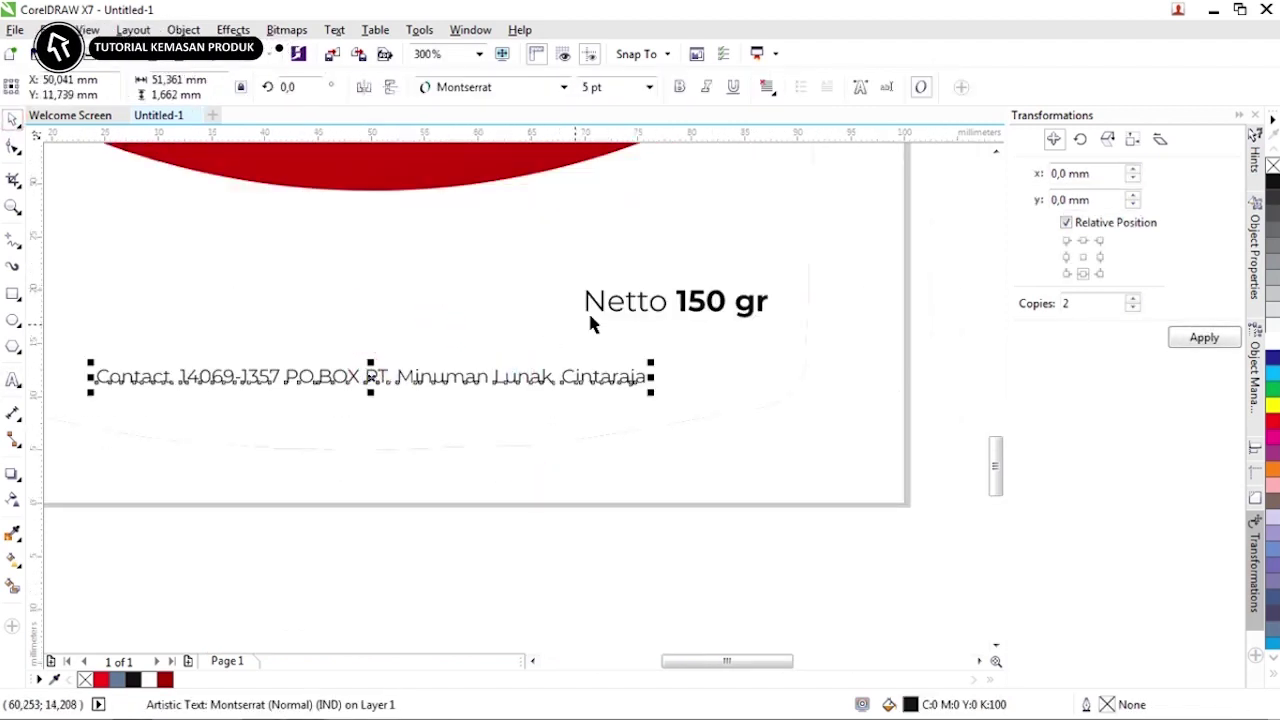
Group the contact line with the Netto 150 gr text and the red label shape.
shift+click(617, 308)
scroll(610, 395, down, 3)
scroll(639, 291, up, 3)
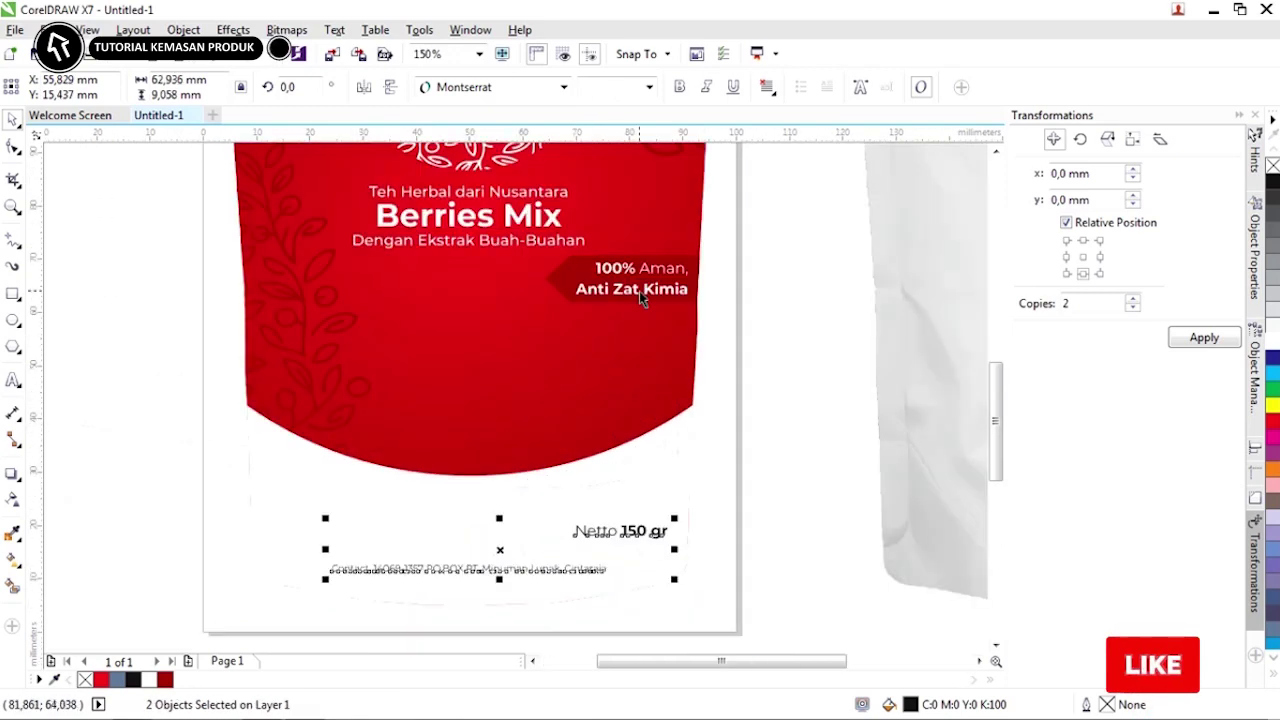
shift+click(636, 298)
scroll(636, 298, down, 1)
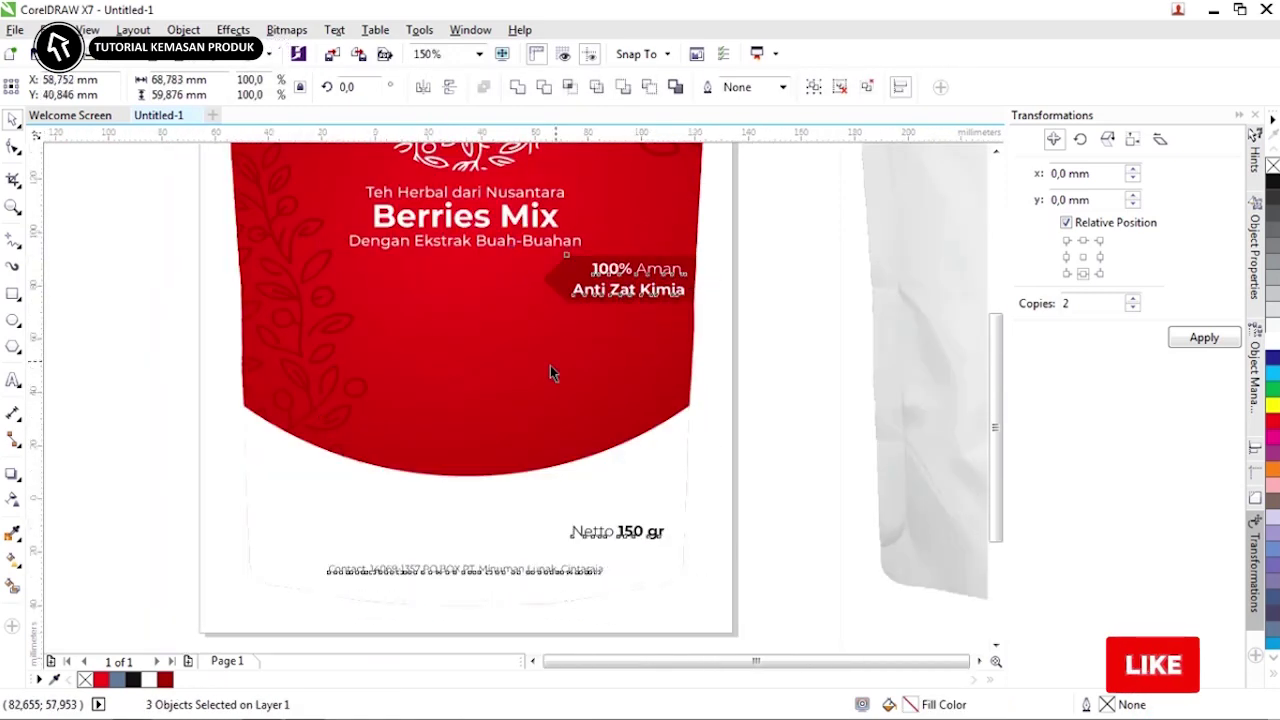
scroll(560, 390, down, 2)
key(ctrl+g)
click(608, 451)
scroll(600, 456, up, 1)
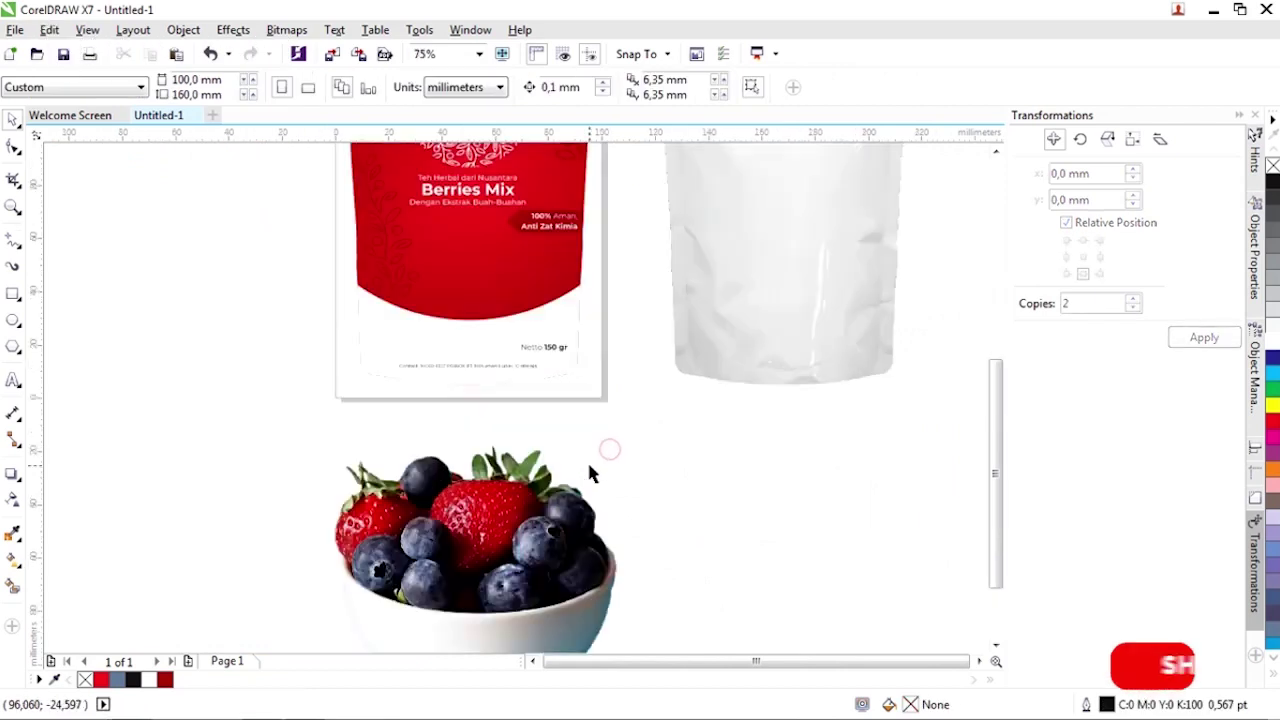
Move the berry bowl photo up onto the label and bring it to the front.
click(589, 471)
drag(535, 561, 523, 356)
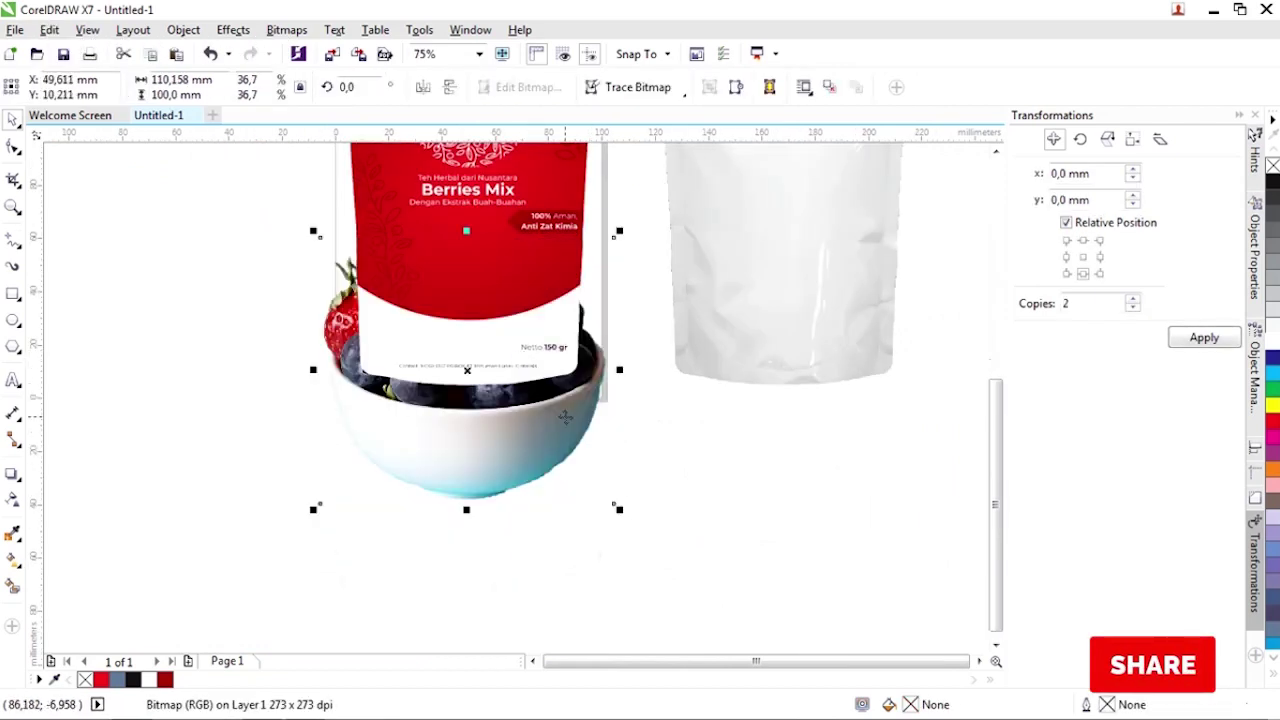
key(shift+Page_Up)
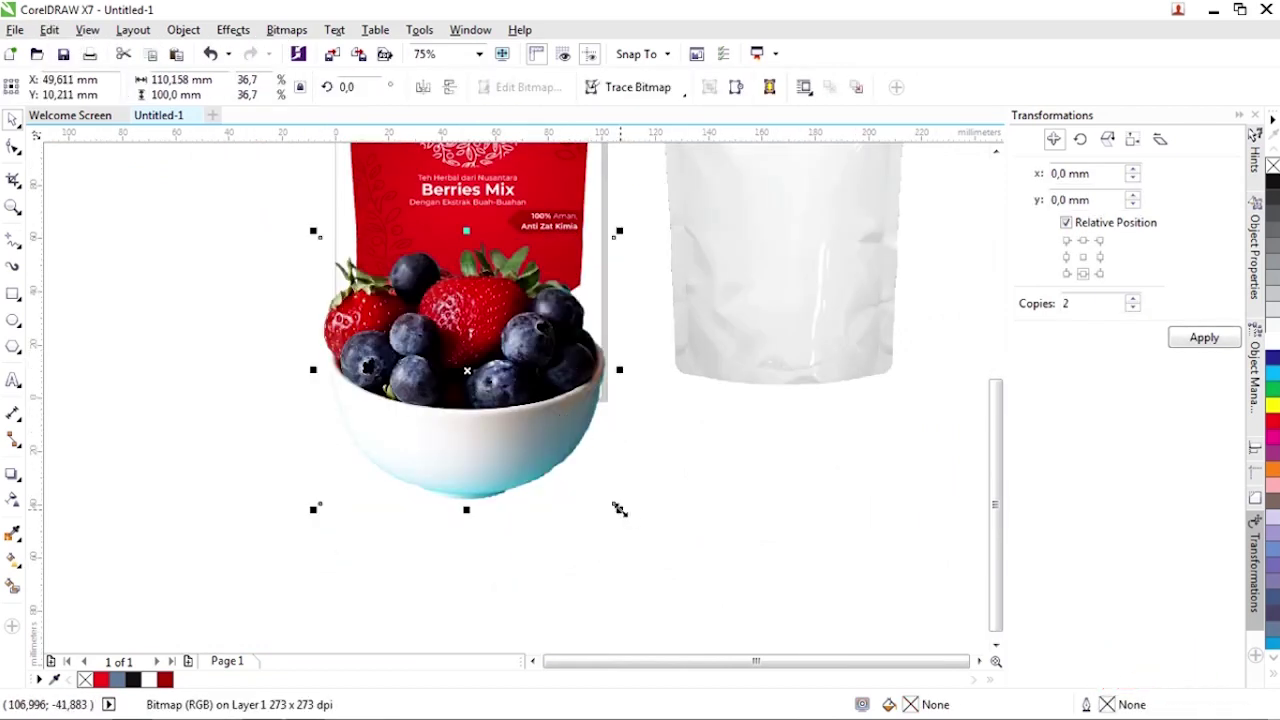
Scale the bowl photo to about 44 × 40 mm and place it on the red band.
drag(619, 509, 532, 426)
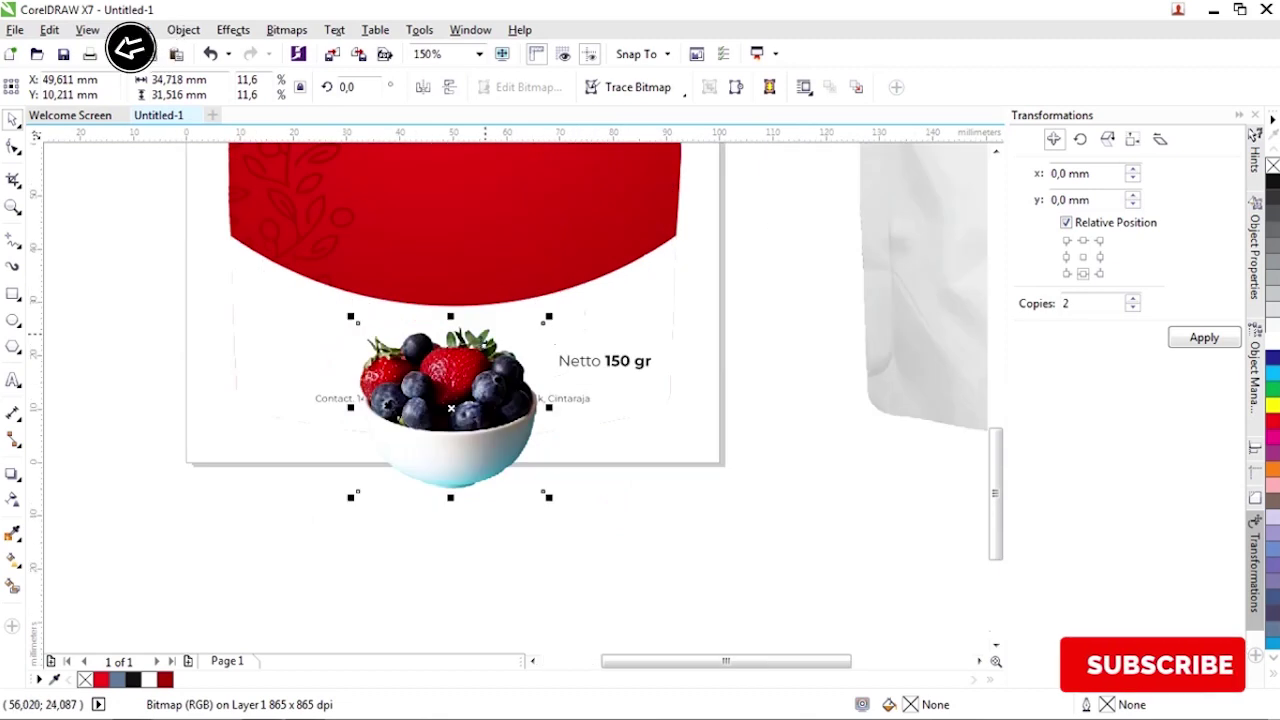
drag(443, 418, 450, 261)
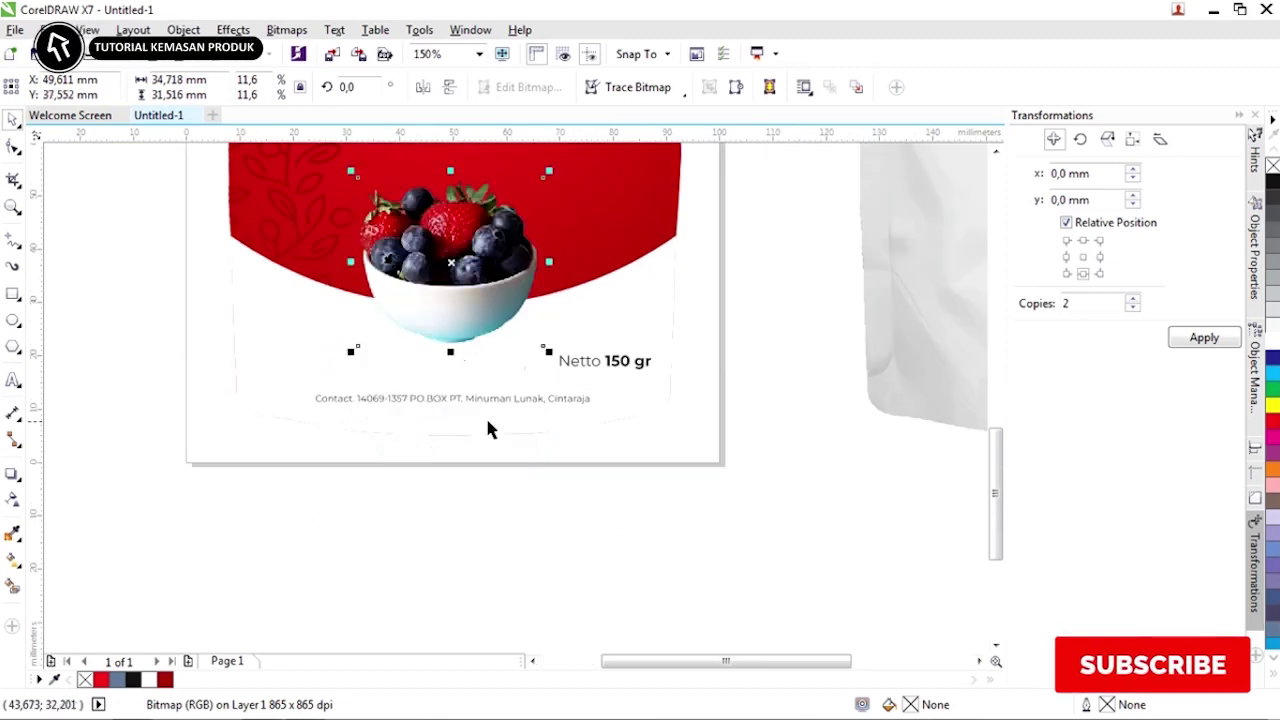
scroll(488, 428, down, 2)
scroll(548, 289, up, 2)
drag(545, 289, 588, 243)
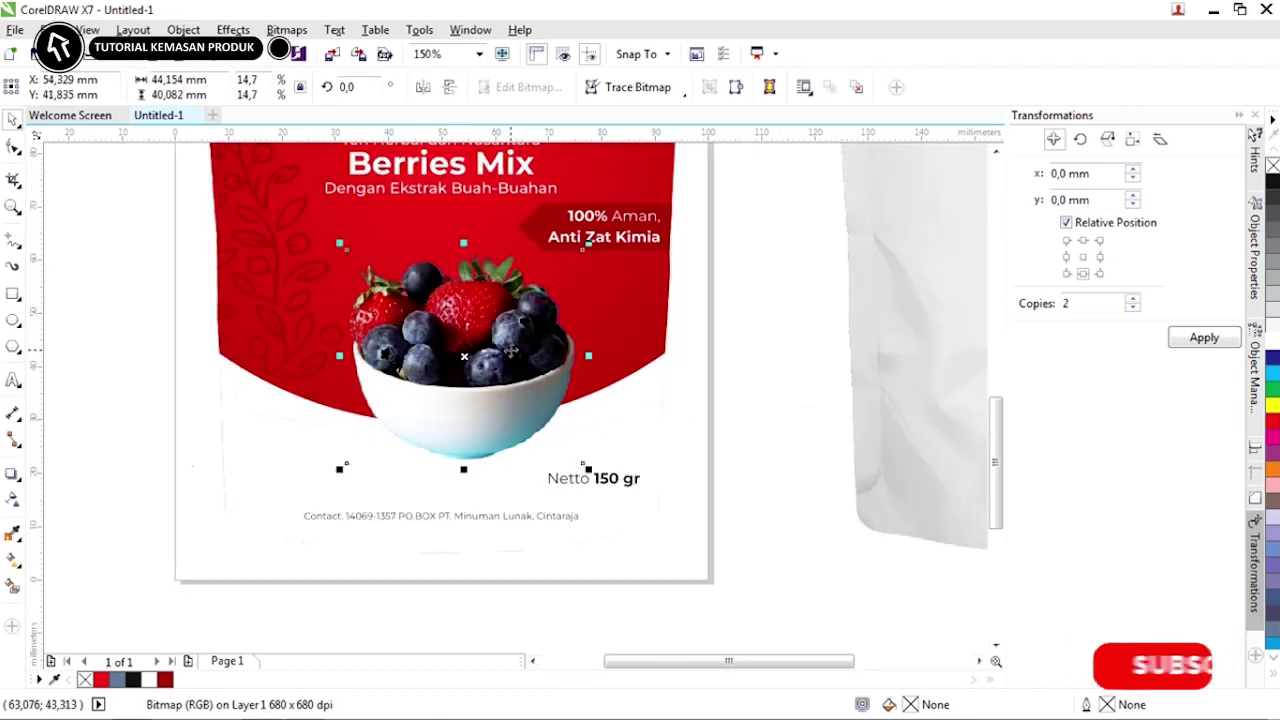
drag(511, 350, 486, 360)
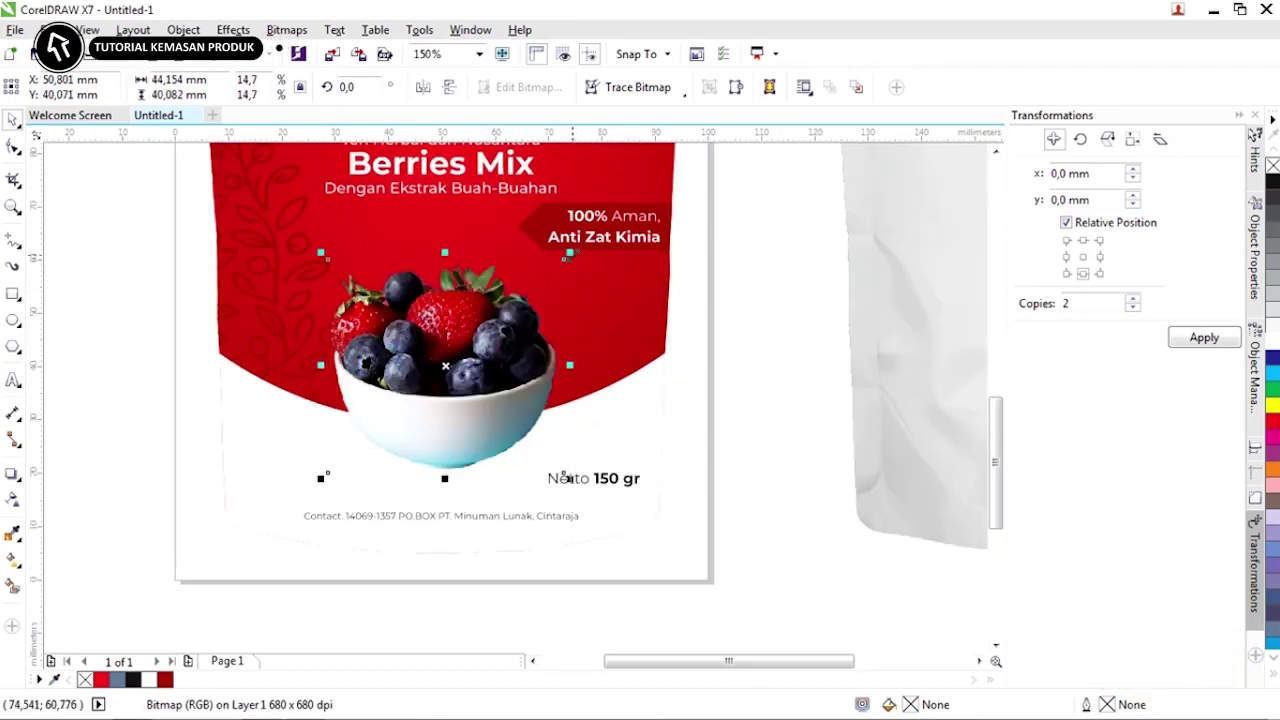
mouse_move(567, 478)
mouse_down()
mouse_move(586, 494)
mouse_move(567, 477)
mouse_up()
key(Escape)
Draw a wide ellipse beneath the berry bowl and fill it with black.
click(393, 581)
key(F7)
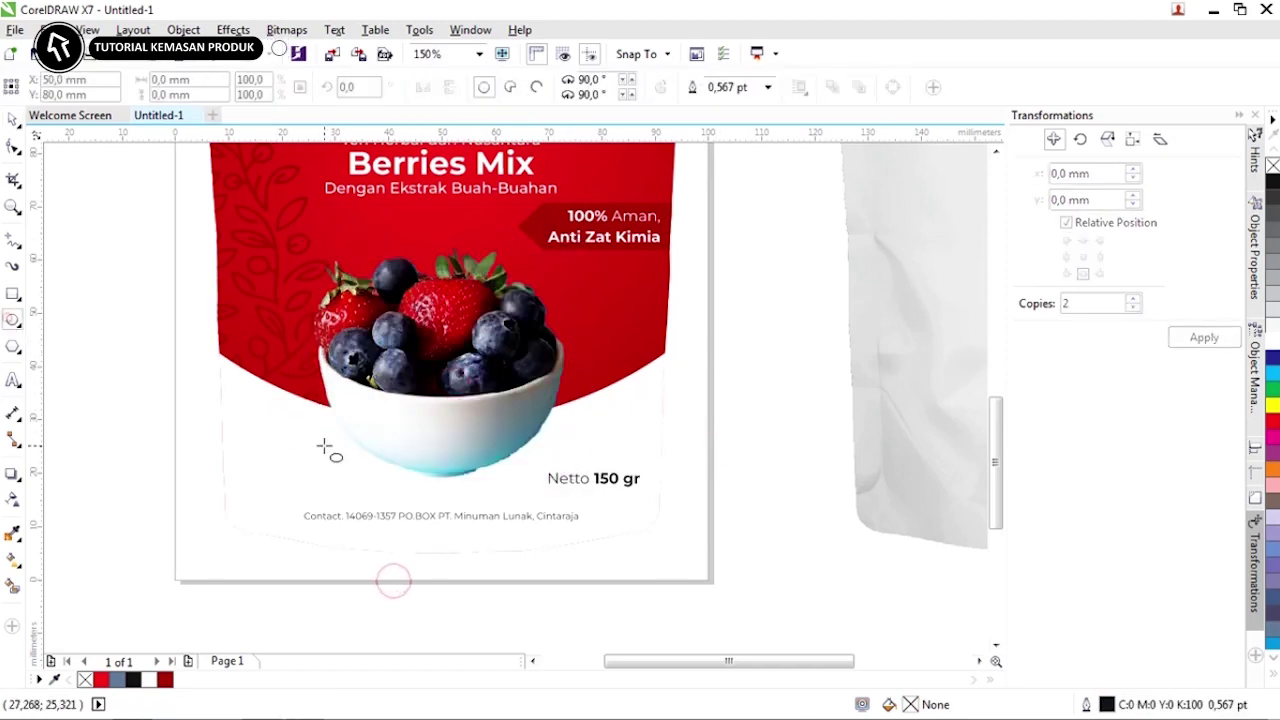
scroll(324, 447, up, 4)
scroll(274, 423, down, 2)
drag(694, 502, 798, 510)
shift+click(393, 234)
scroll(520, 563, down, 2)
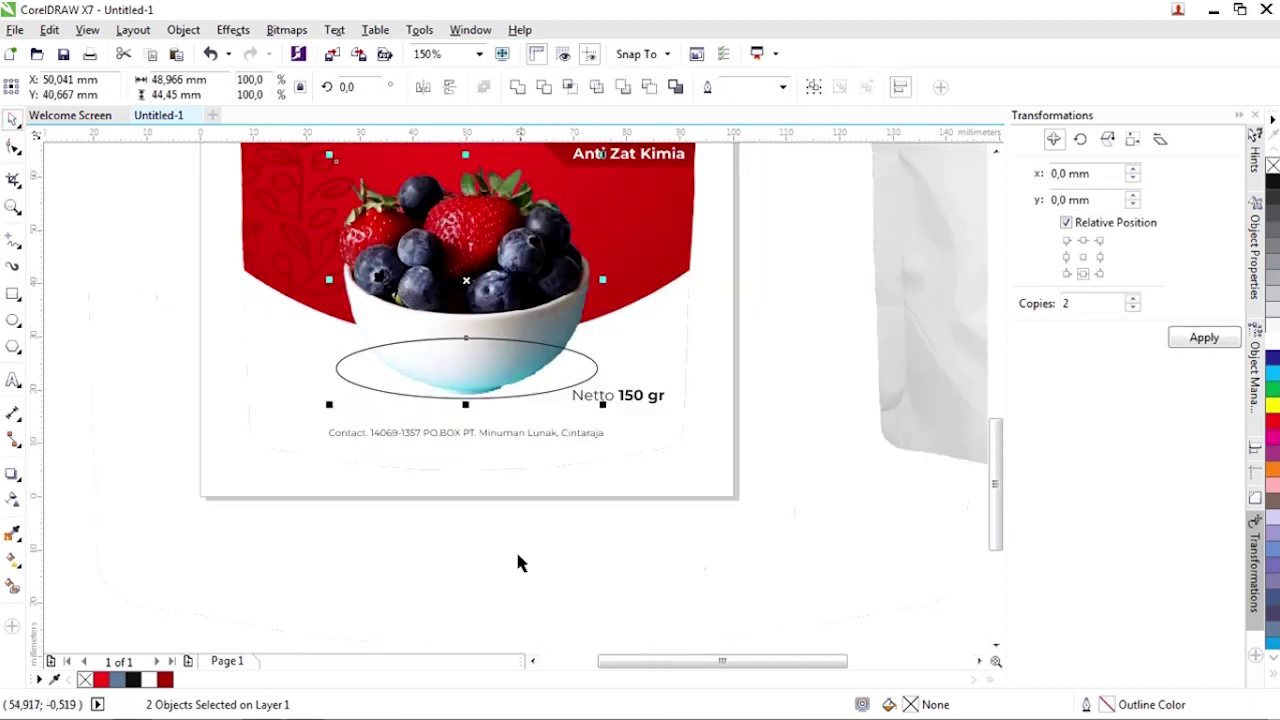
click(520, 563)
scroll(560, 389, up, 2)
click(563, 373)
click(1249, 175)
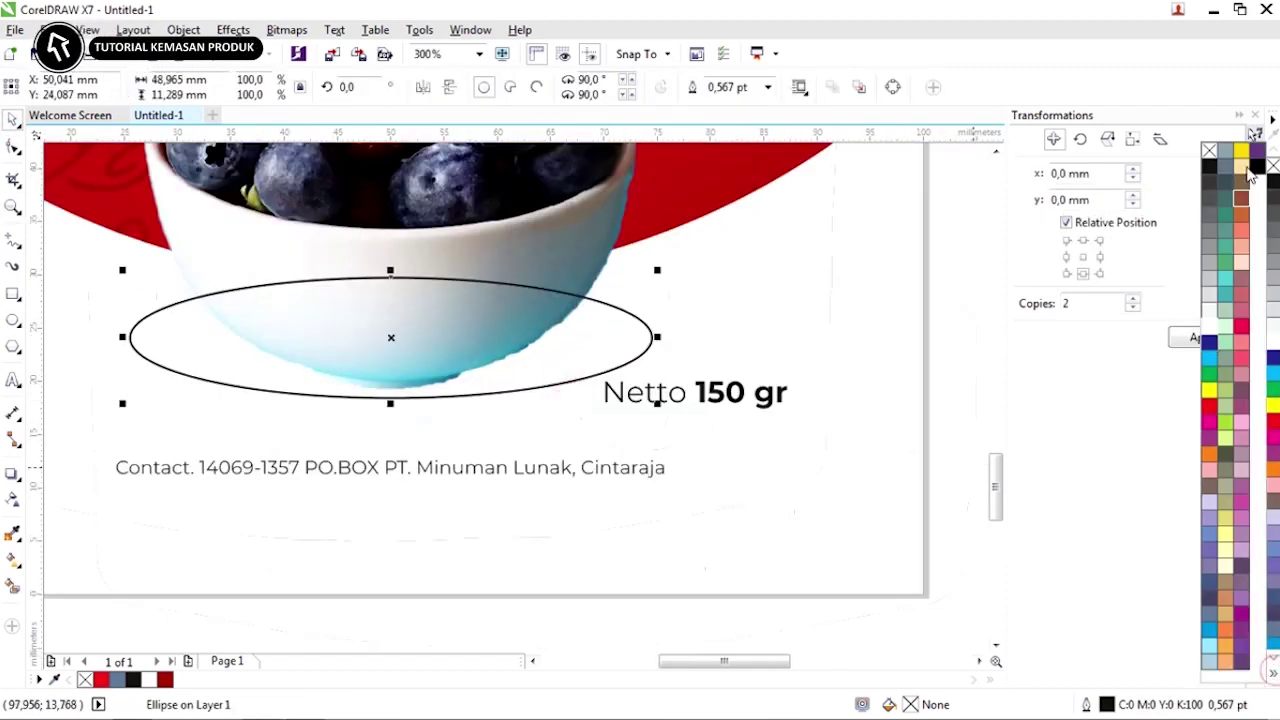
click(1257, 168)
Give the ellipse a mesh fill with outer nodes at 100 transparency and the top node at 80.
click(13, 560)
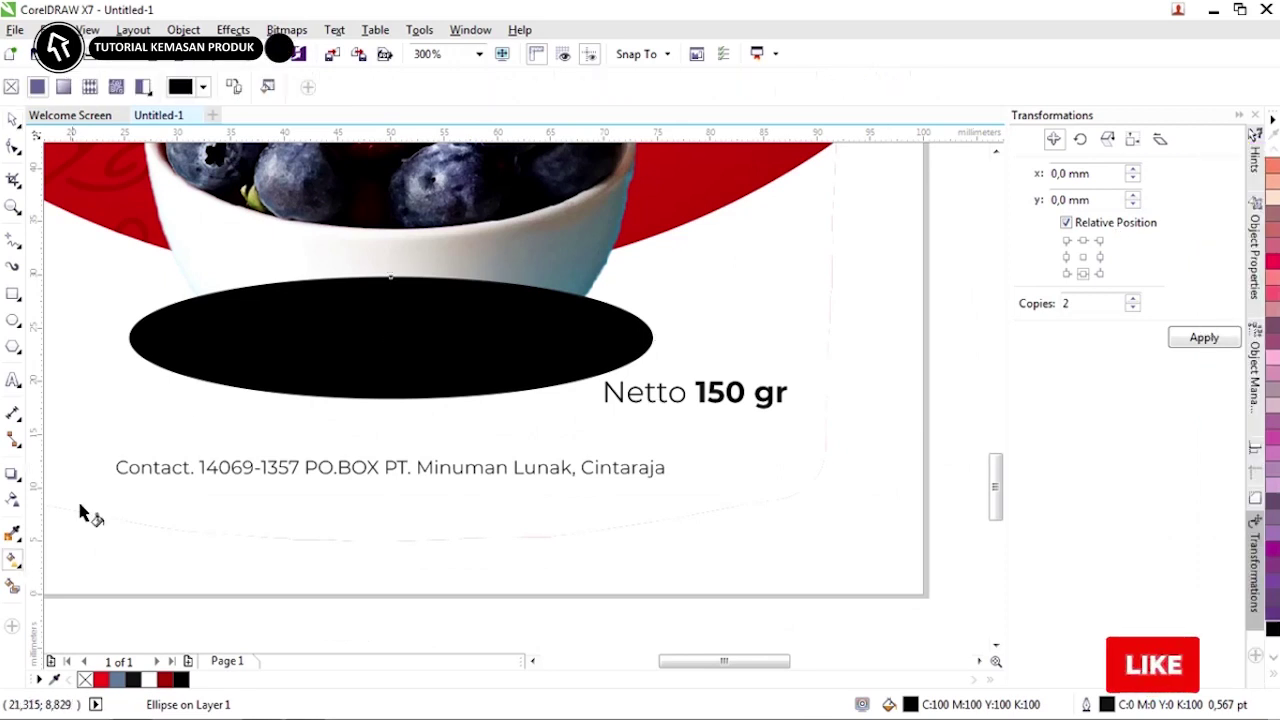
click(50, 586)
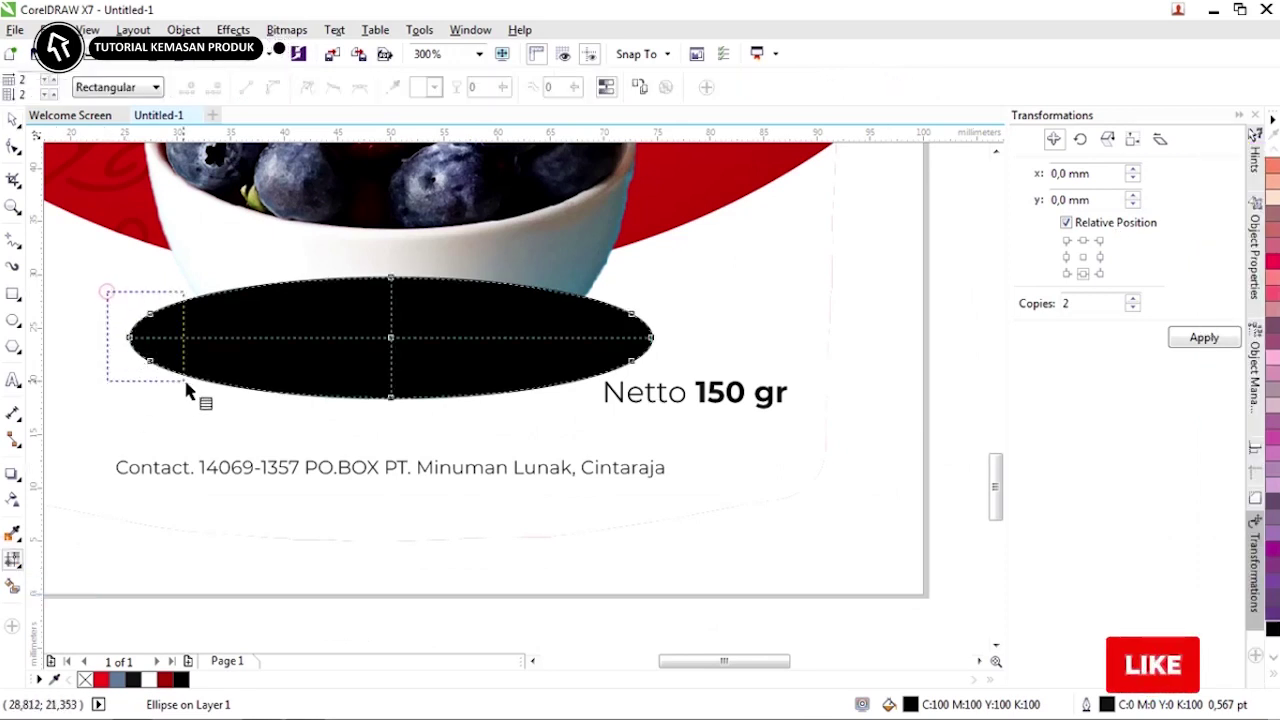
drag(184, 381, 186, 383)
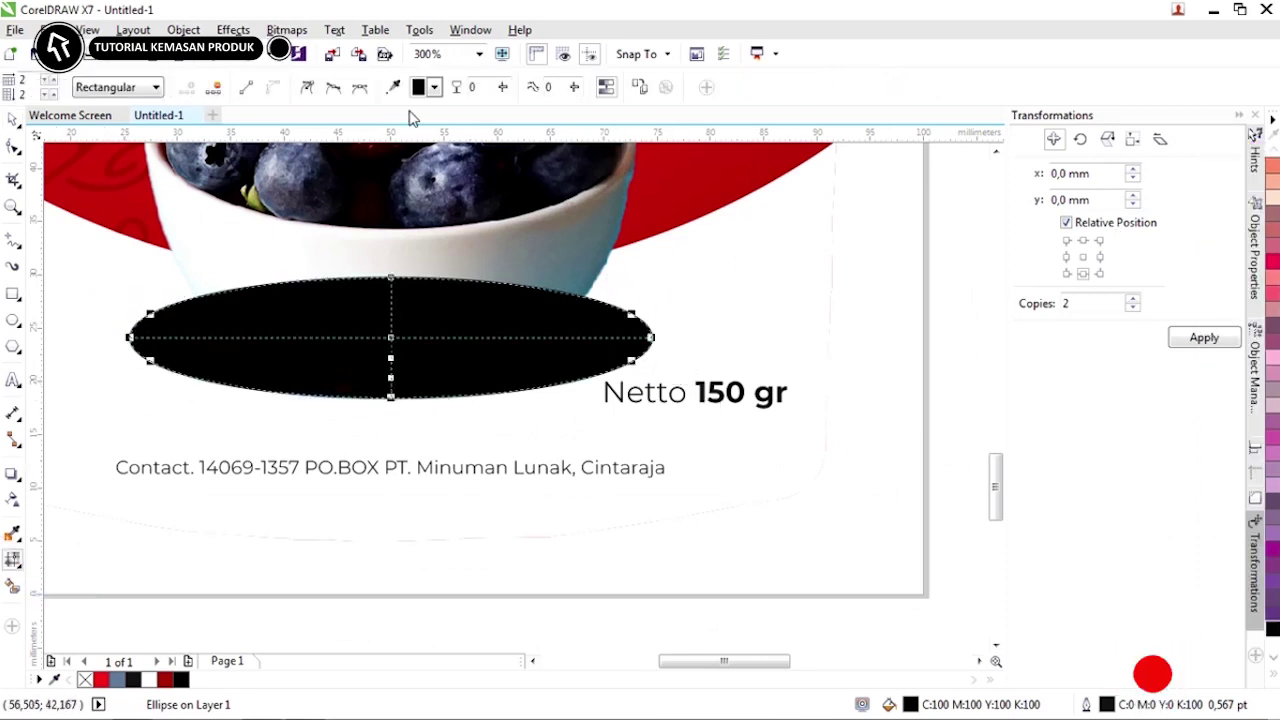
click(472, 87)
text(100)
key(Return)
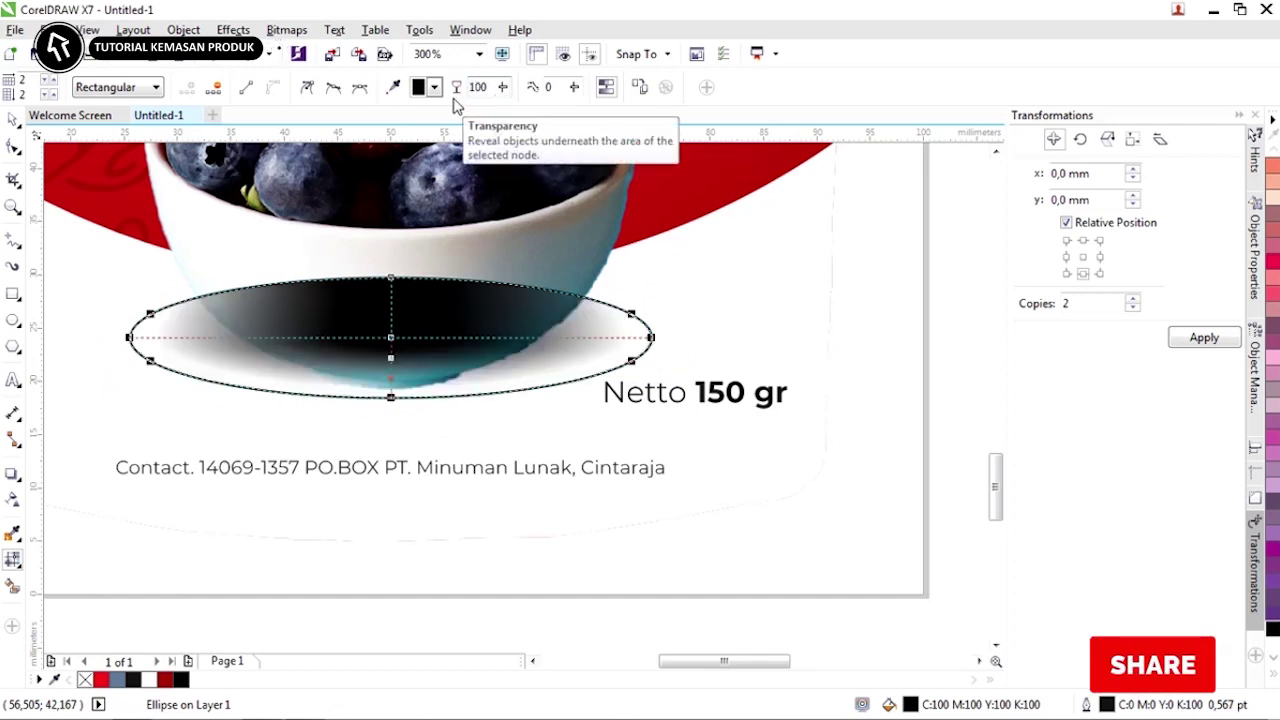
click(390, 297)
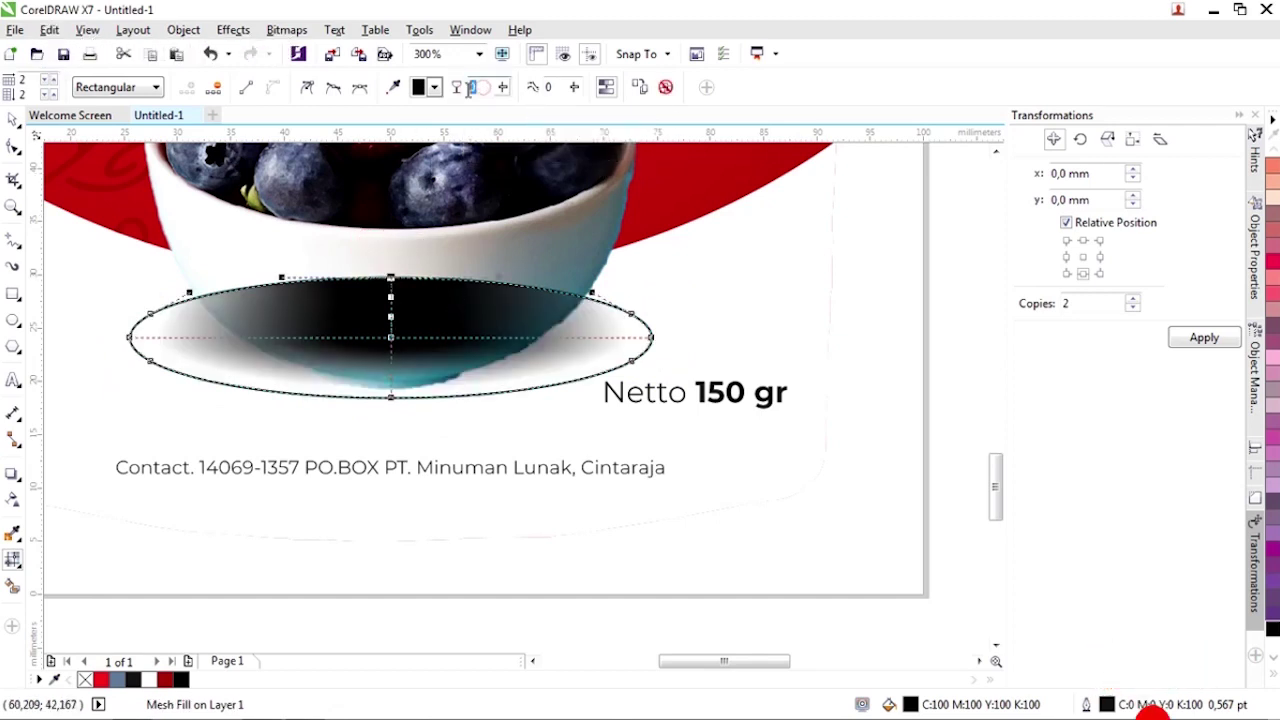
text(80)
key(Return)
Remove the outline from the shadow ellipse.
click(12, 119)
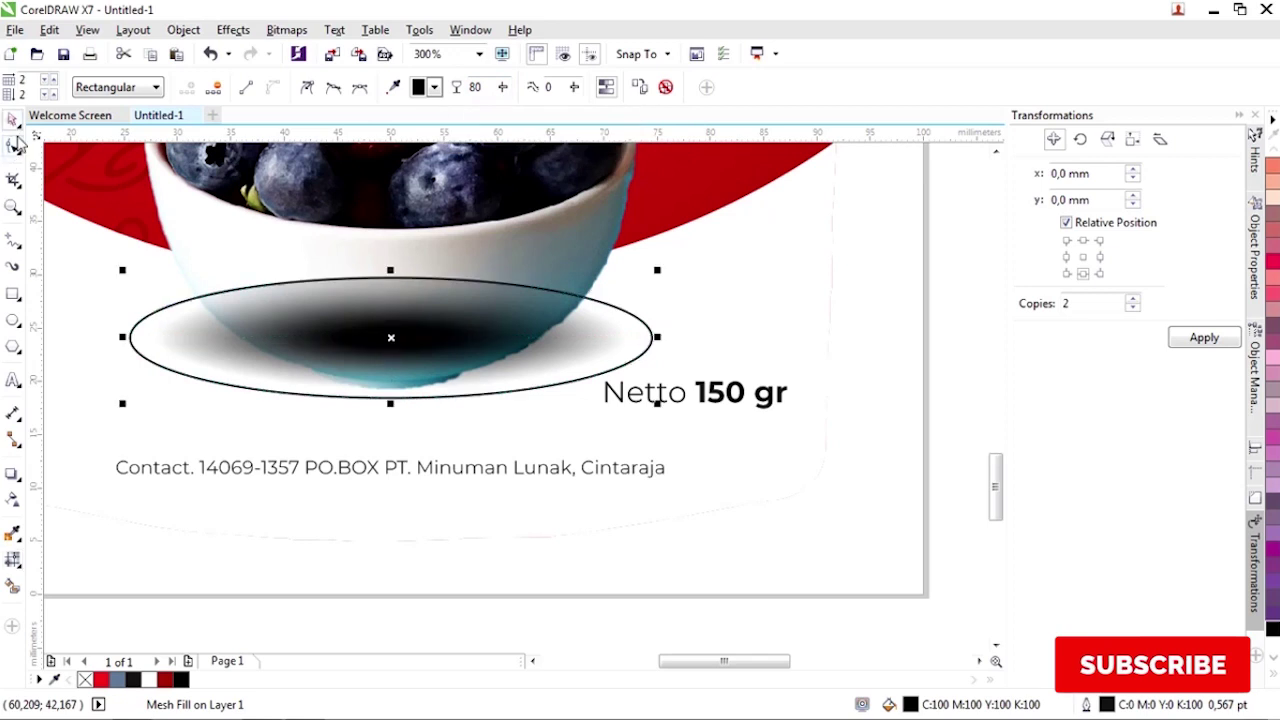
right_click(85, 680)
click(398, 220)
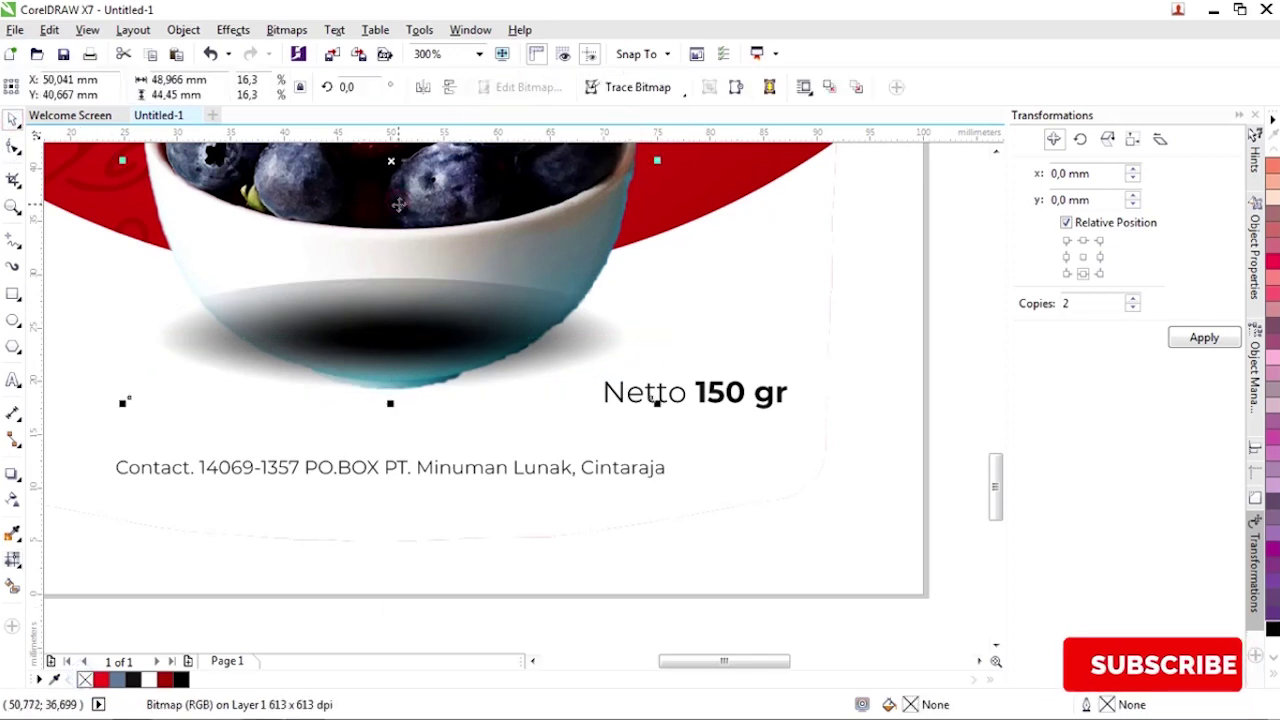
scroll(762, 388, down, 2)
click(728, 365)
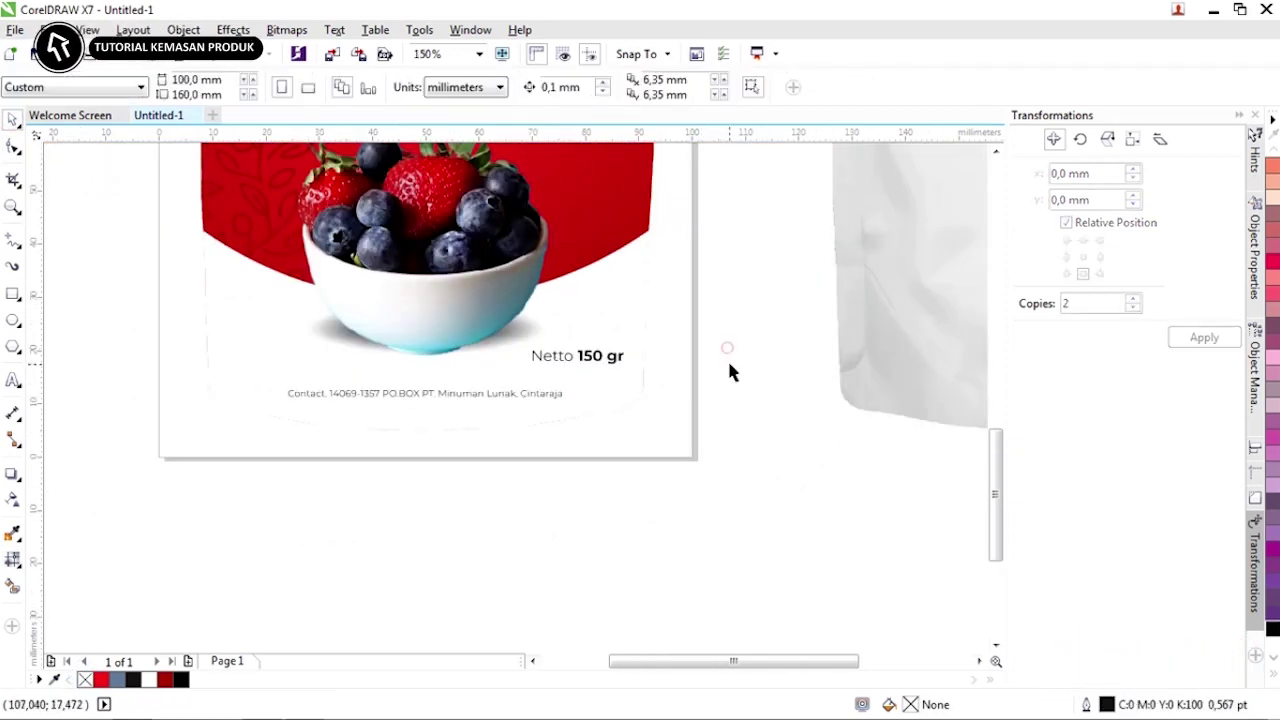
Move the bowl and its shadow slightly down together and enlarge them.
click(541, 340)
scroll(377, 317, up, 2)
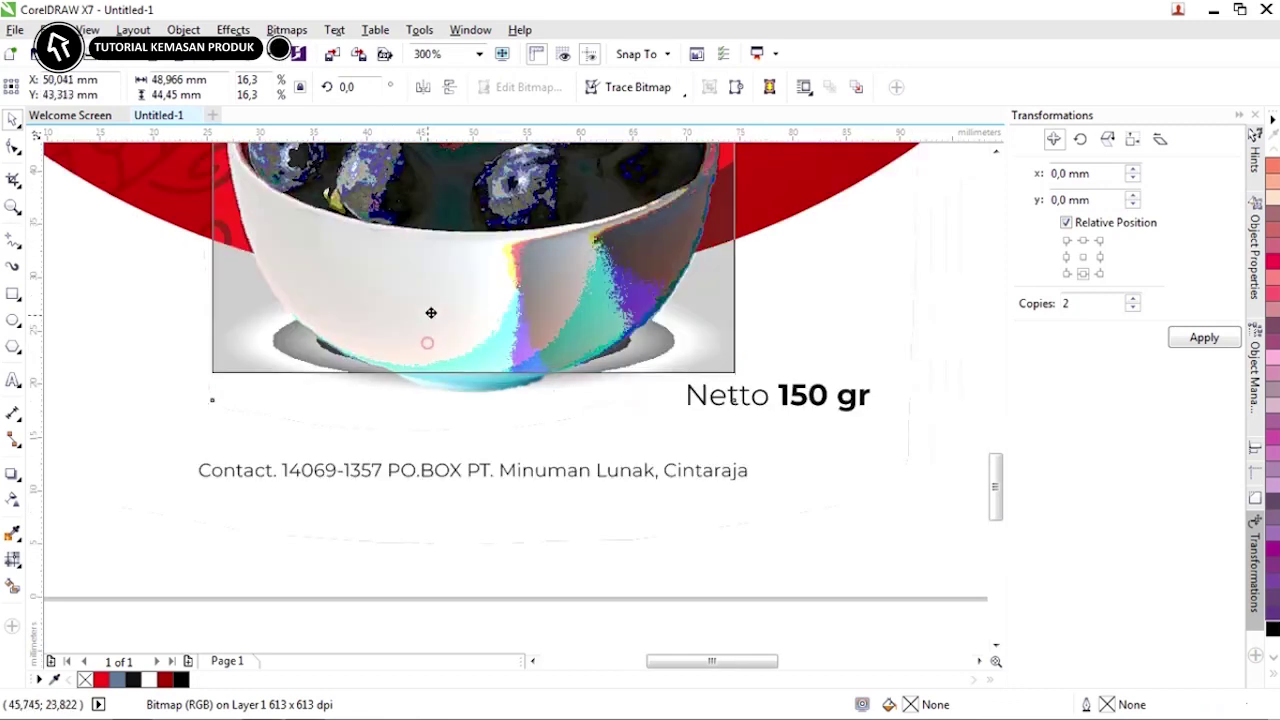
shift+click(408, 383)
scroll(418, 372, down, 2)
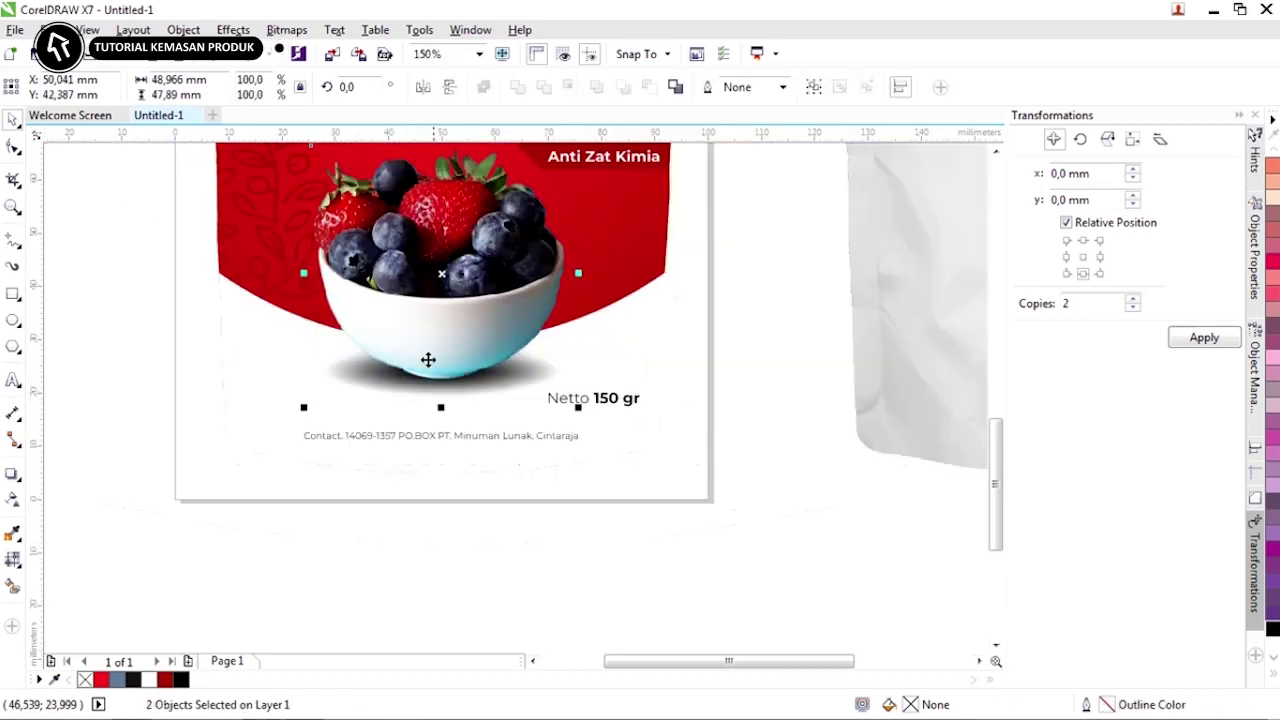
drag(433, 313, 436, 327)
click(662, 300)
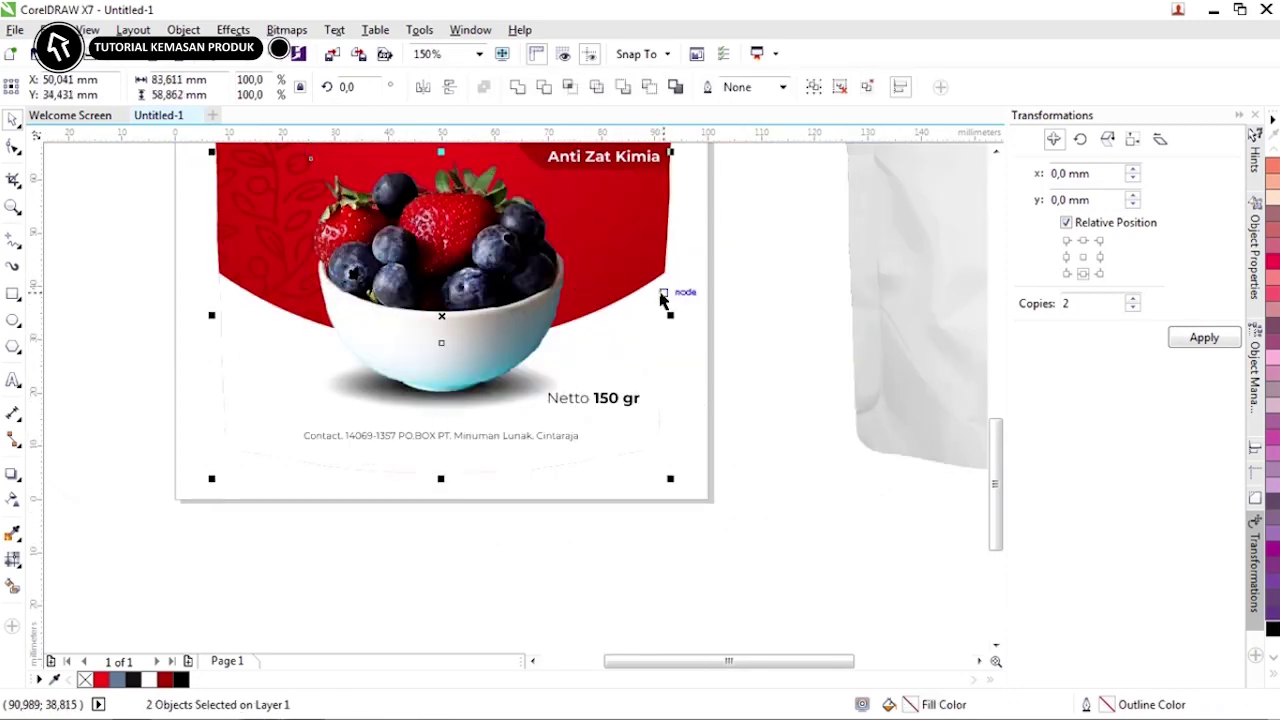
click(702, 338)
click(493, 332)
drag(581, 424, 592, 432)
shift+click(244, 370)
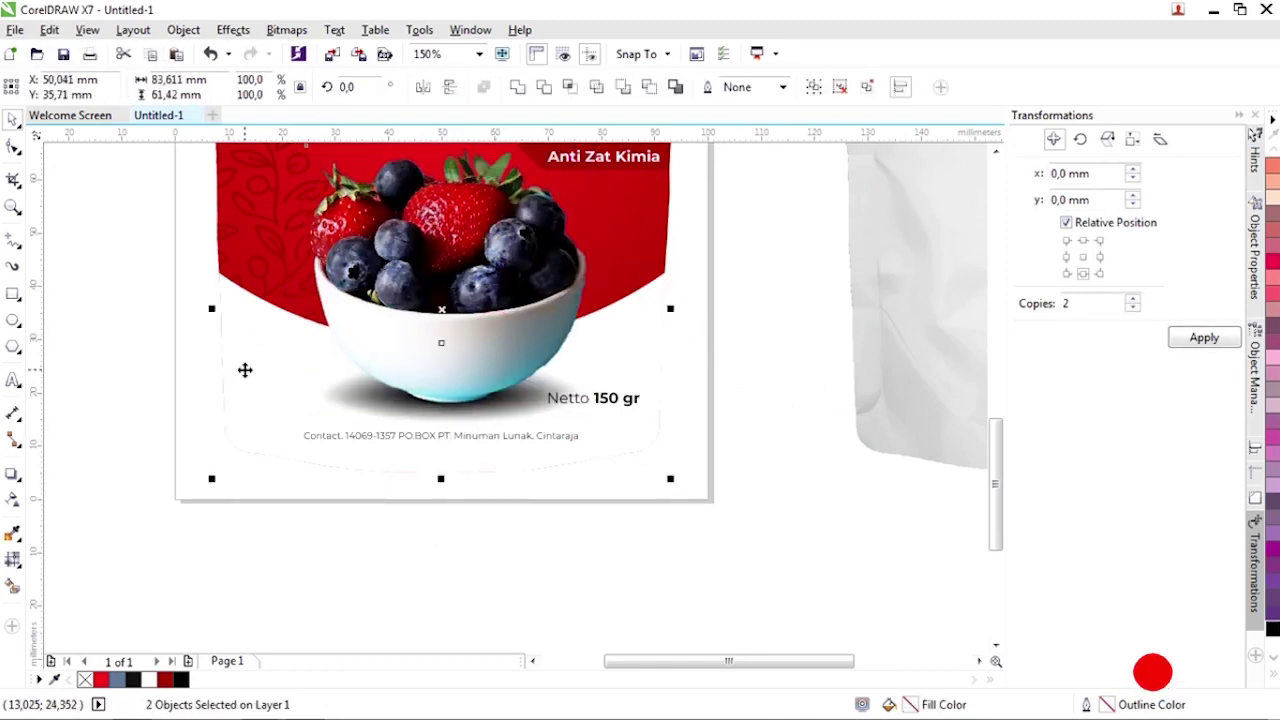
Centre the white pouch photo on the red label design both horizontally and vertically.
click(420, 515)
scroll(420, 515, down, 4)
scroll(431, 537, up, 2)
click(563, 318)
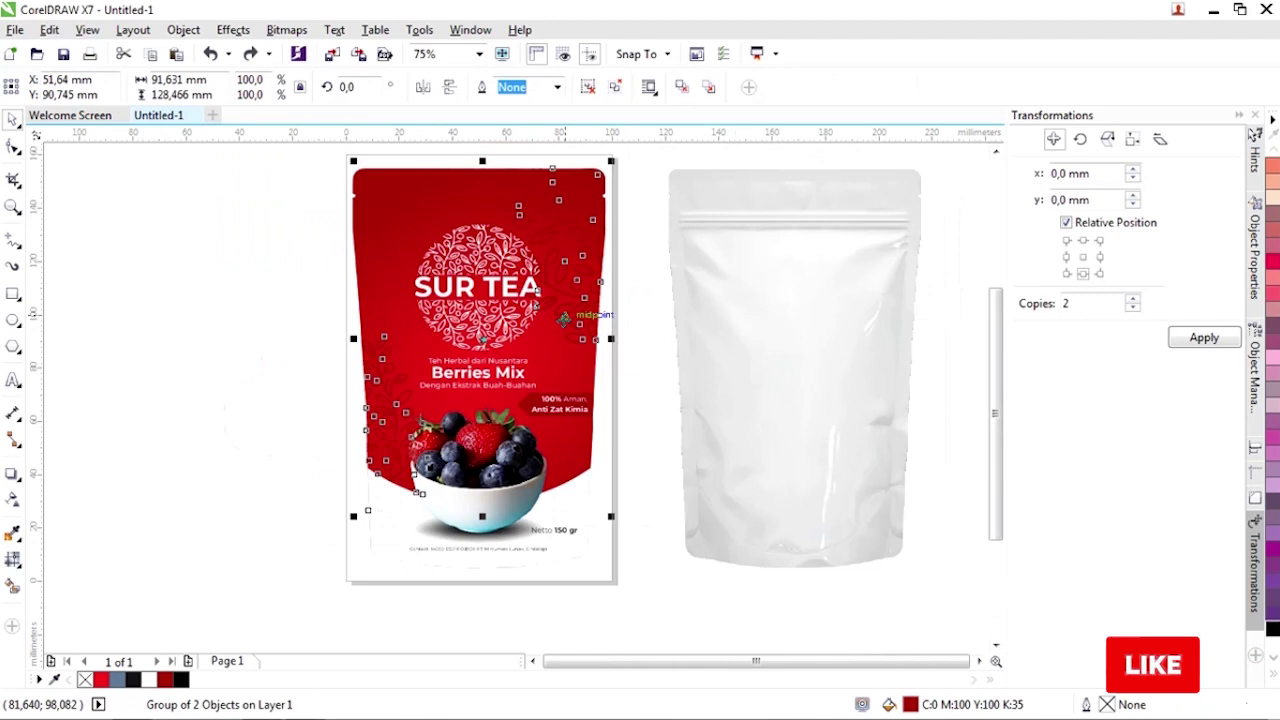
click(615, 362)
scroll(544, 299, up, 2)
scroll(544, 297, down, 2)
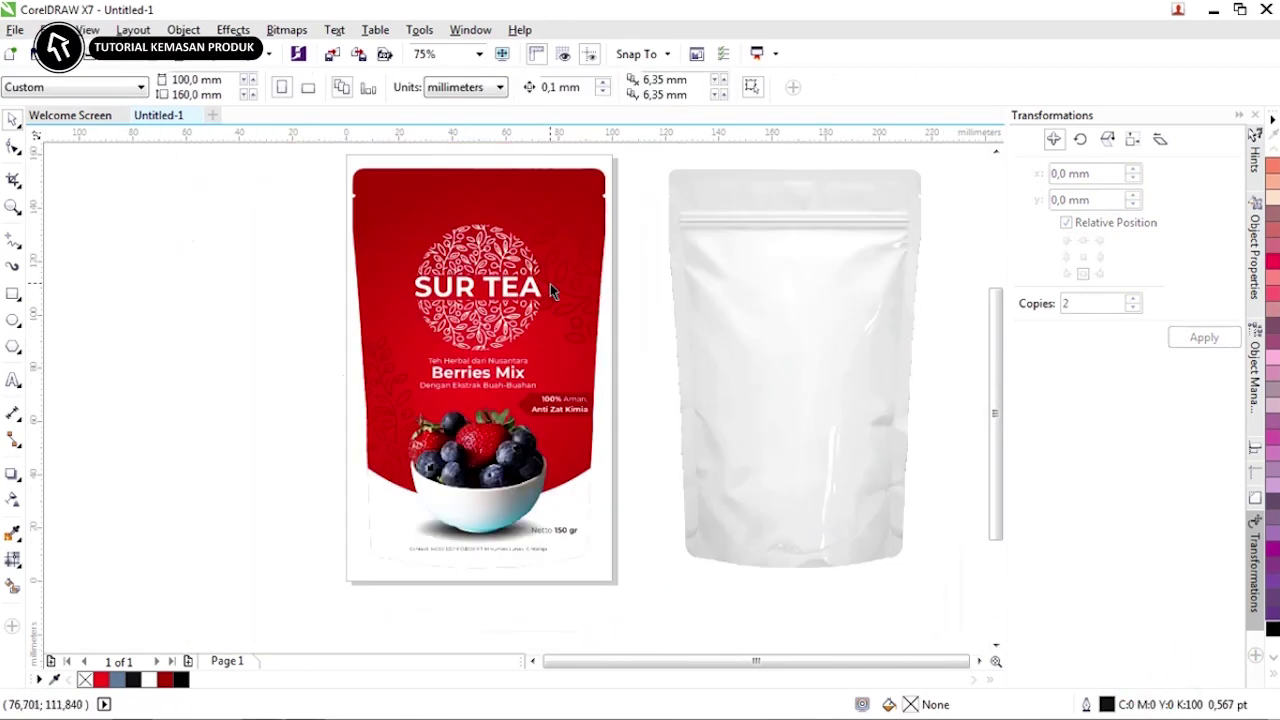
click(548, 290)
click(650, 318)
click(700, 318)
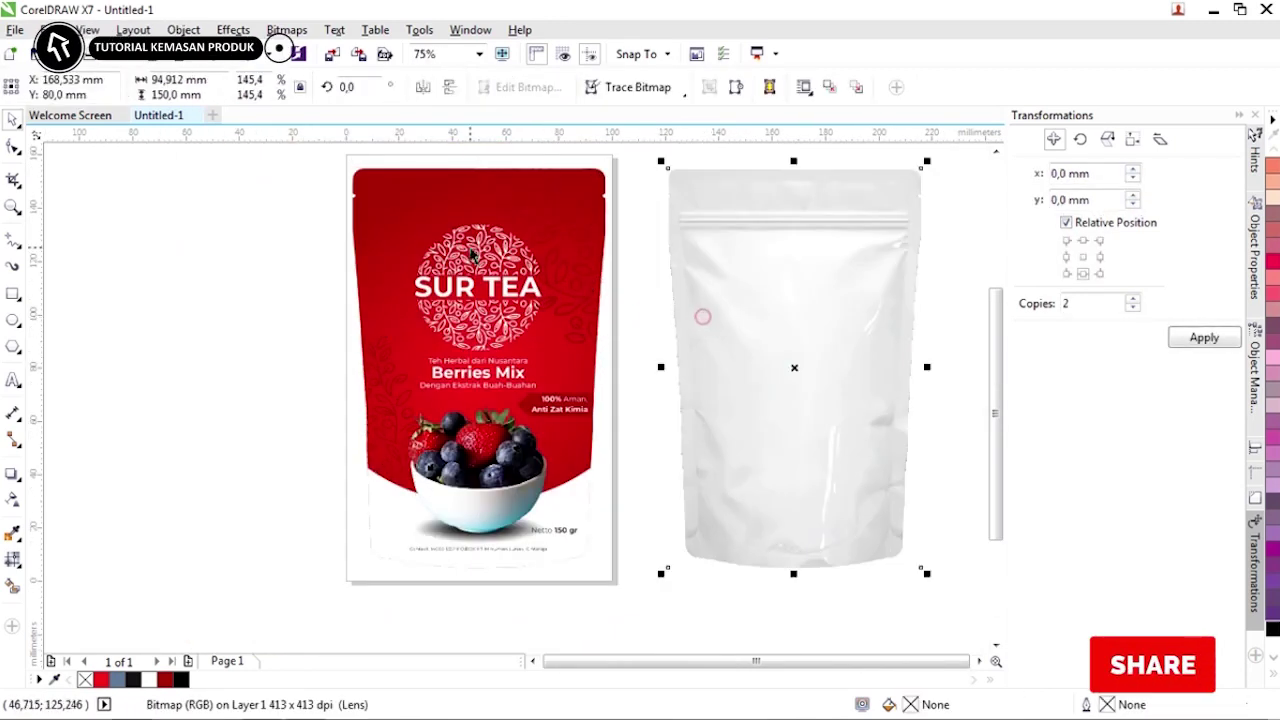
shift+click(398, 233)
key(c)
key(e)
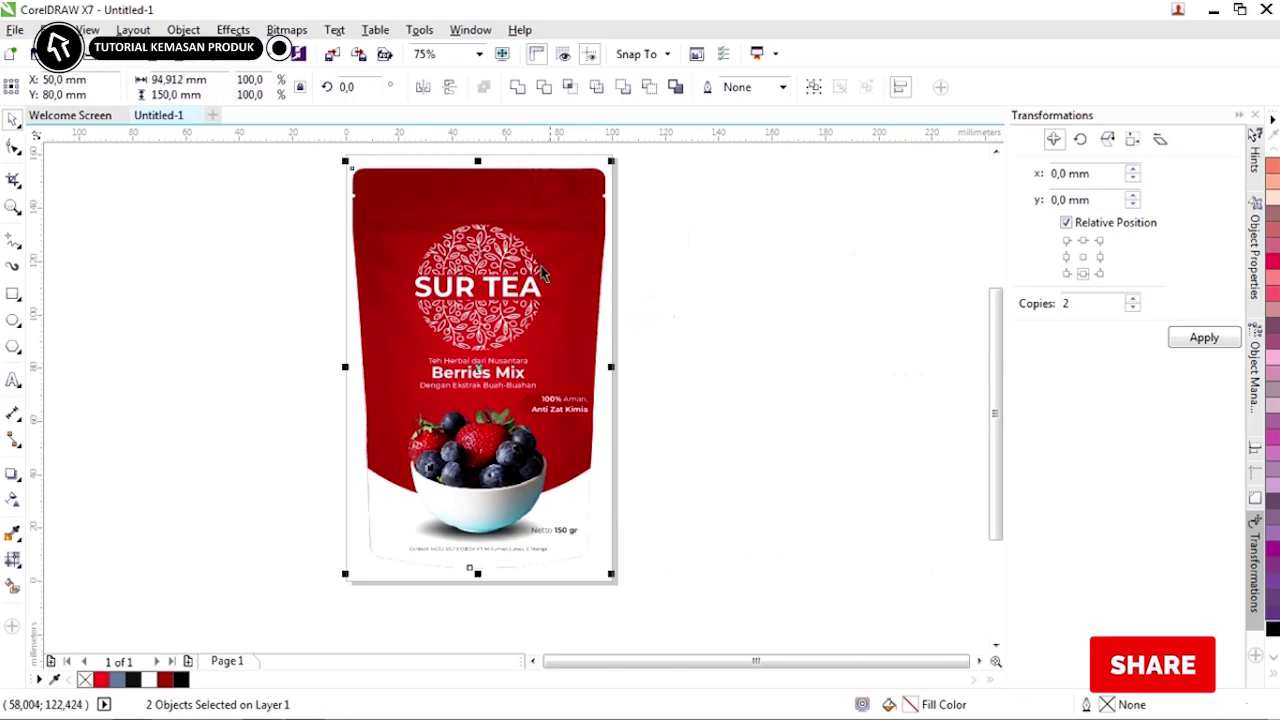
click(668, 335)
scroll(537, 240, up, 2)
scroll(537, 240, down, 1)
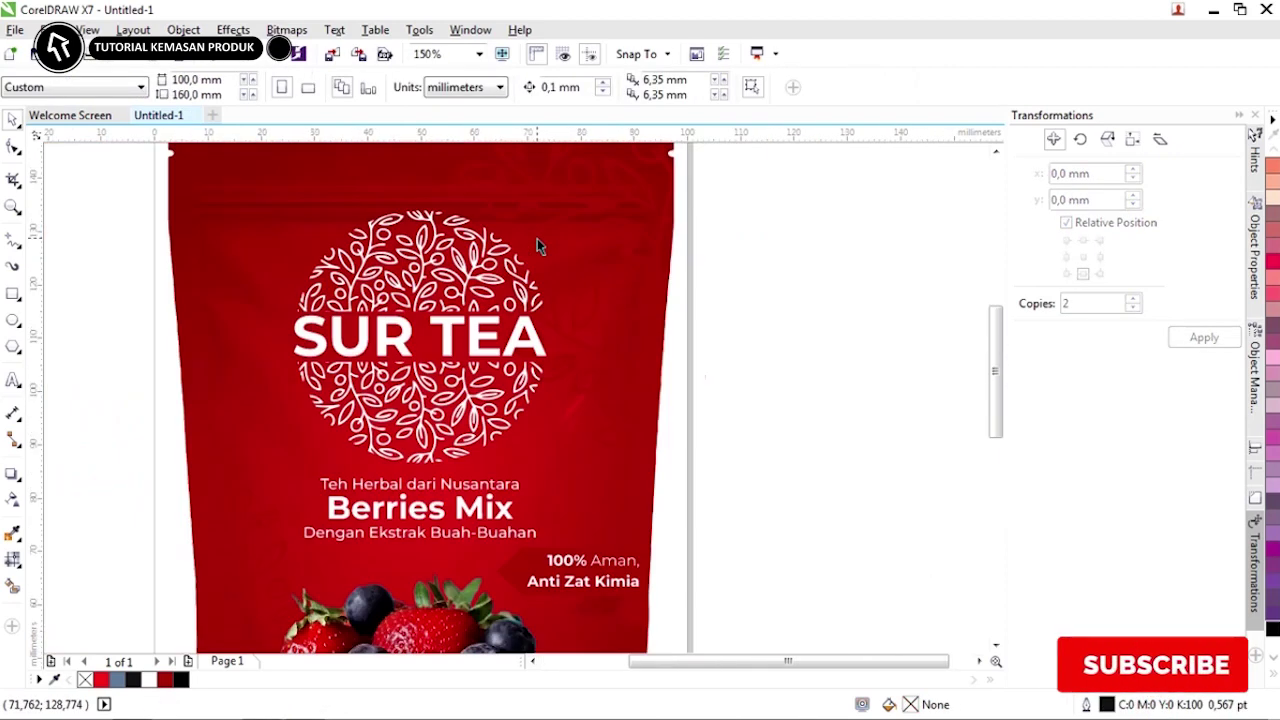